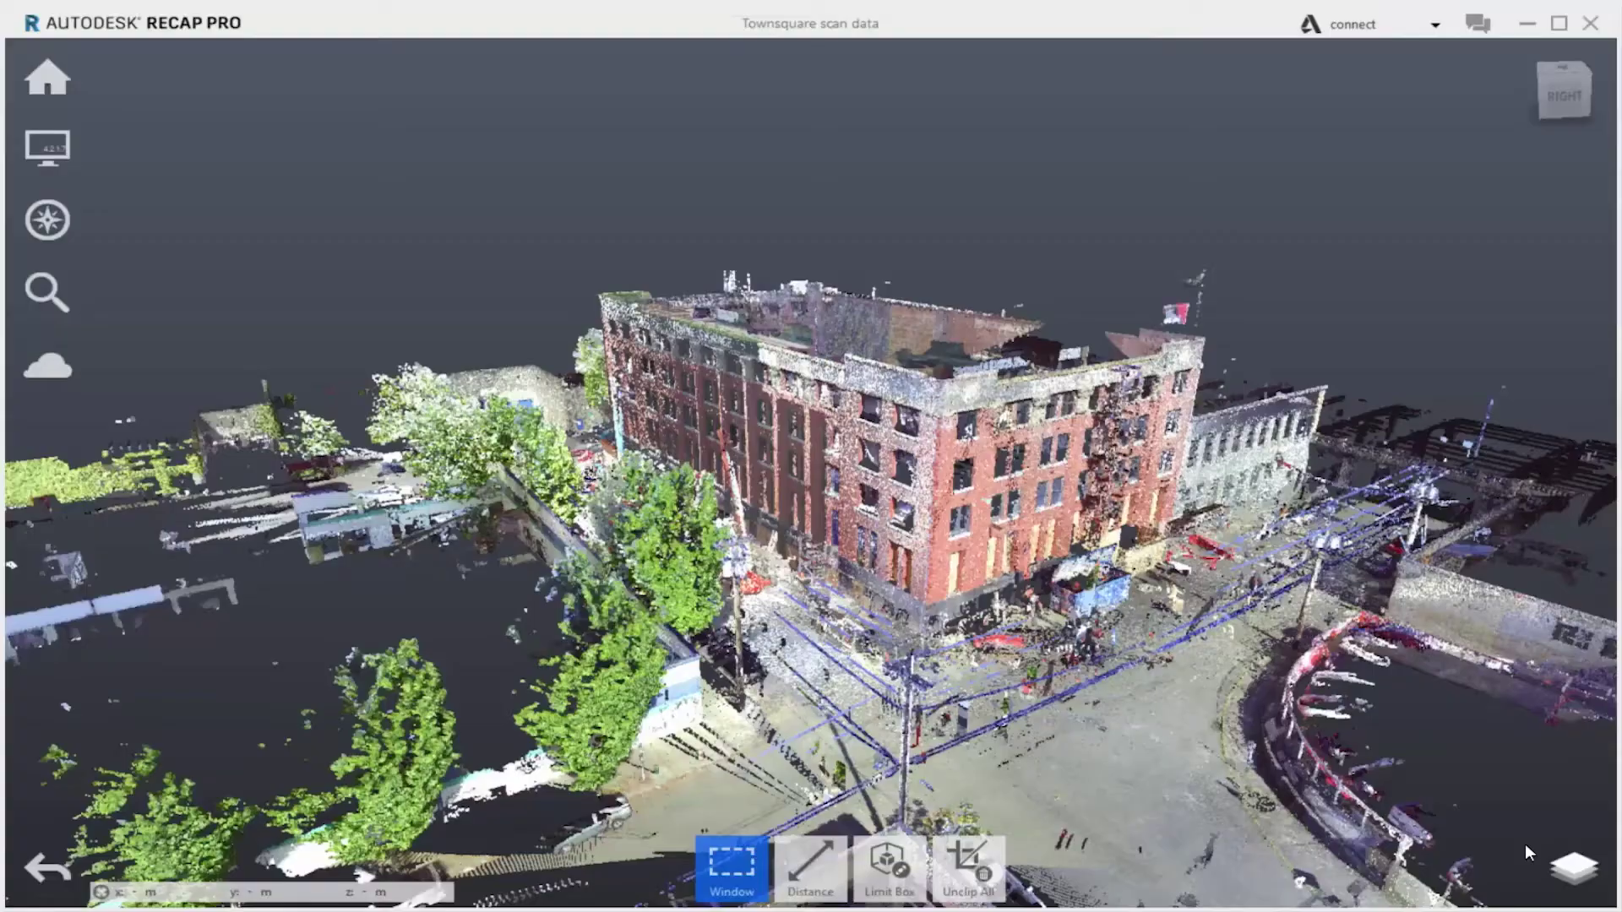
Play through the Townsquare scan's saved view states
mouse_move(1569, 865)
click(1475, 575)
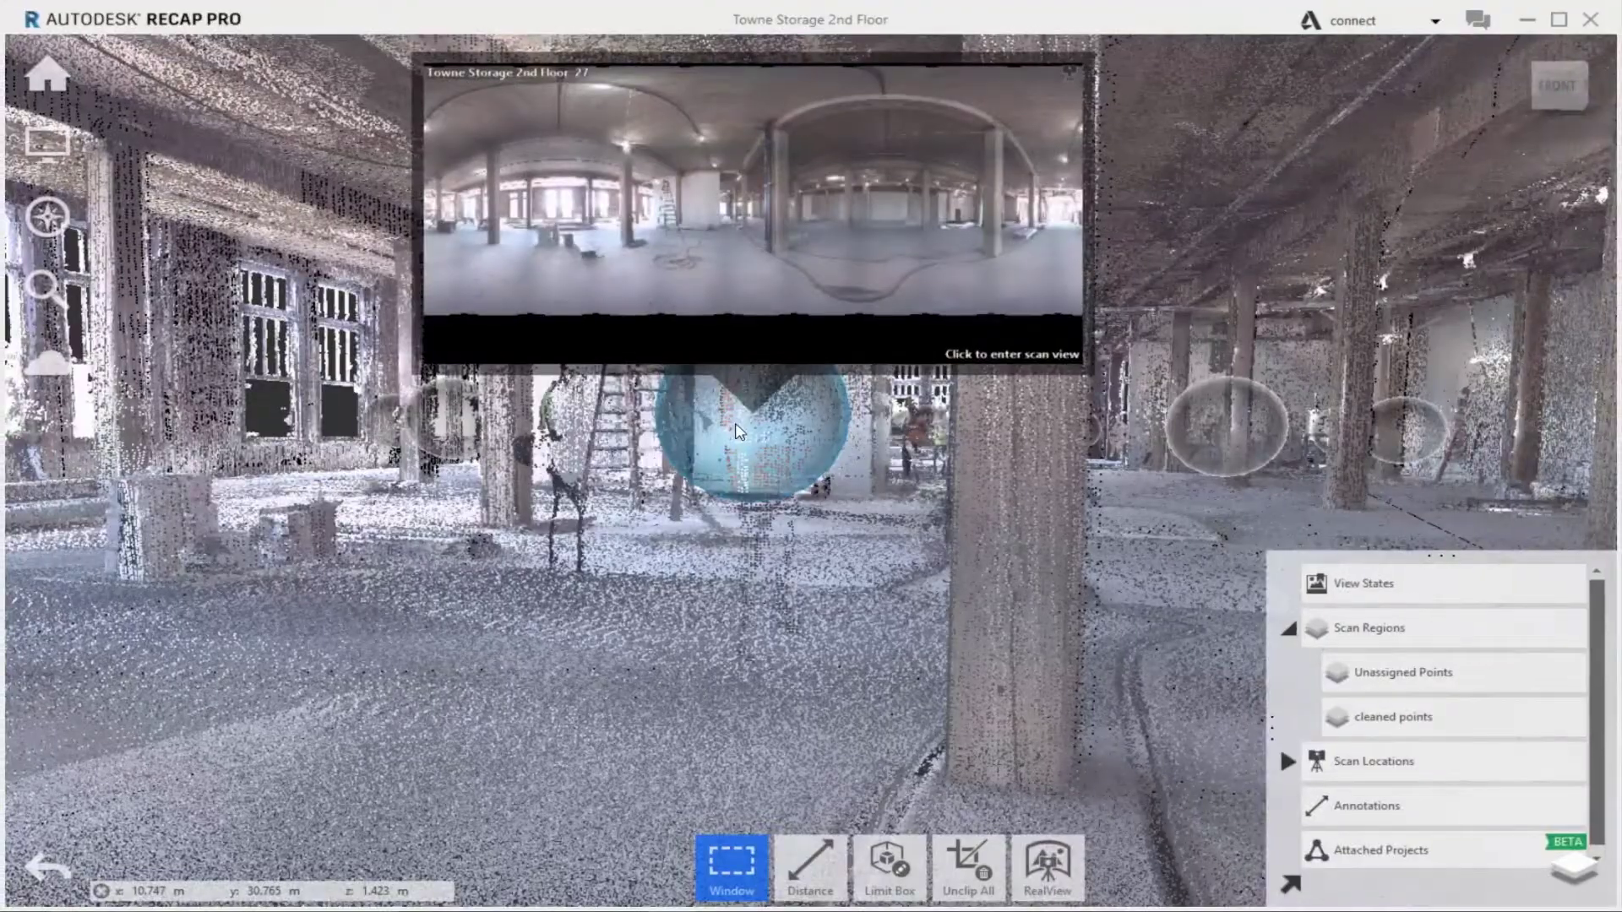
Step into the scan location's panorama and invite a collaborator by entering their e-mail in Sharing
click(739, 431)
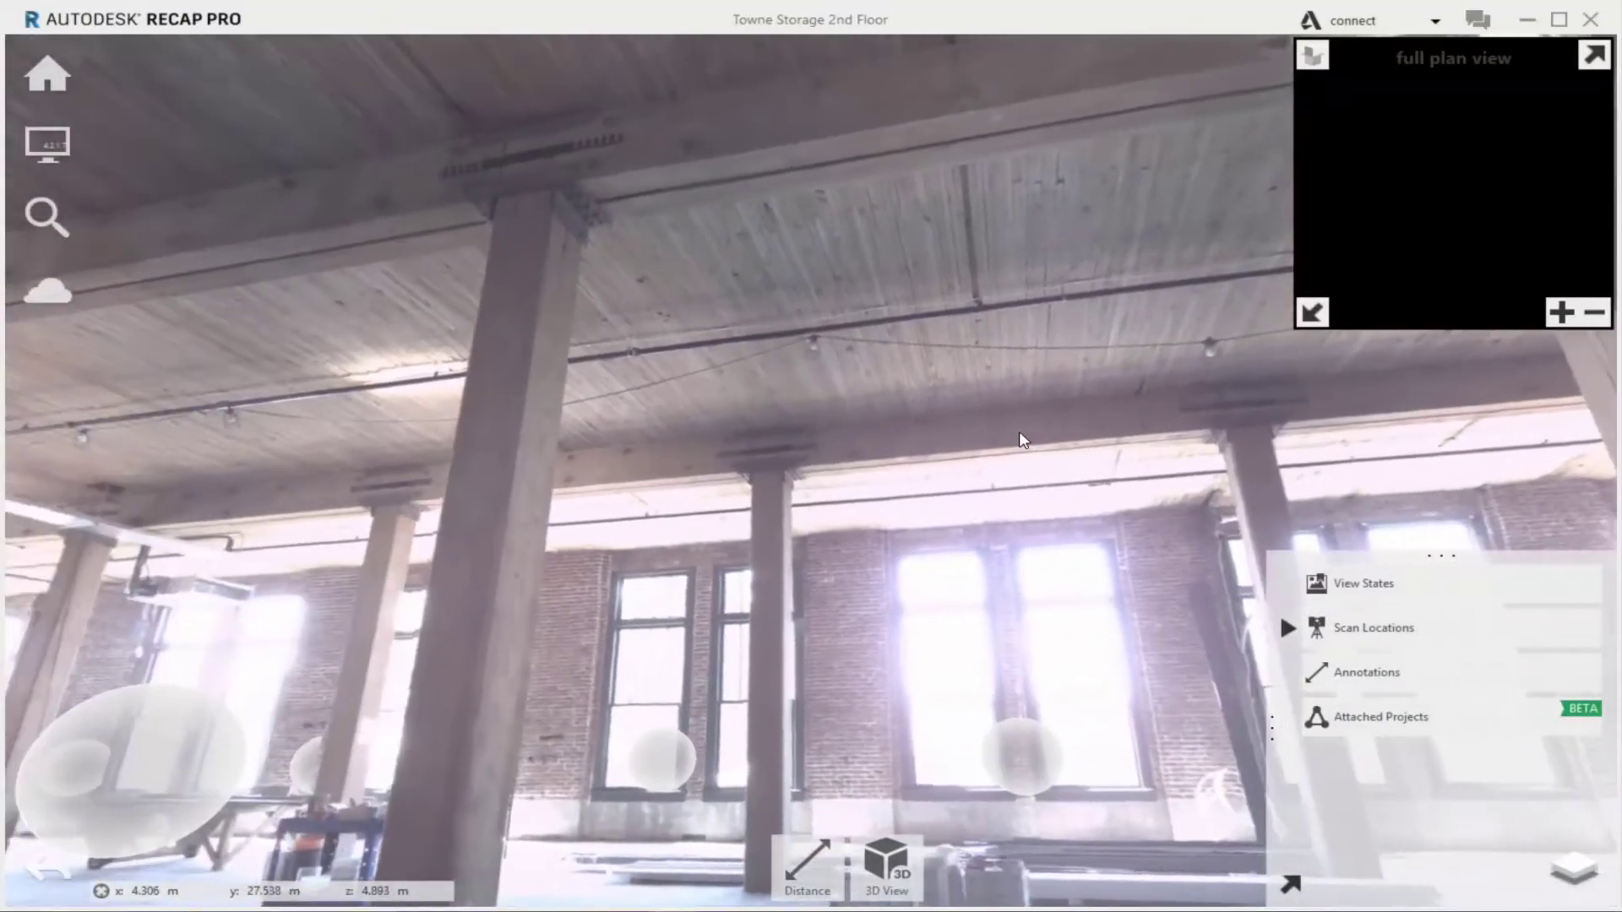
mouse_move(798, 892)
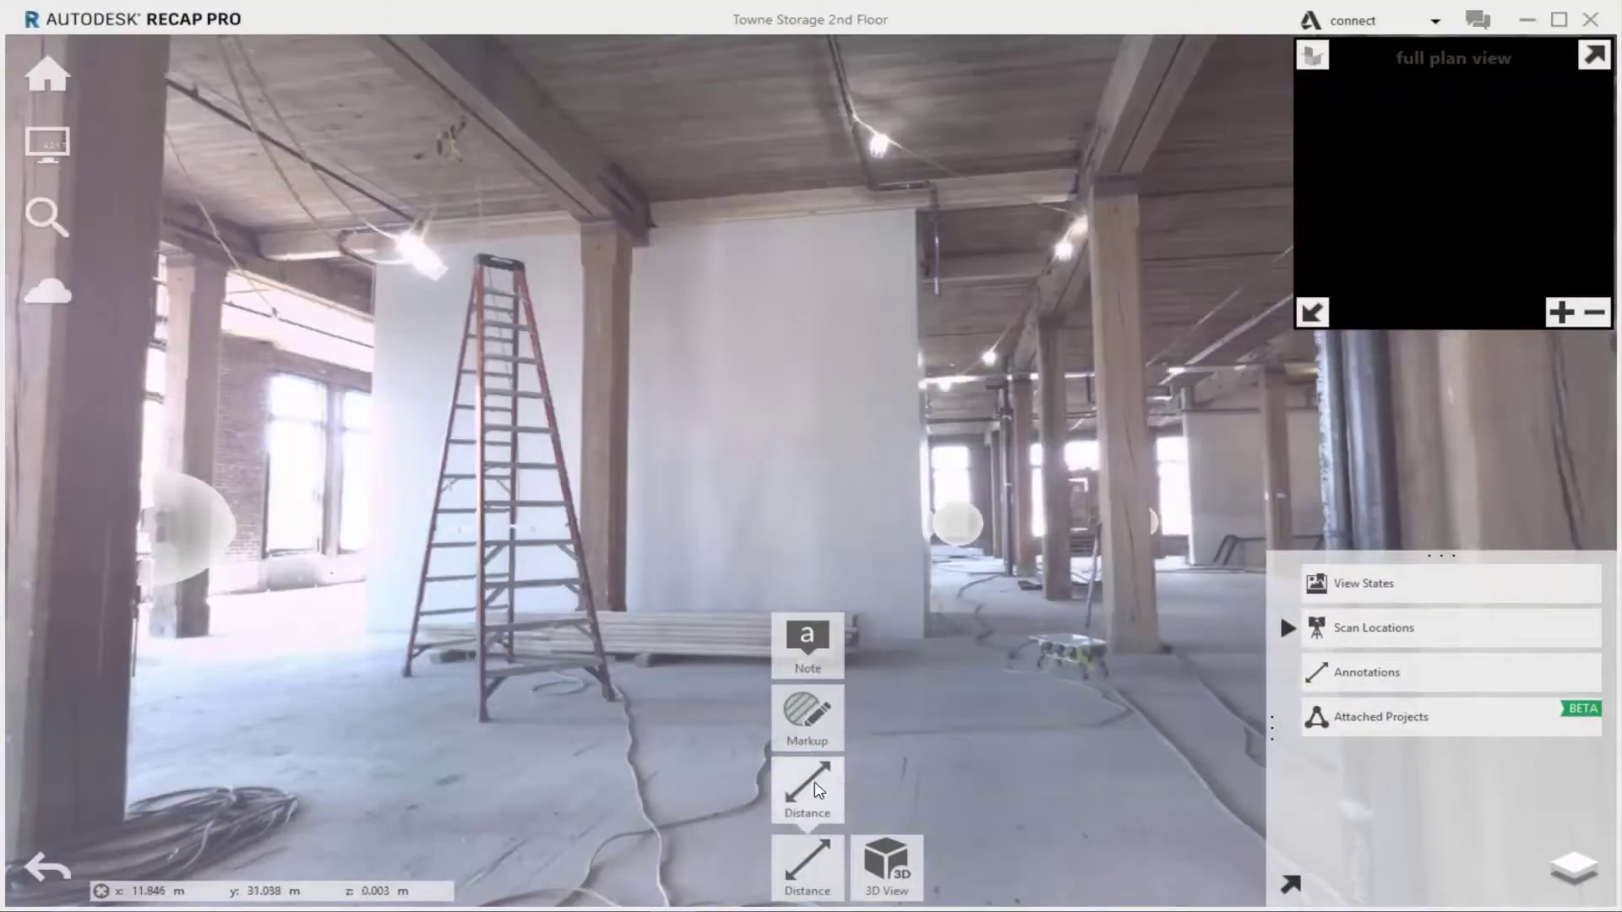
click(817, 790)
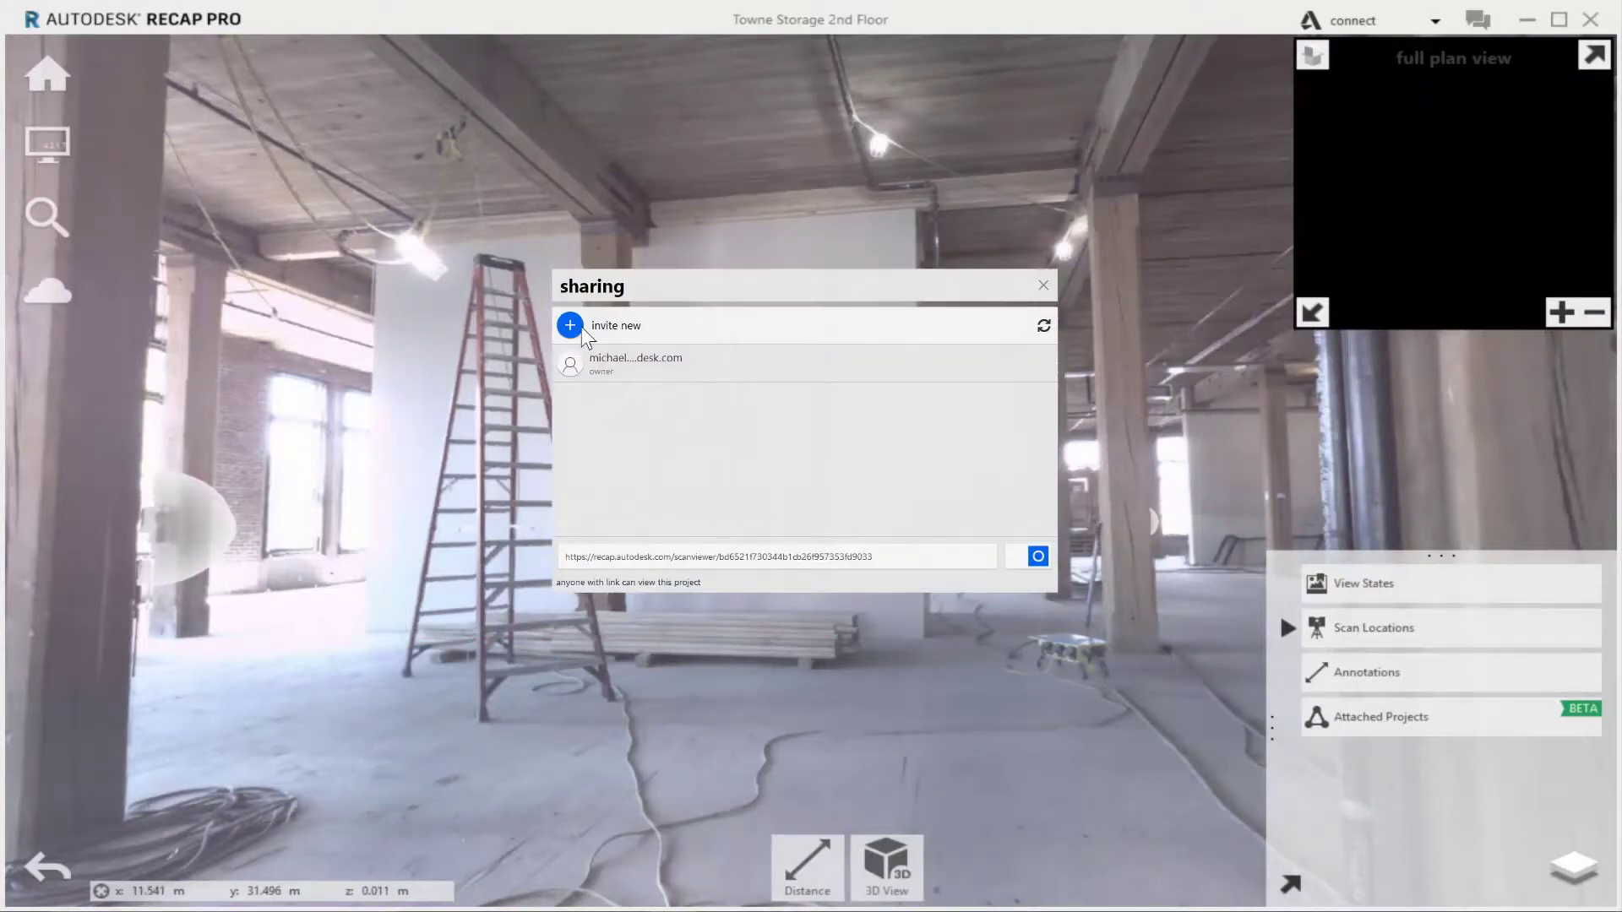
click(582, 330)
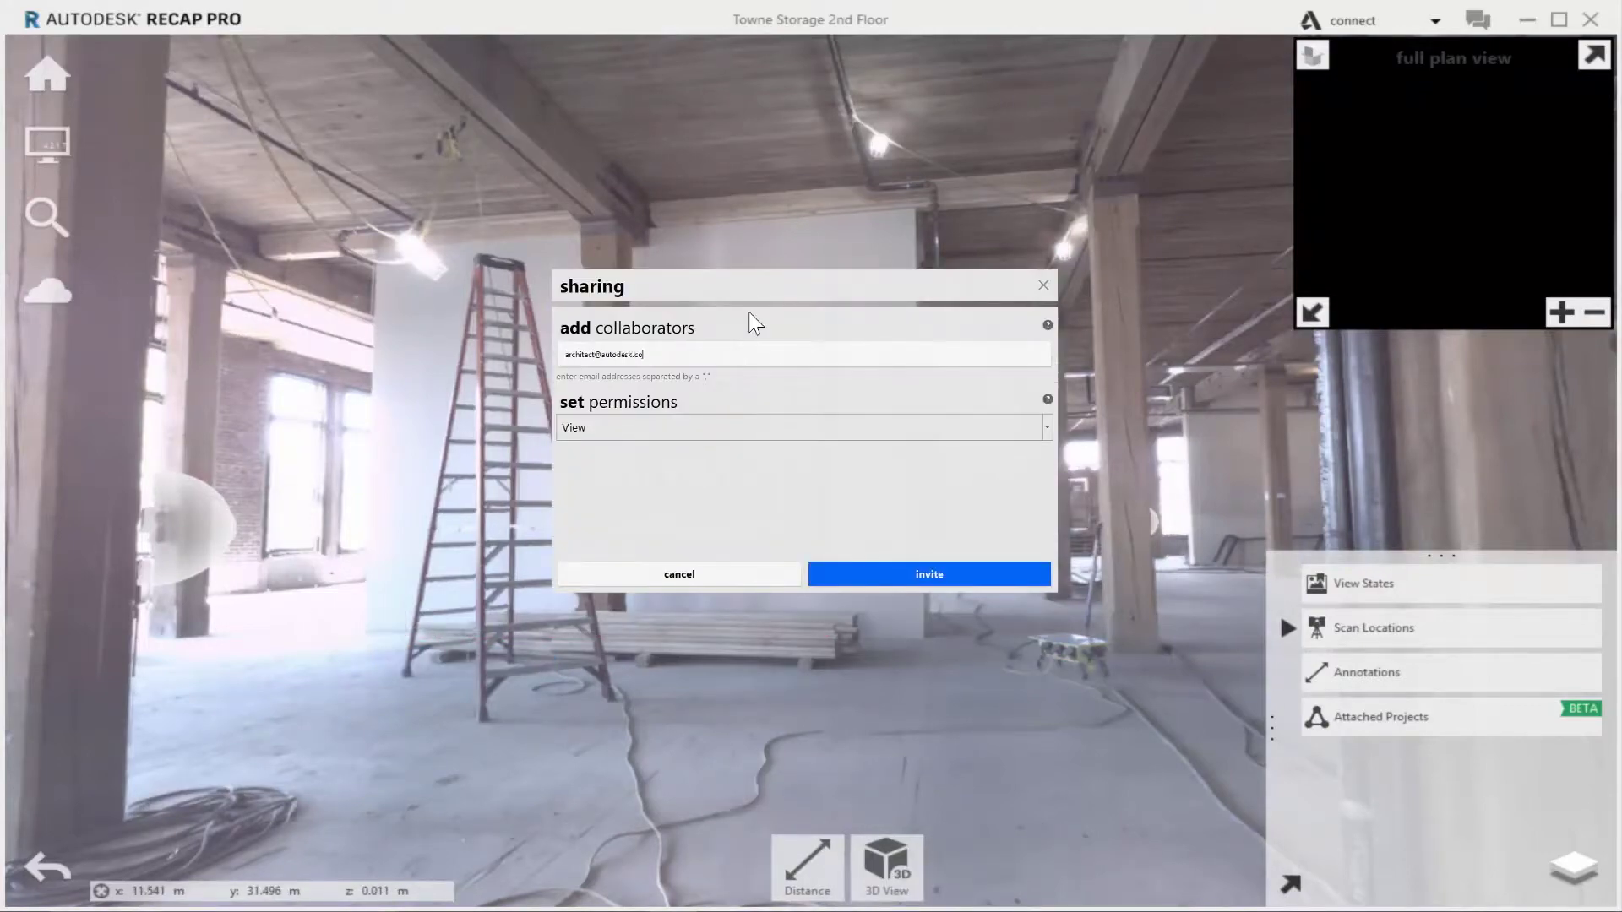
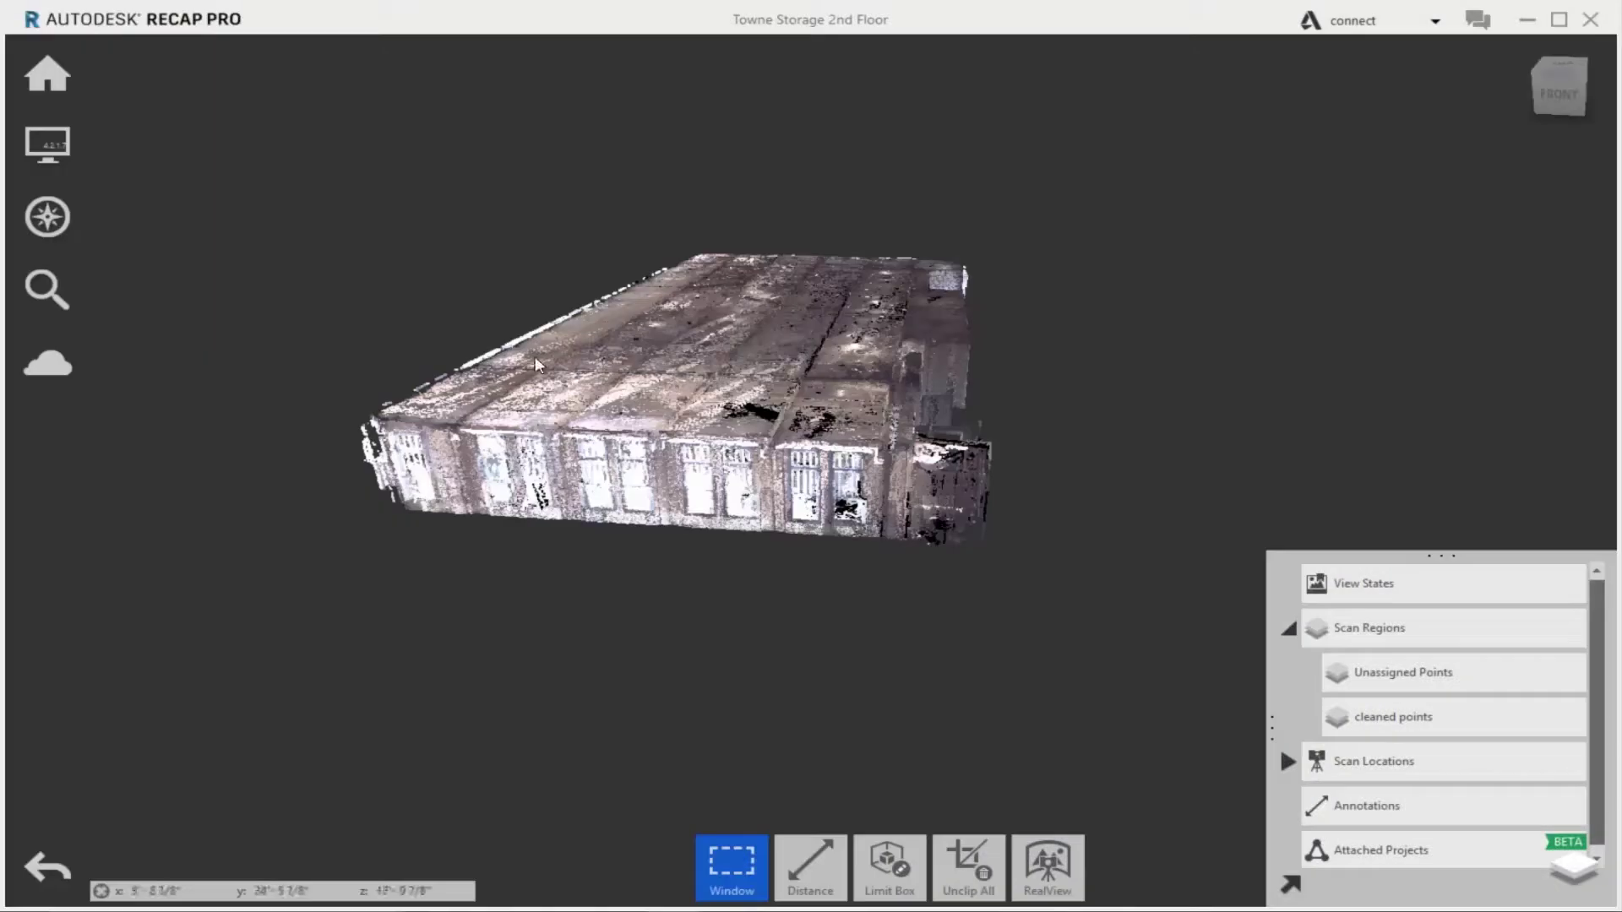
Clip off the roof, plane-select the floor at 100 mm depth into region 'Floor', and hide it
click(900, 797)
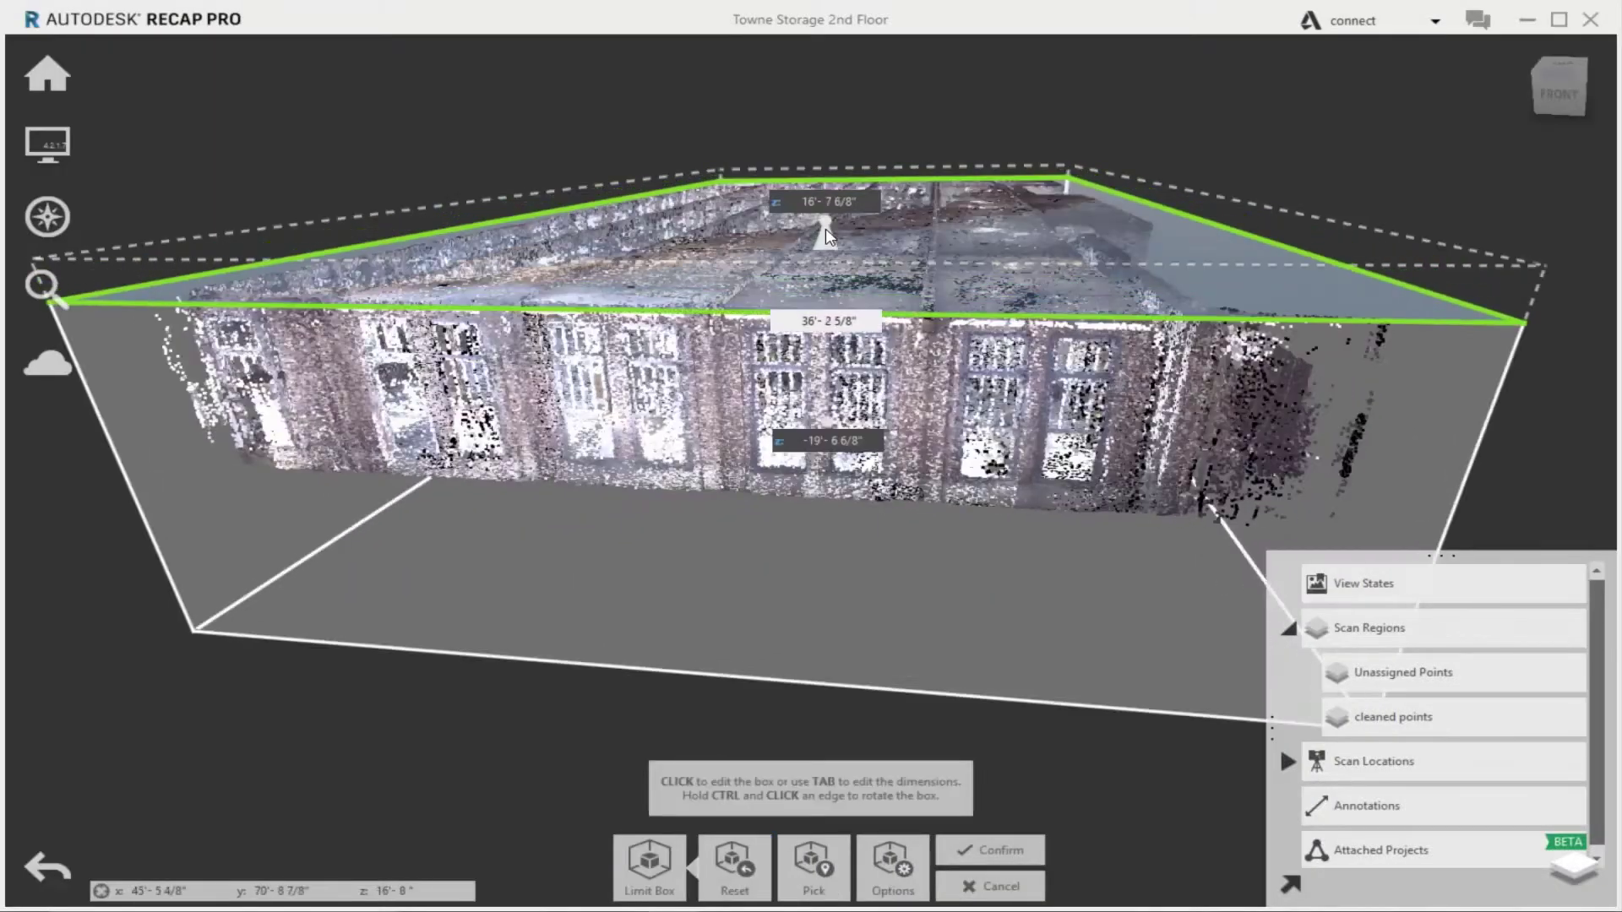
click(825, 240)
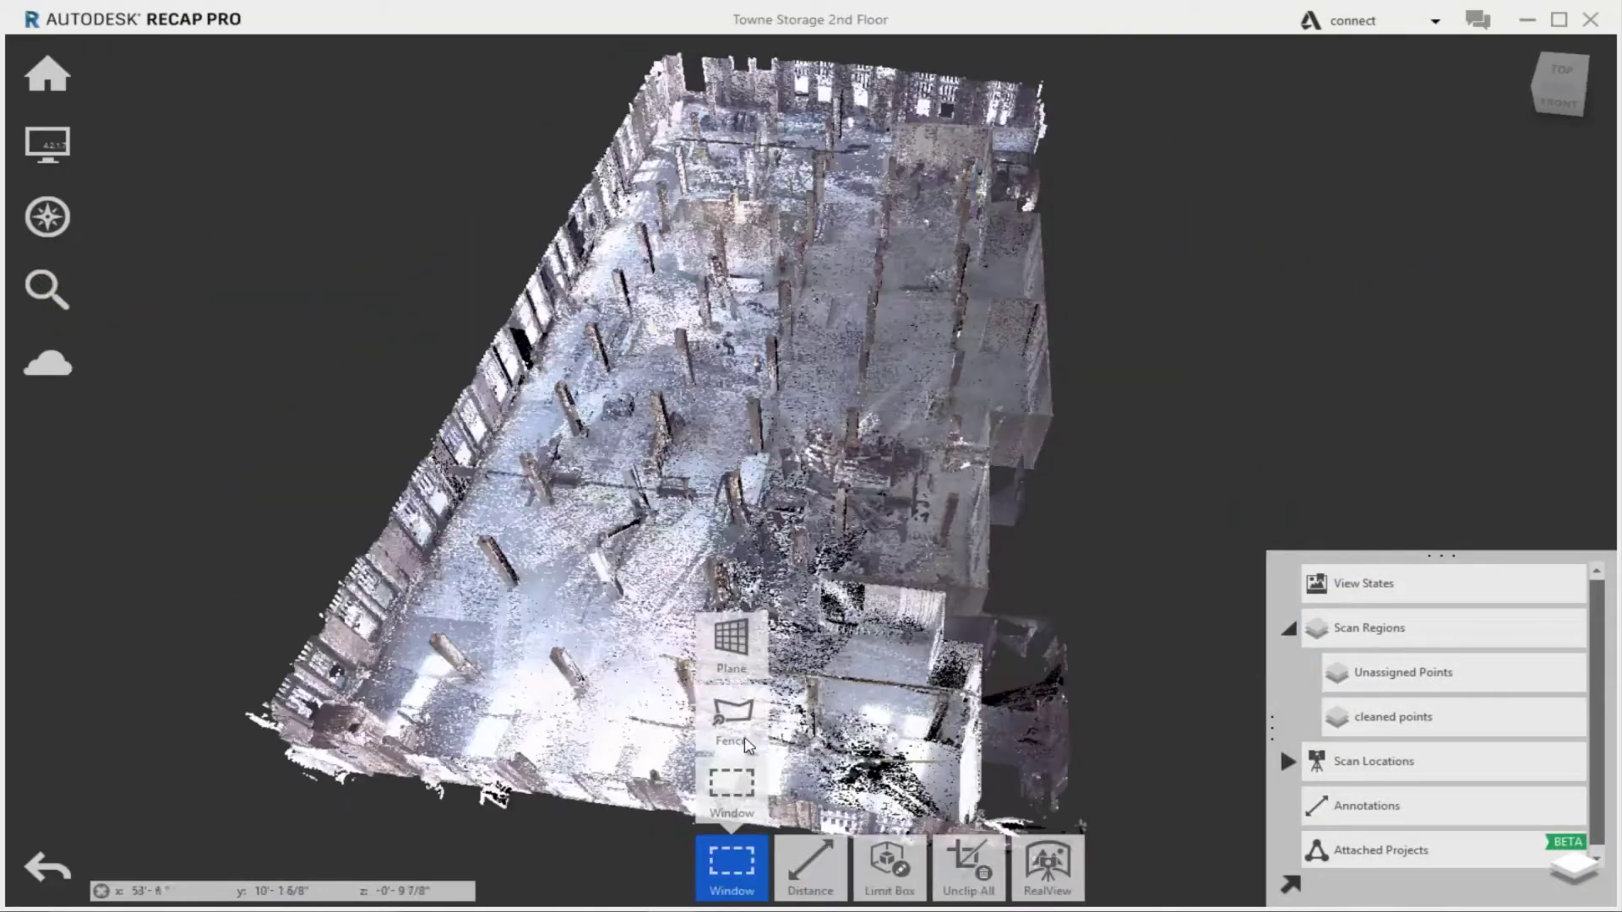
click(741, 674)
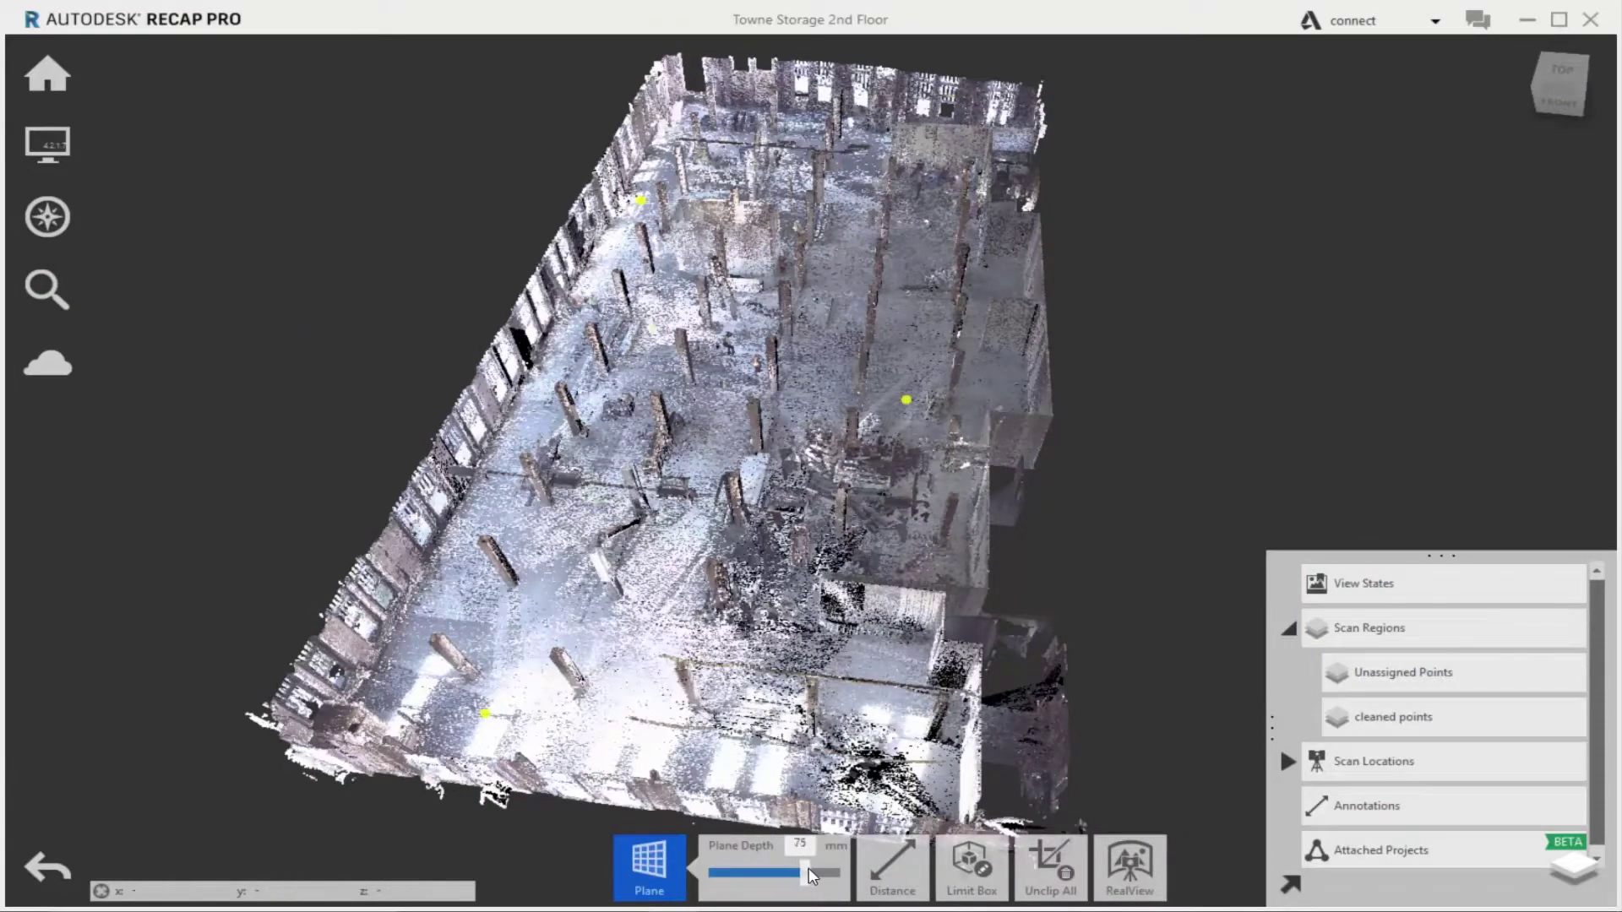
drag(808, 875, 841, 875)
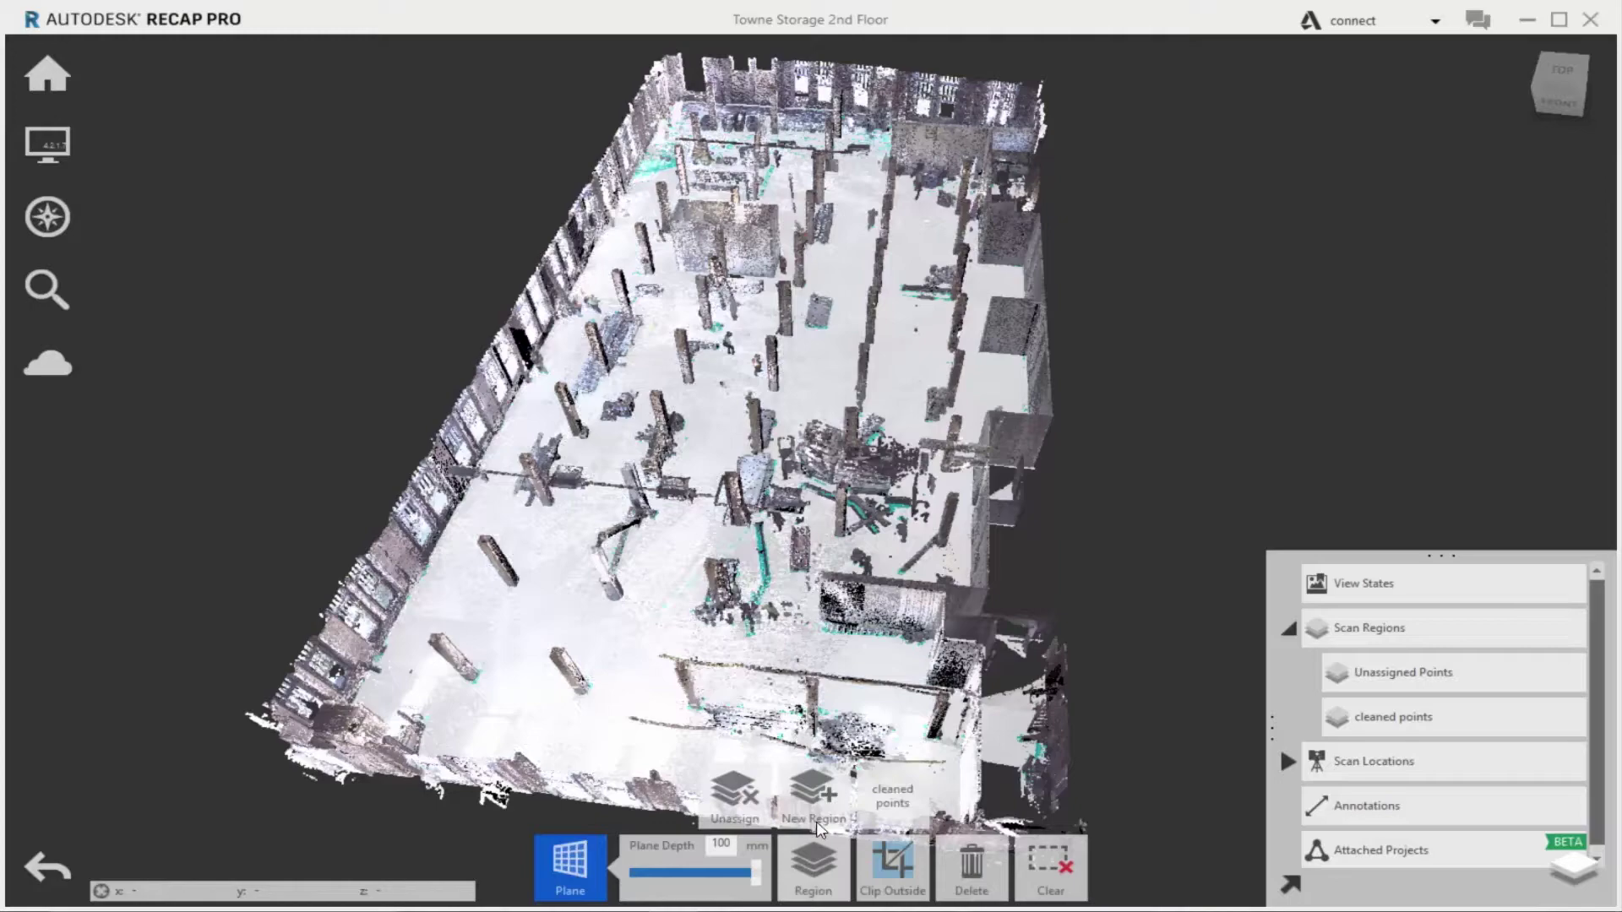
click(824, 793)
text(Floor)
key(Return)
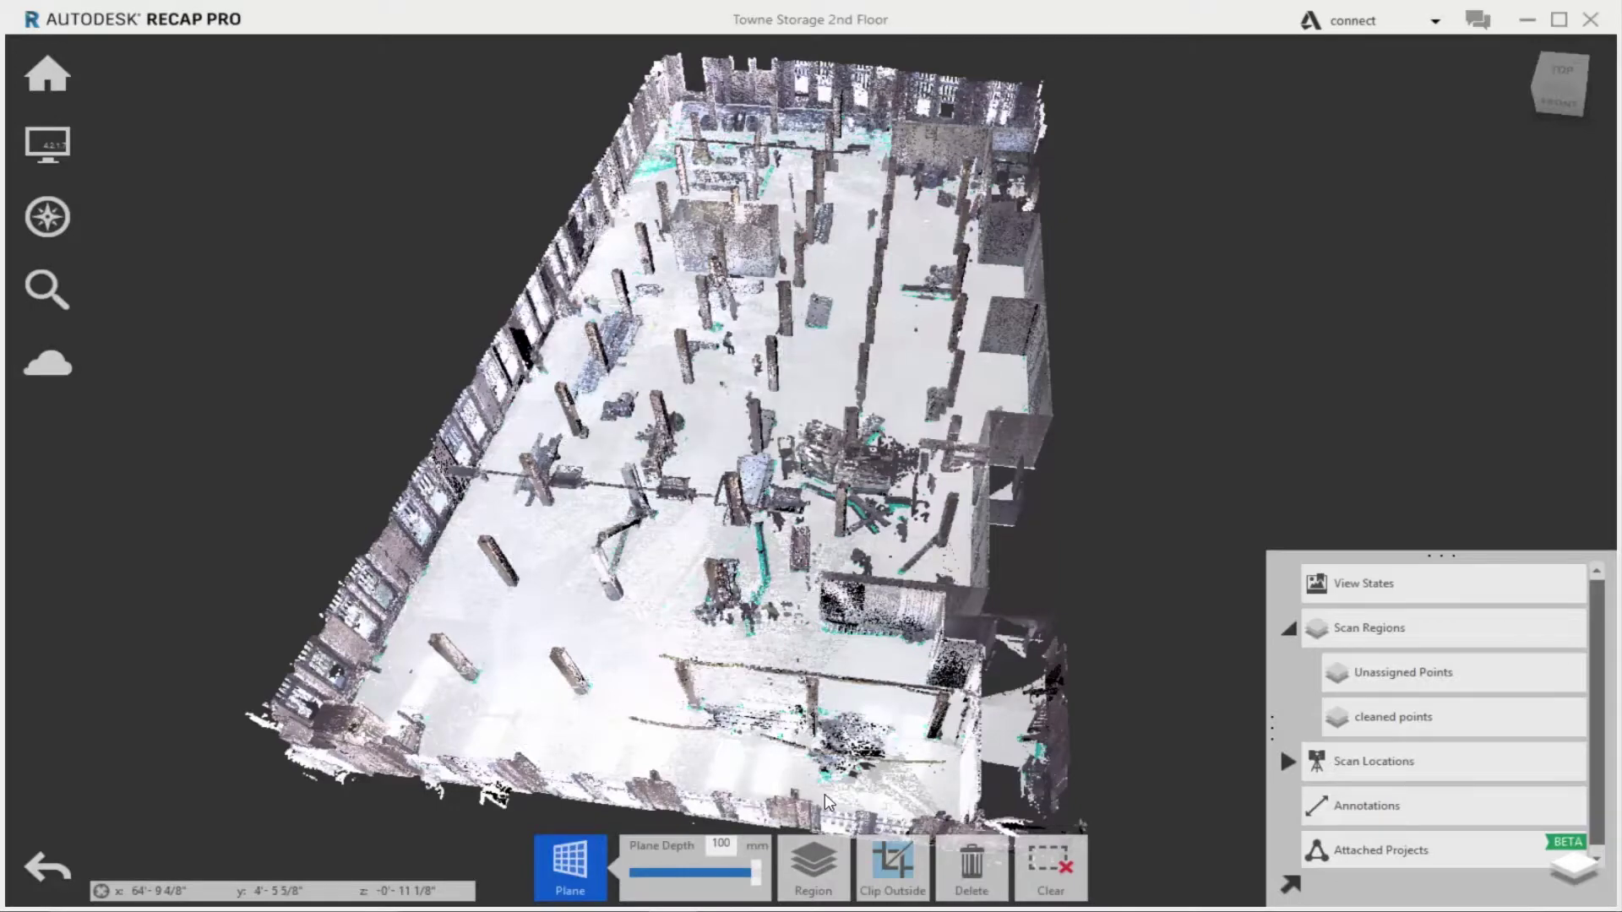
click(1526, 761)
Crop to the ceiling slab, save its points as region 'Ceiling', and hide it
mouse_move(993, 839)
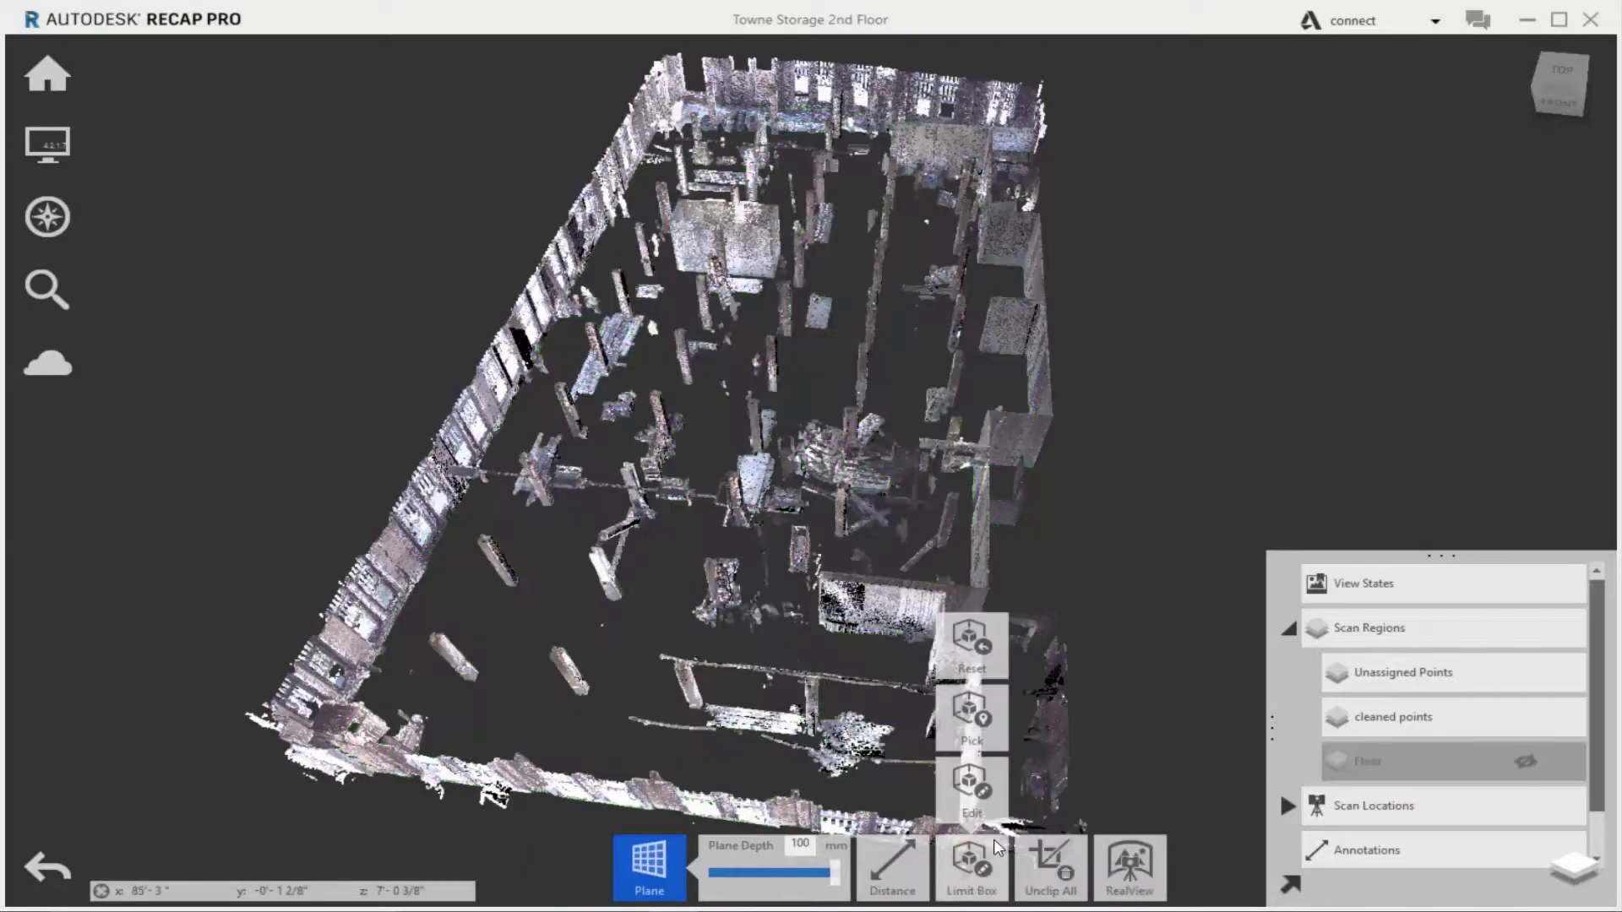
click(984, 791)
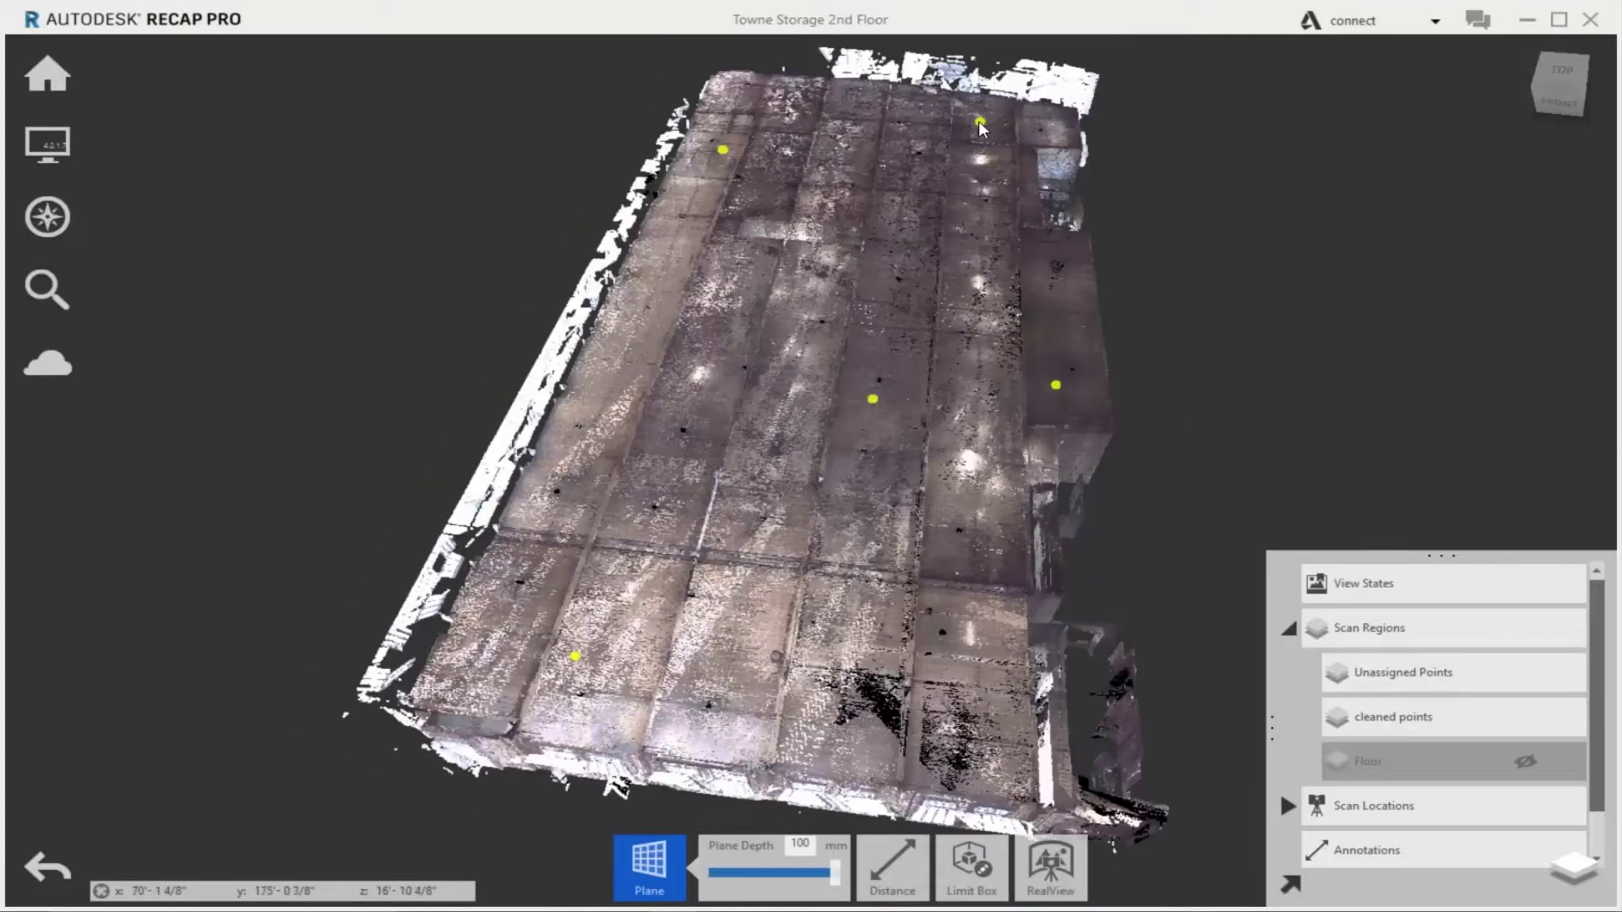
click(804, 635)
click(725, 792)
text(Ceiling)
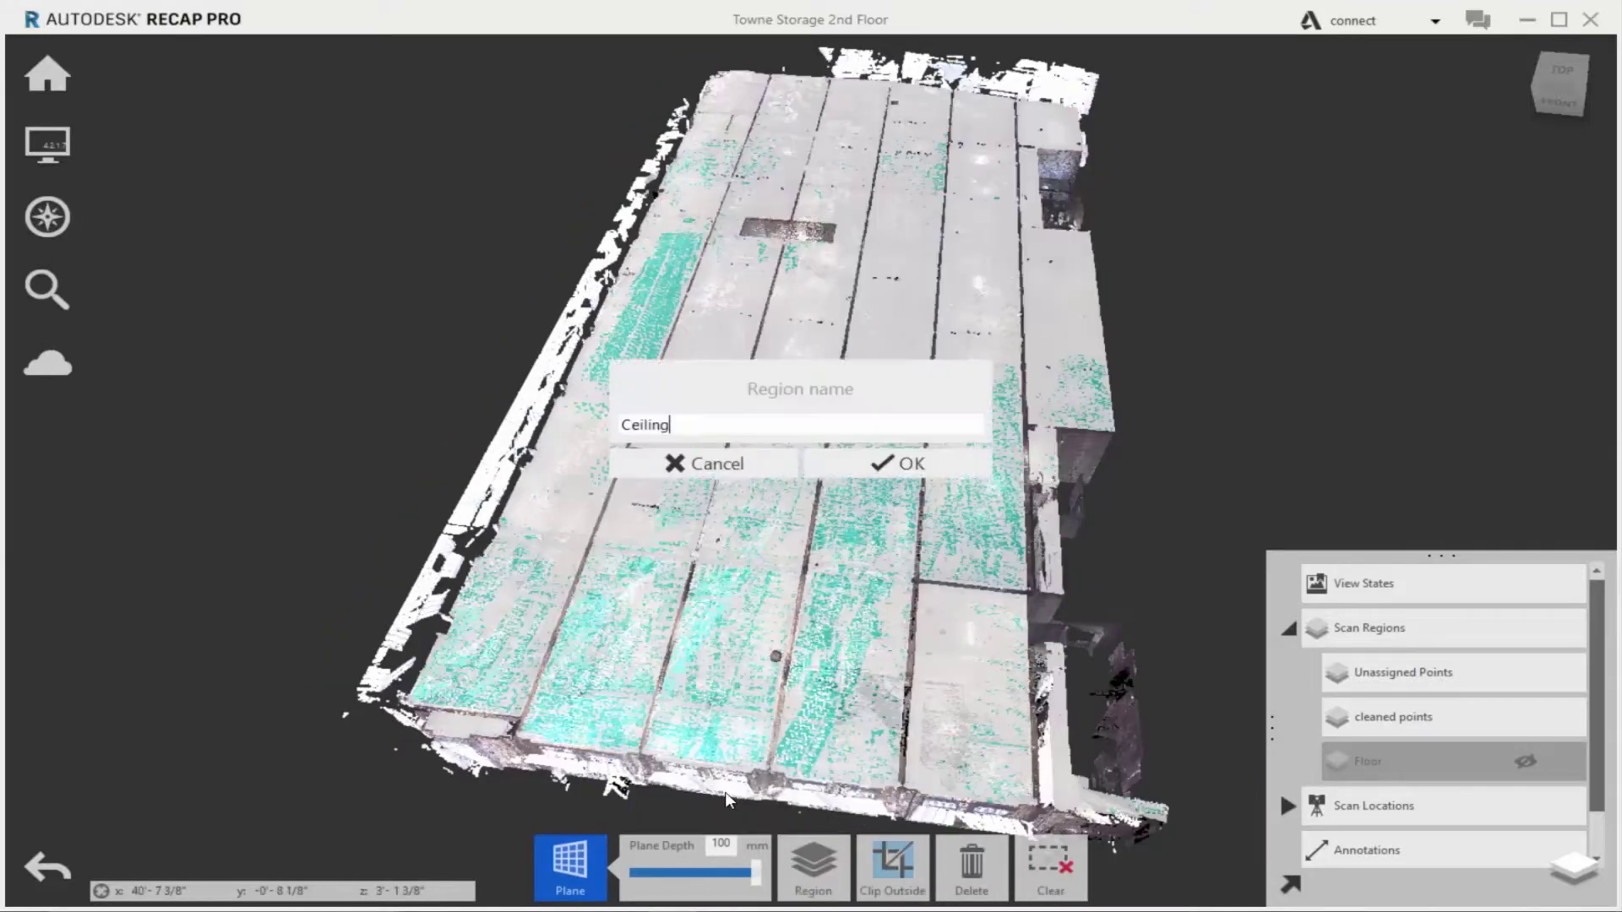
key(Return)
click(1524, 719)
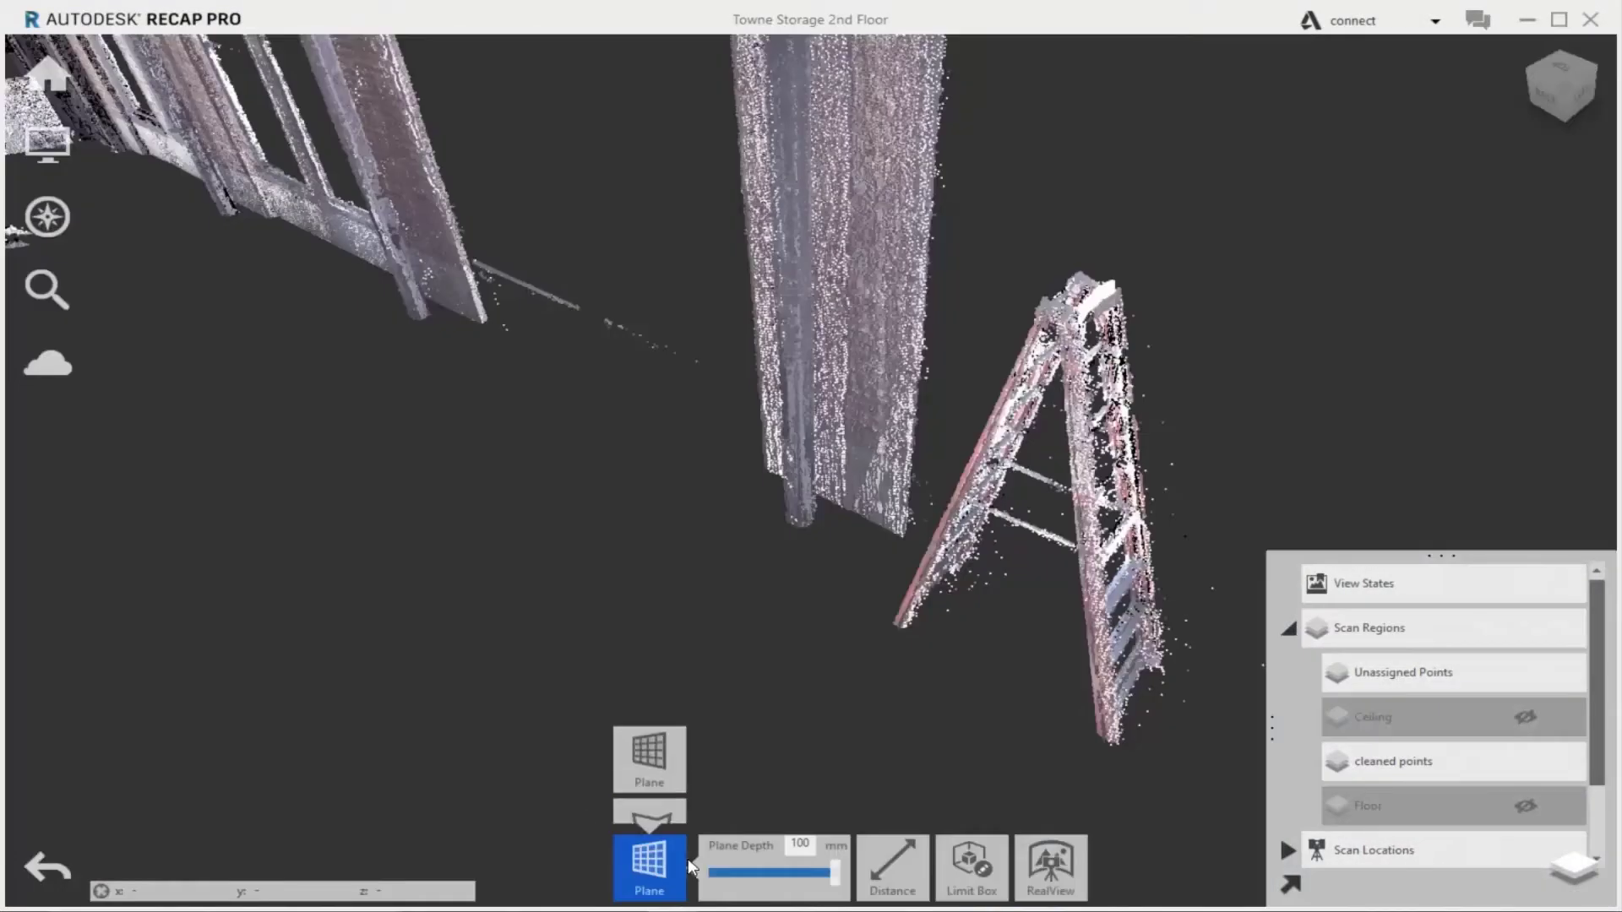
Fence-select the ladder's points and assign them to cleaned points
click(687, 859)
click(648, 728)
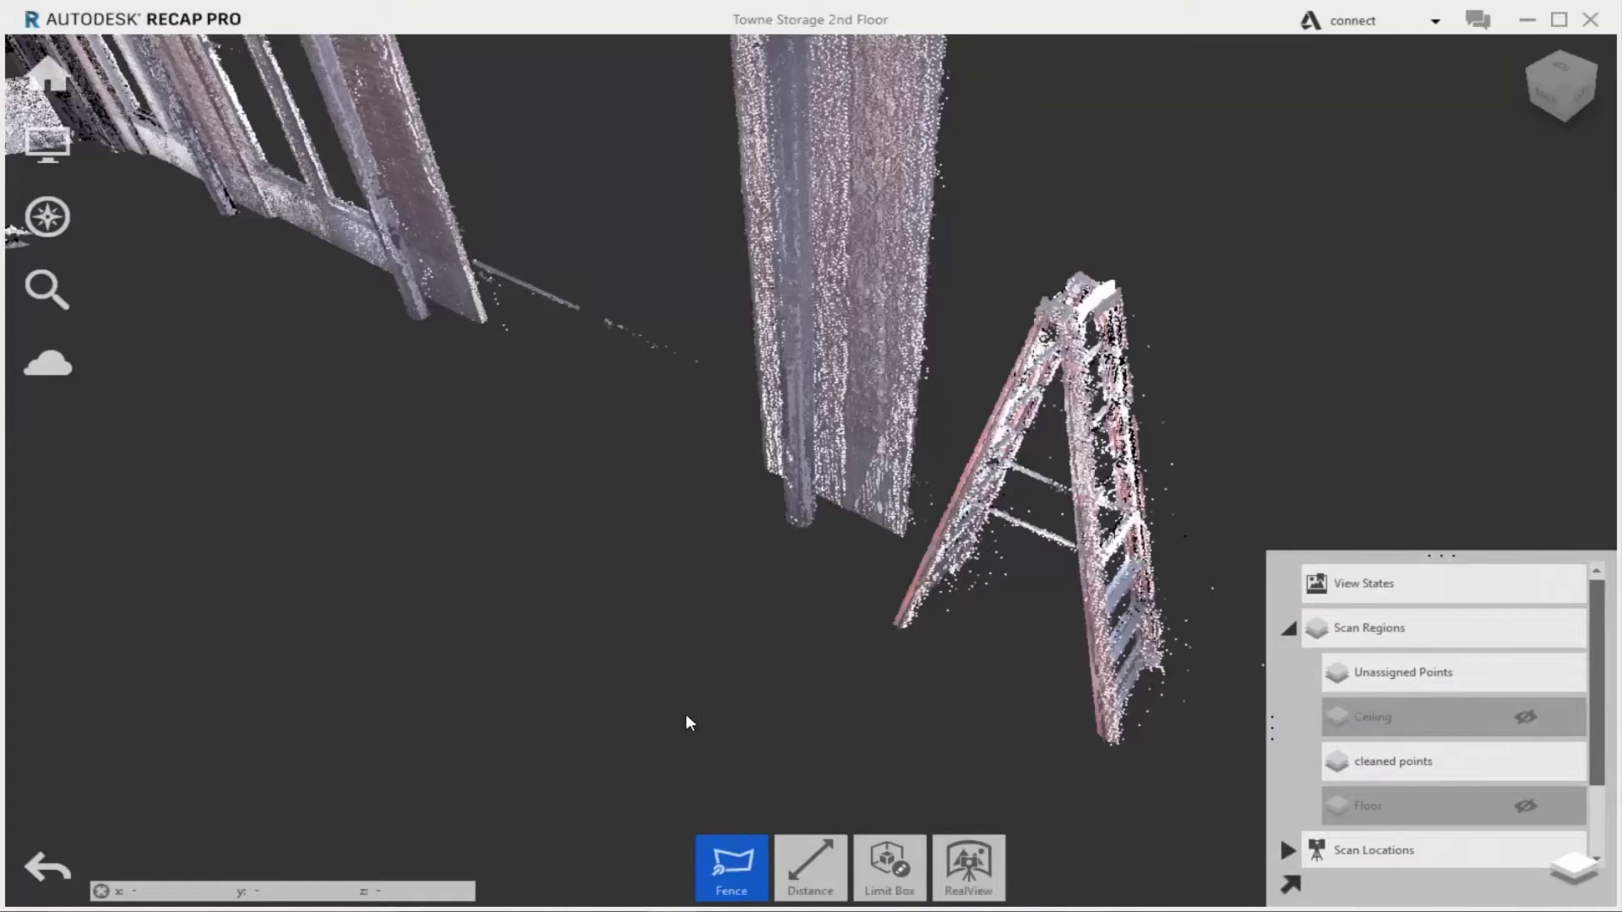
double_click(990, 392)
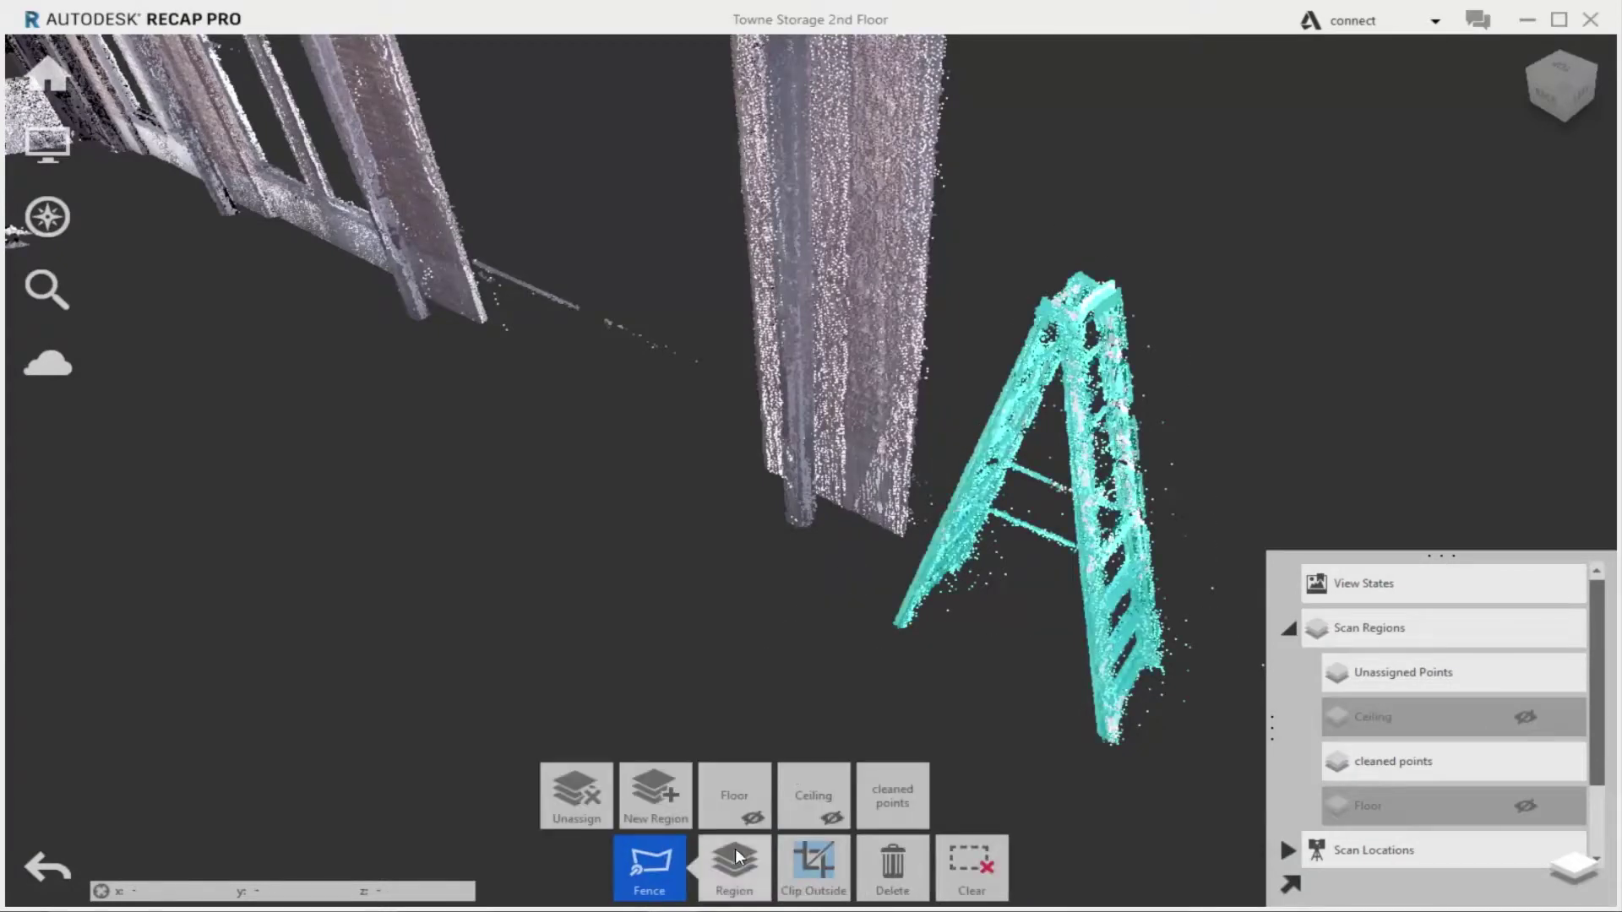
click(895, 808)
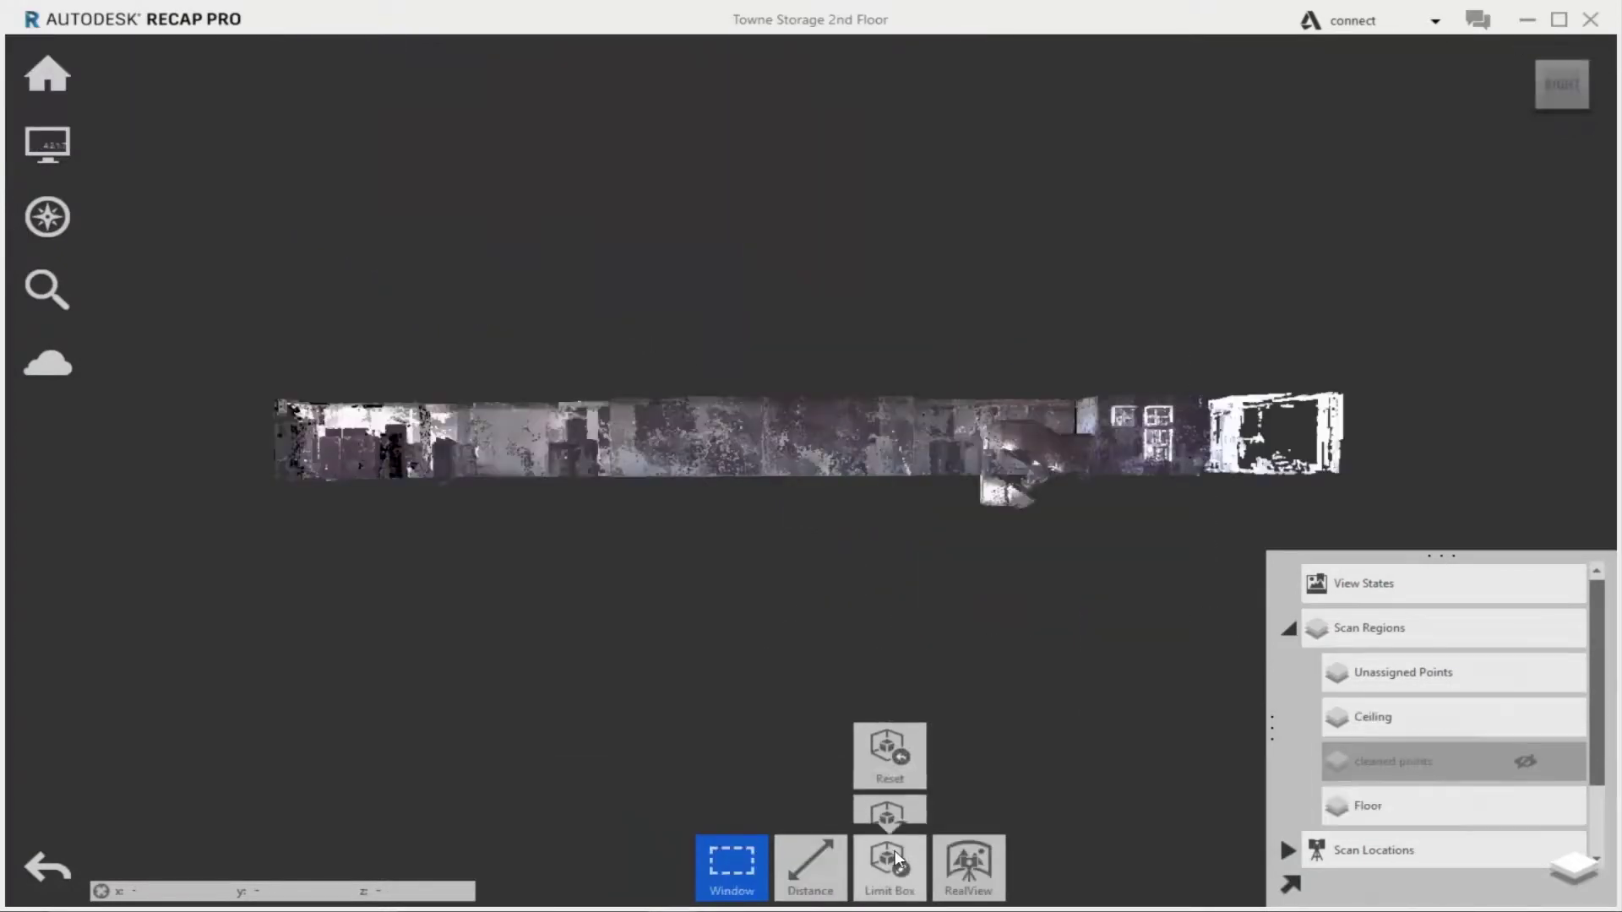
Crop the limit box to a thin slice just above the floor
click(894, 732)
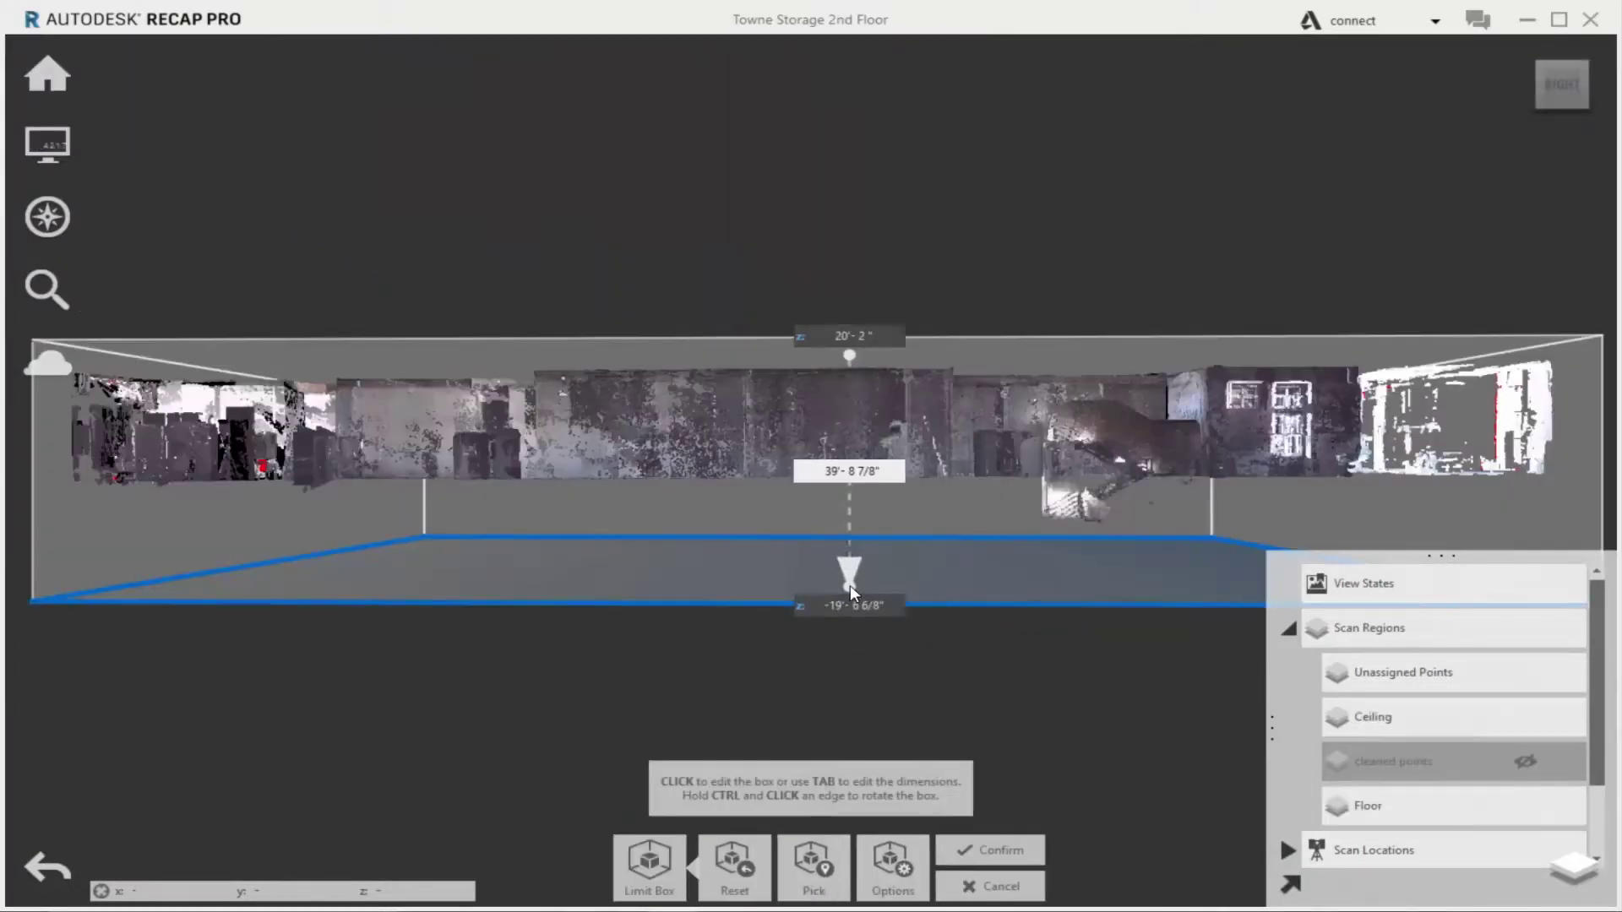
drag(849, 585, 850, 437)
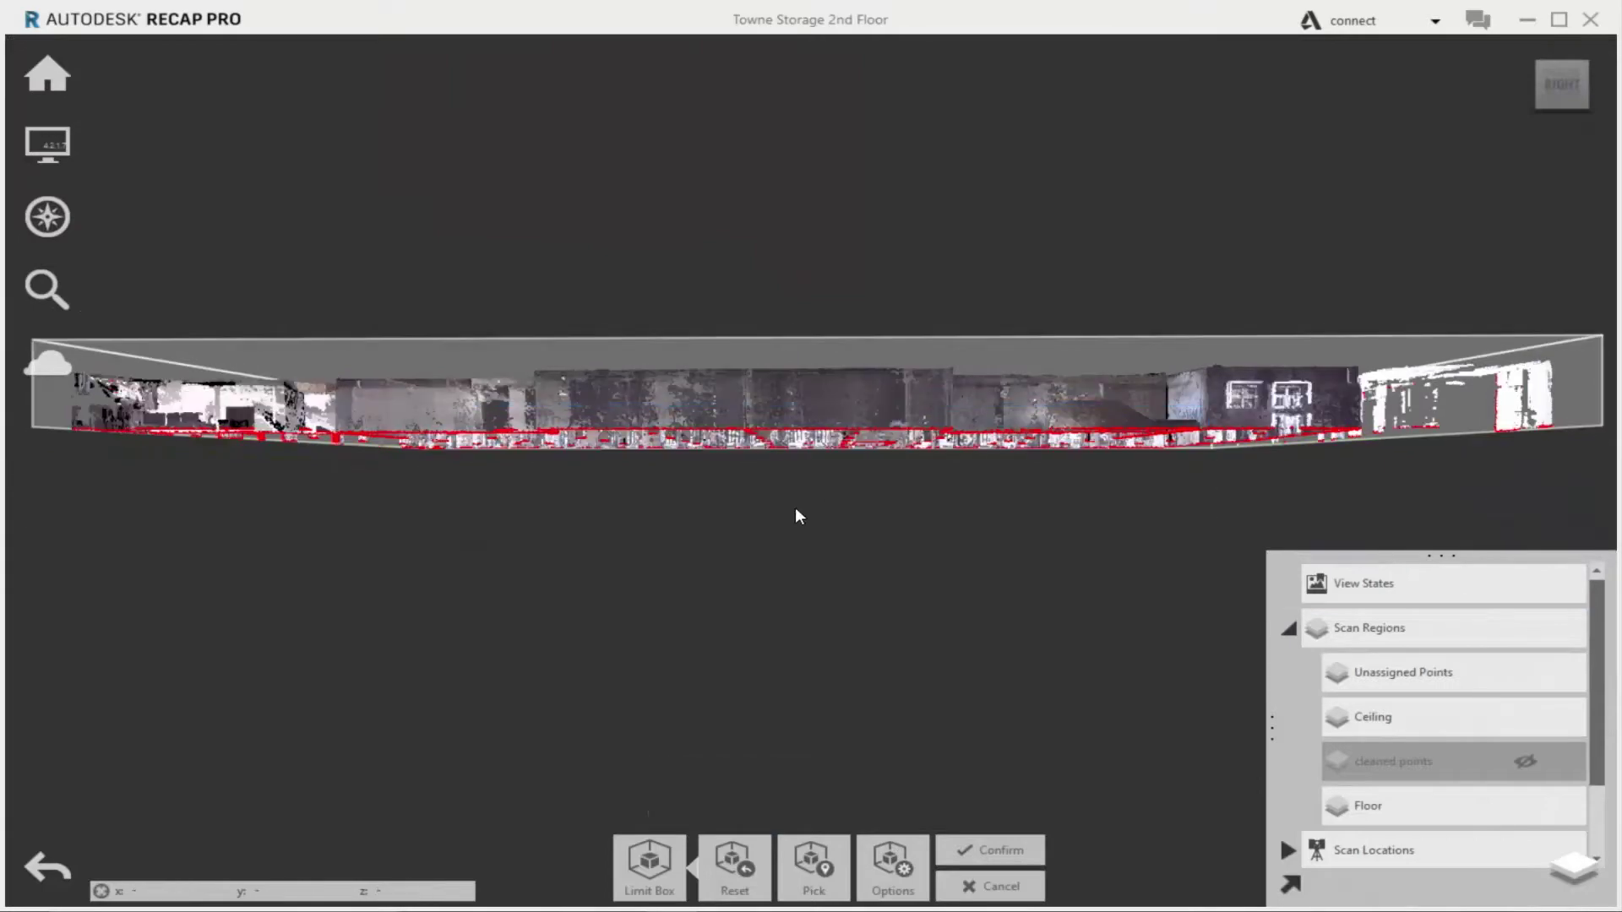
drag(799, 515, 847, 454)
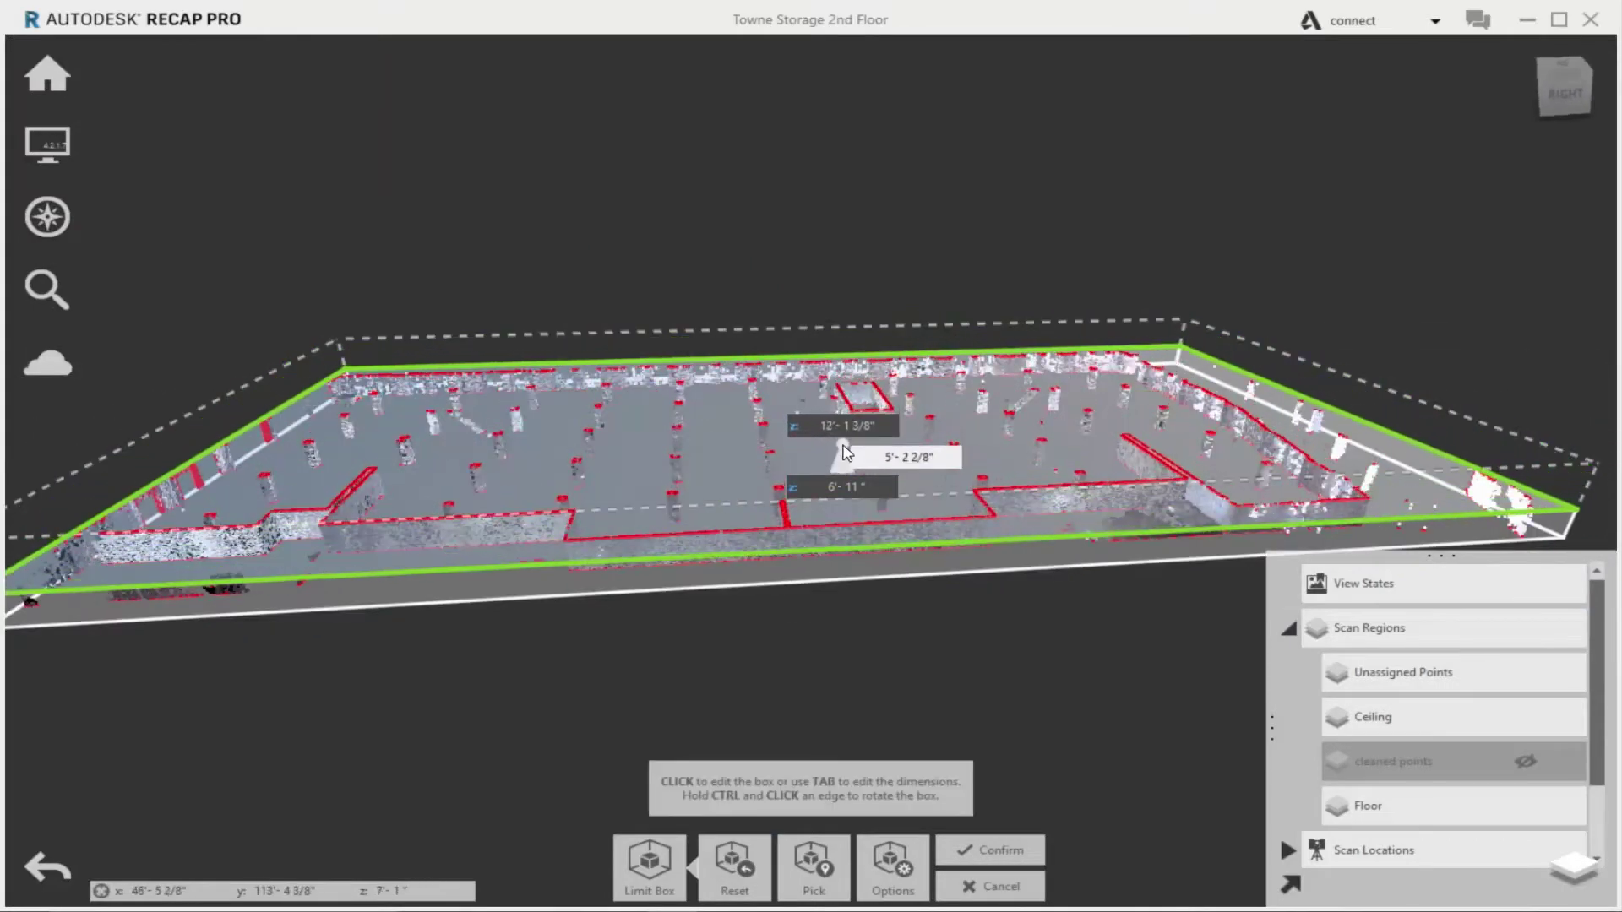
click(992, 850)
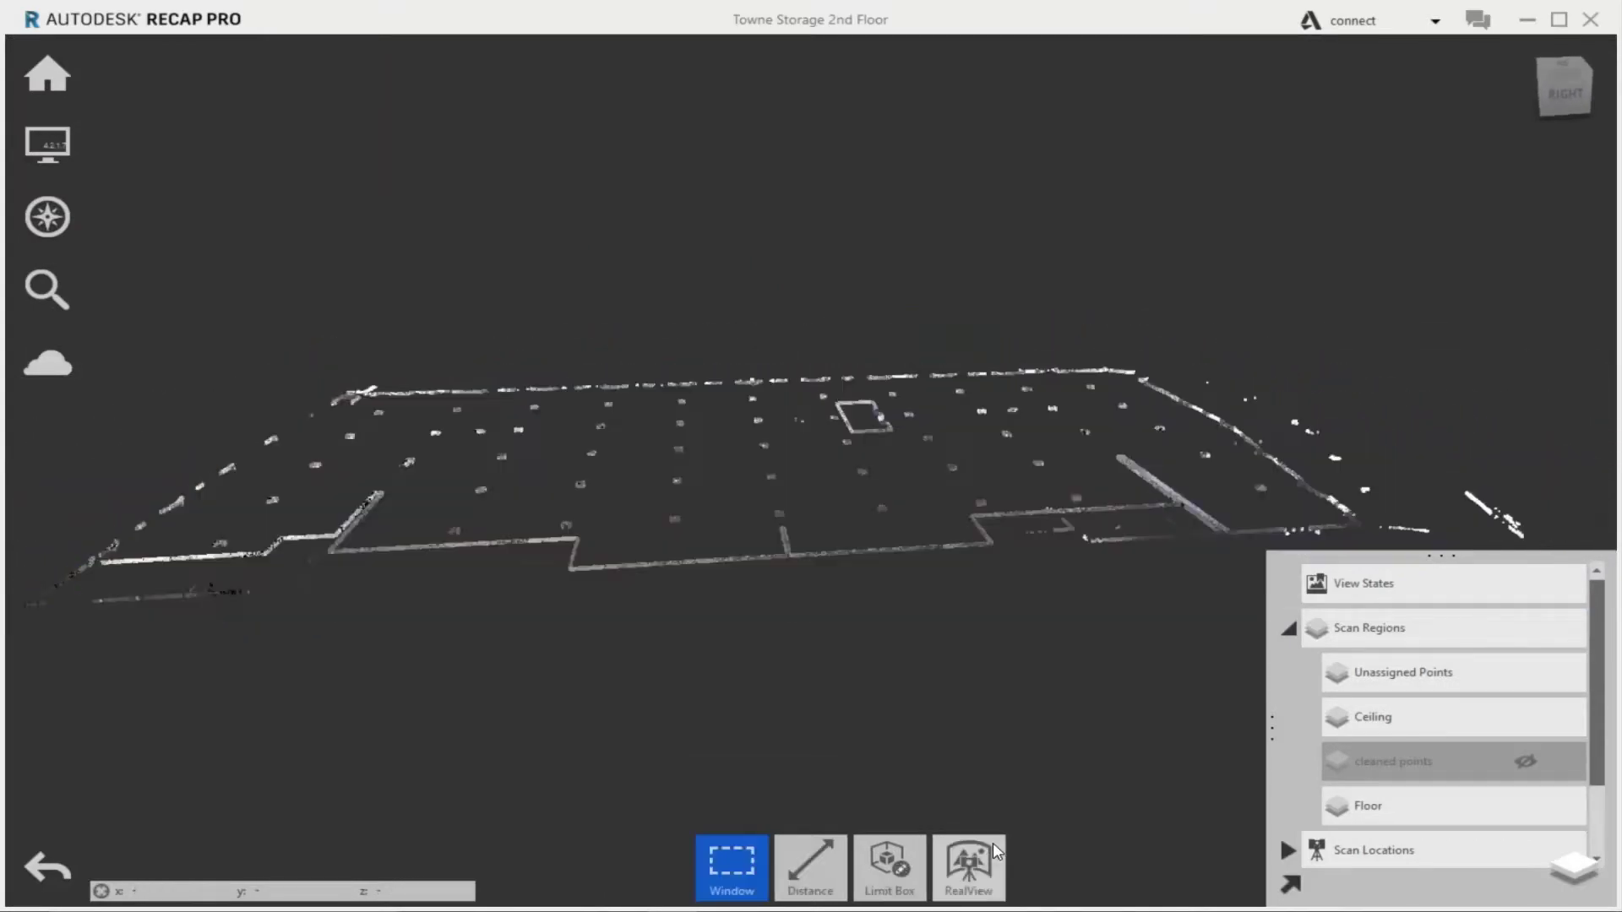
Save a view state named 'Floor plan' and view the slice from the top
click(1565, 583)
text(Floor plan)
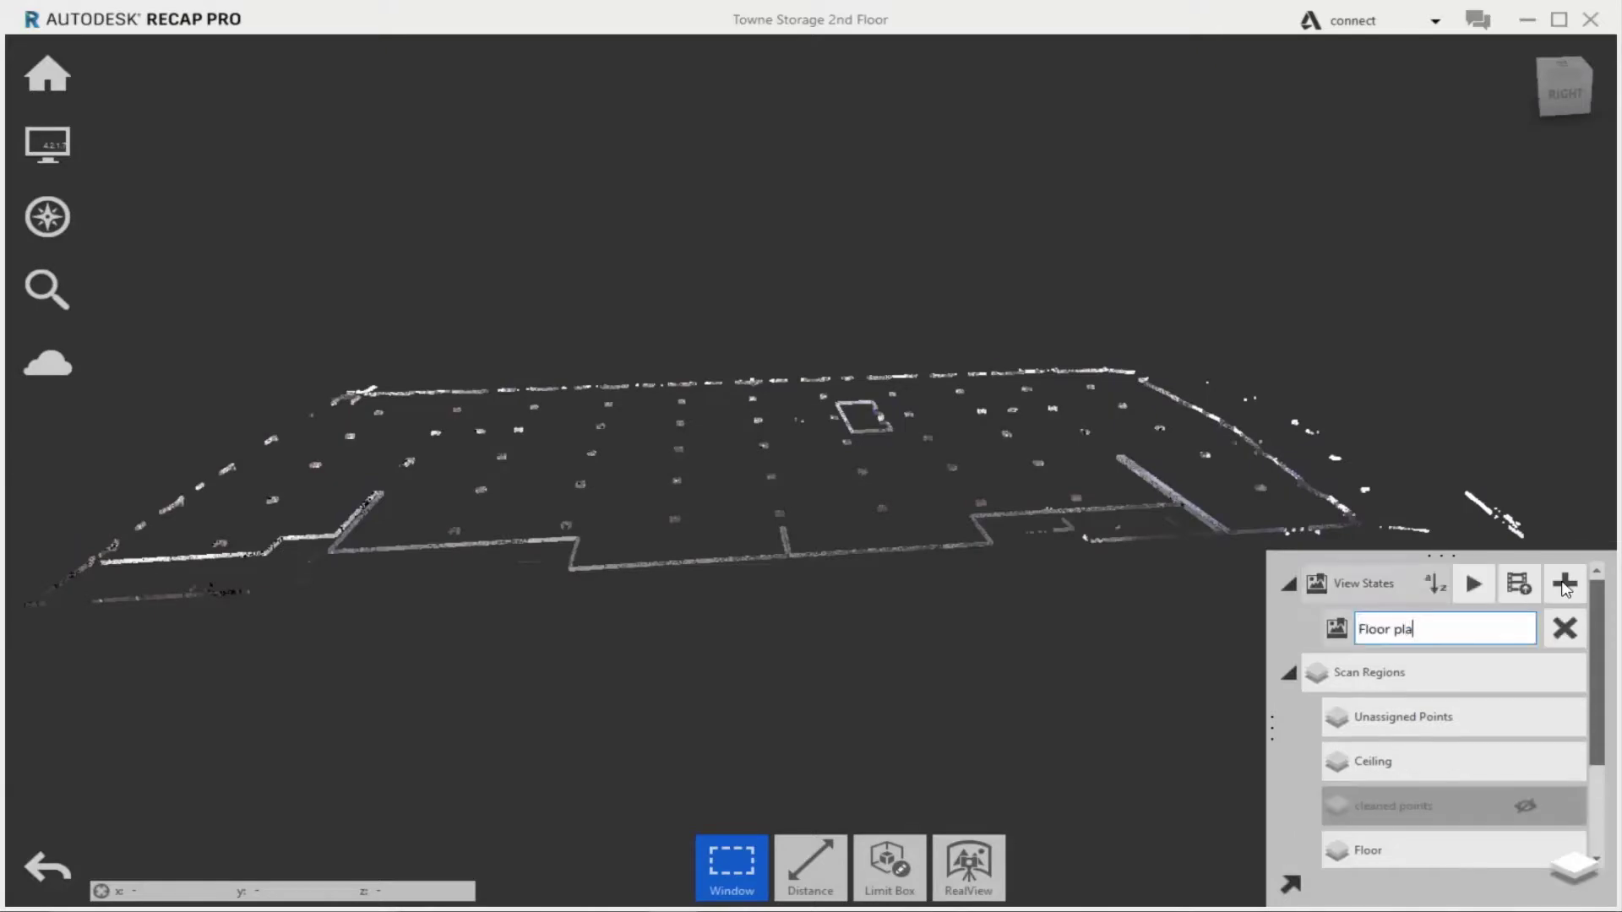
key(Return)
click(1573, 68)
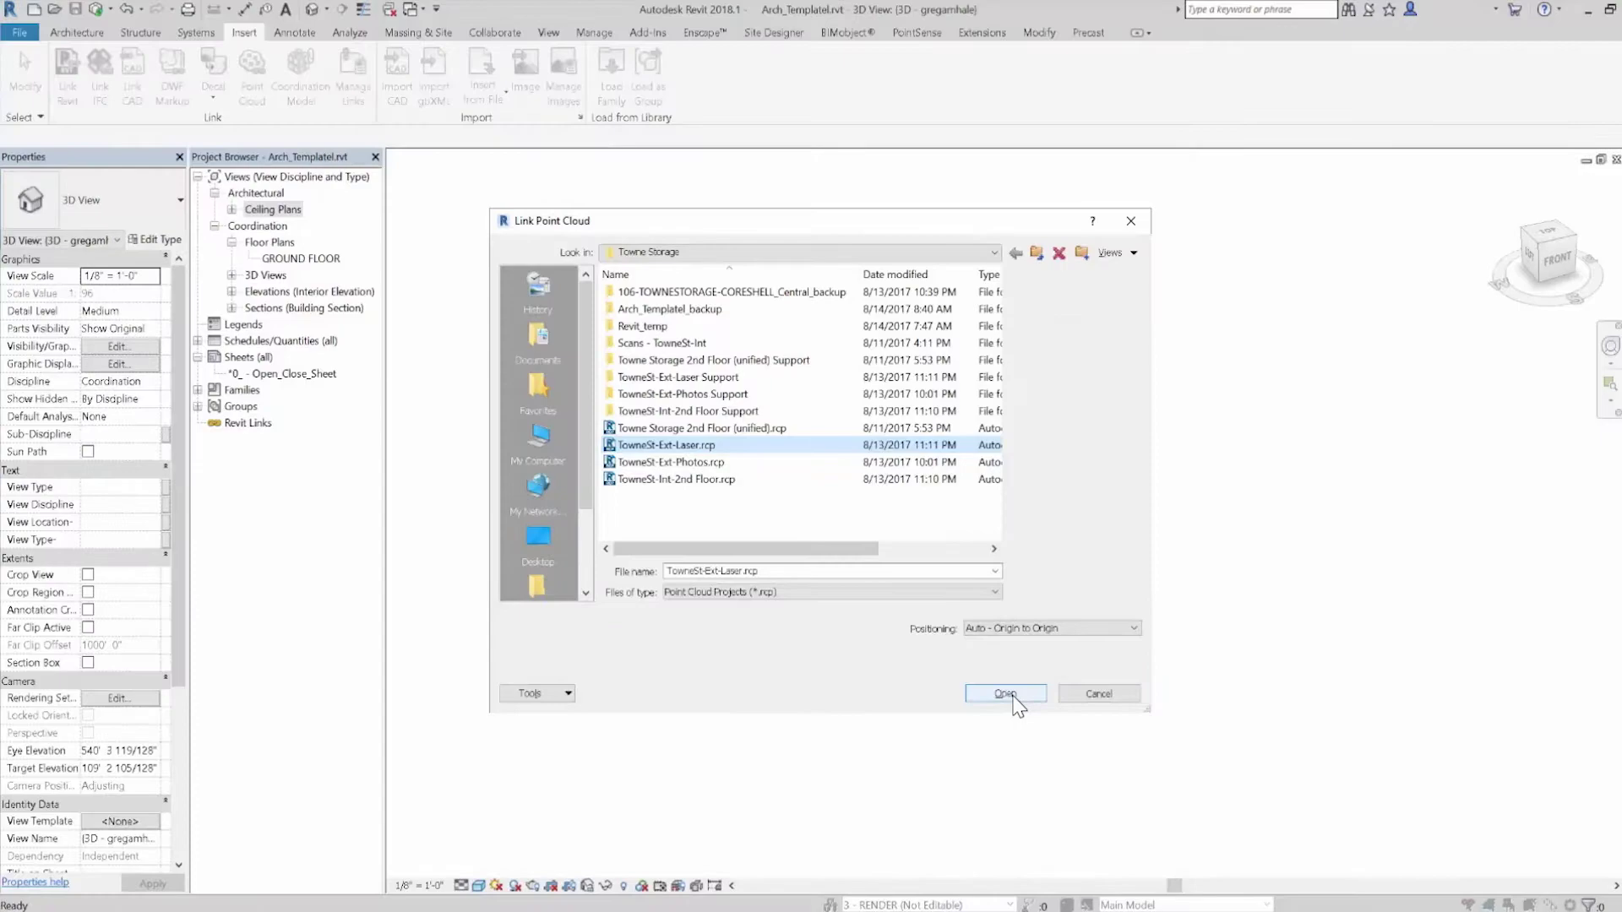
Link TowneSt-Ext-Laser.rcp, cut a section through it, and open Section 4
click(1014, 697)
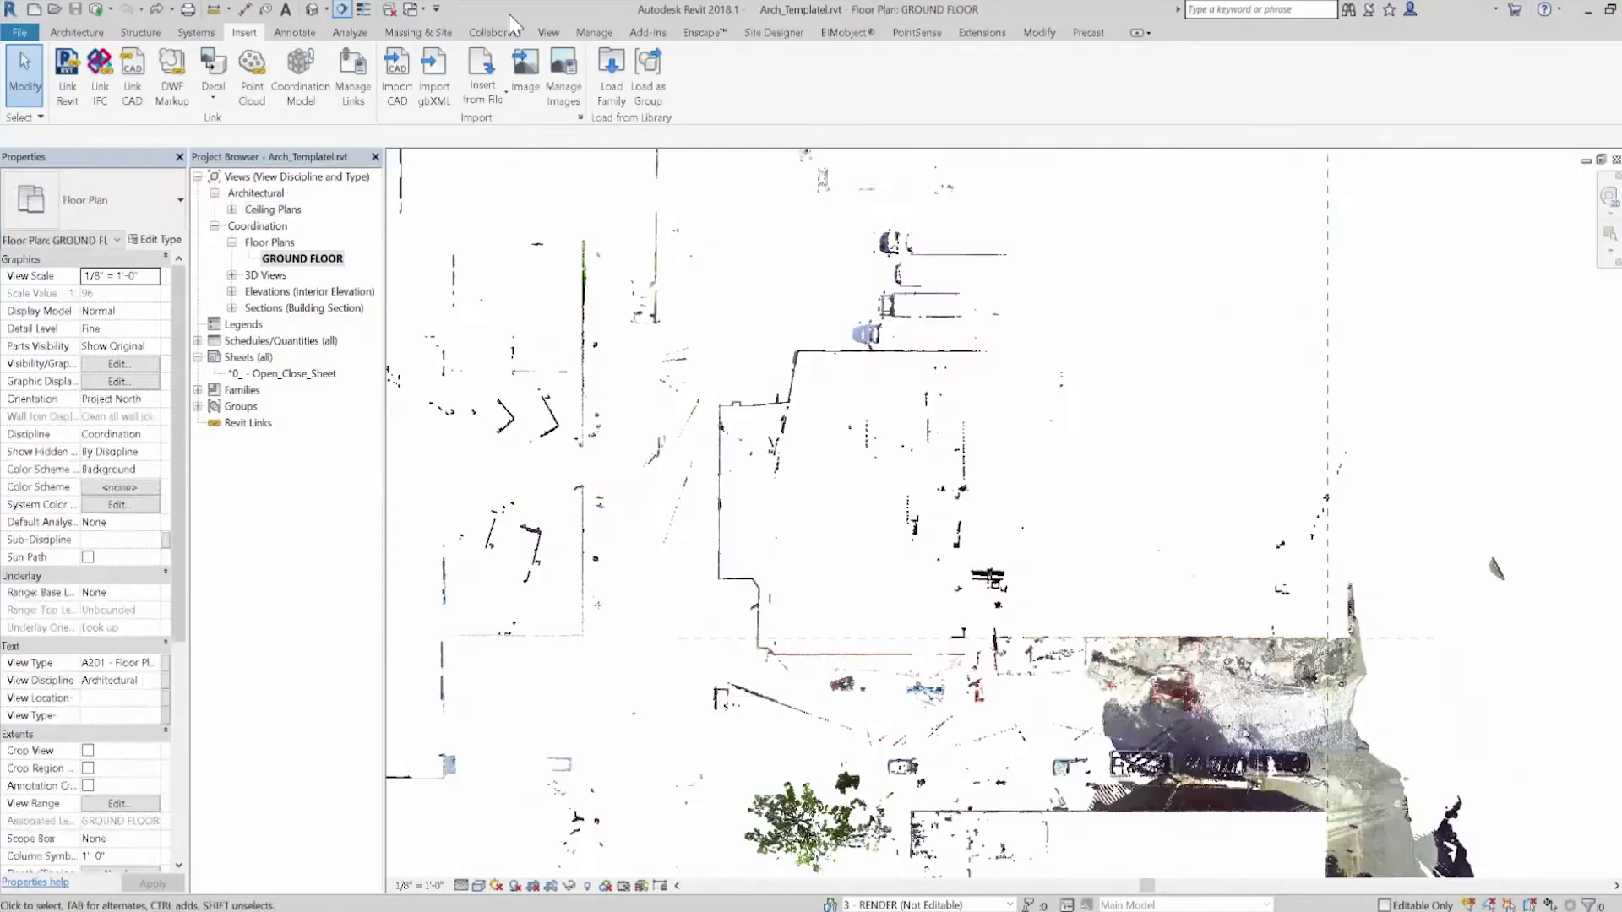
key(s)
key(e)
click(1391, 702)
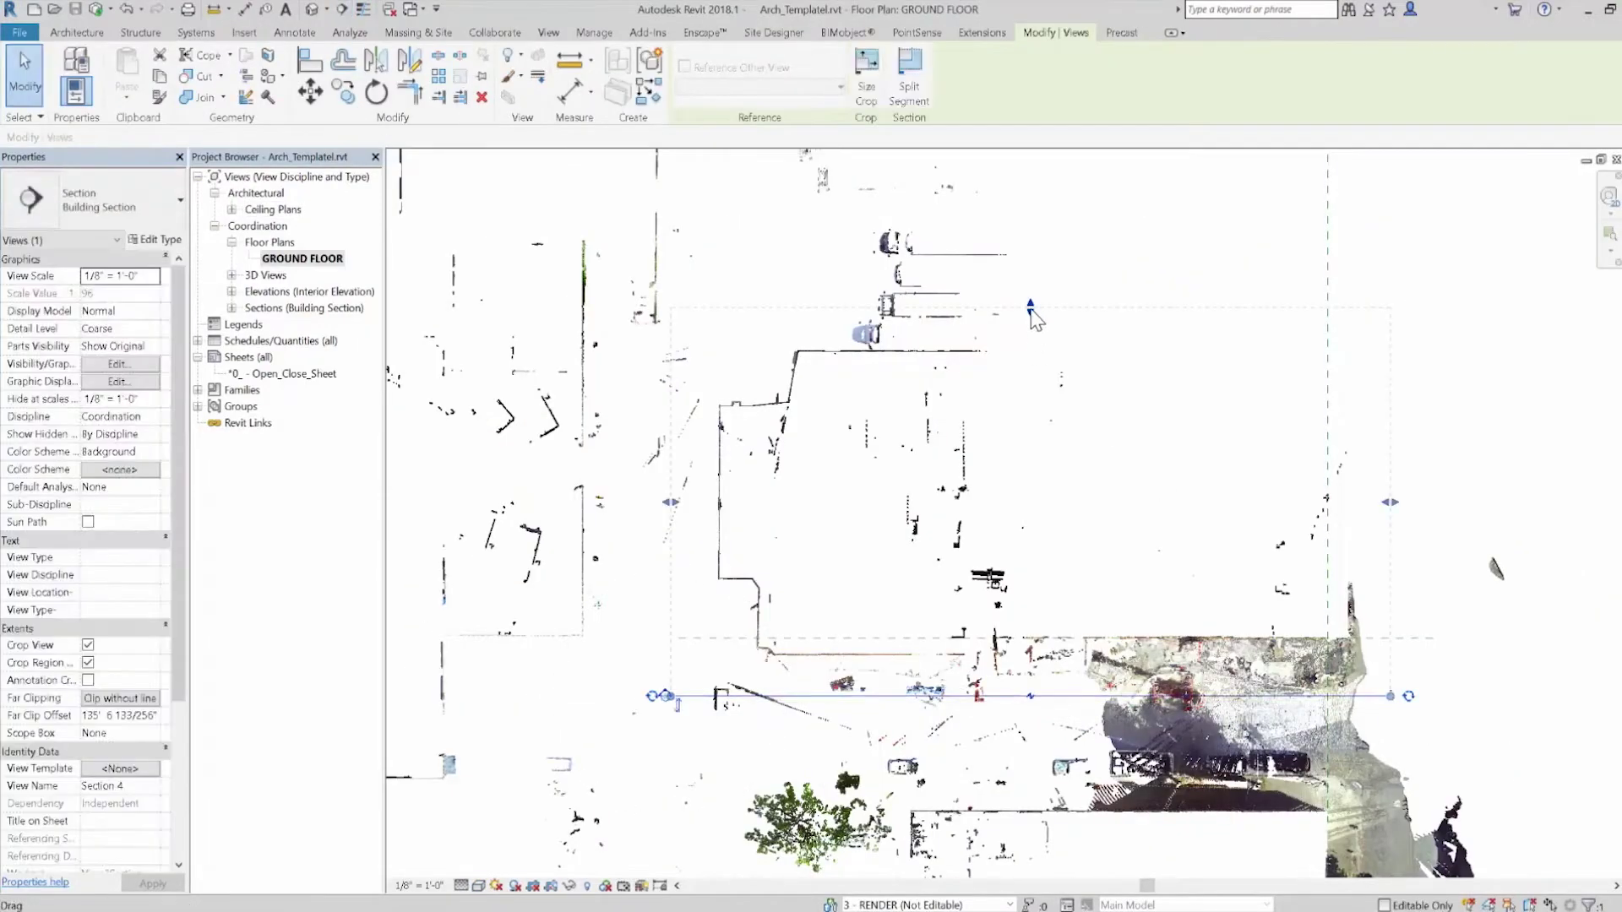
right_click(1043, 282)
click(929, 382)
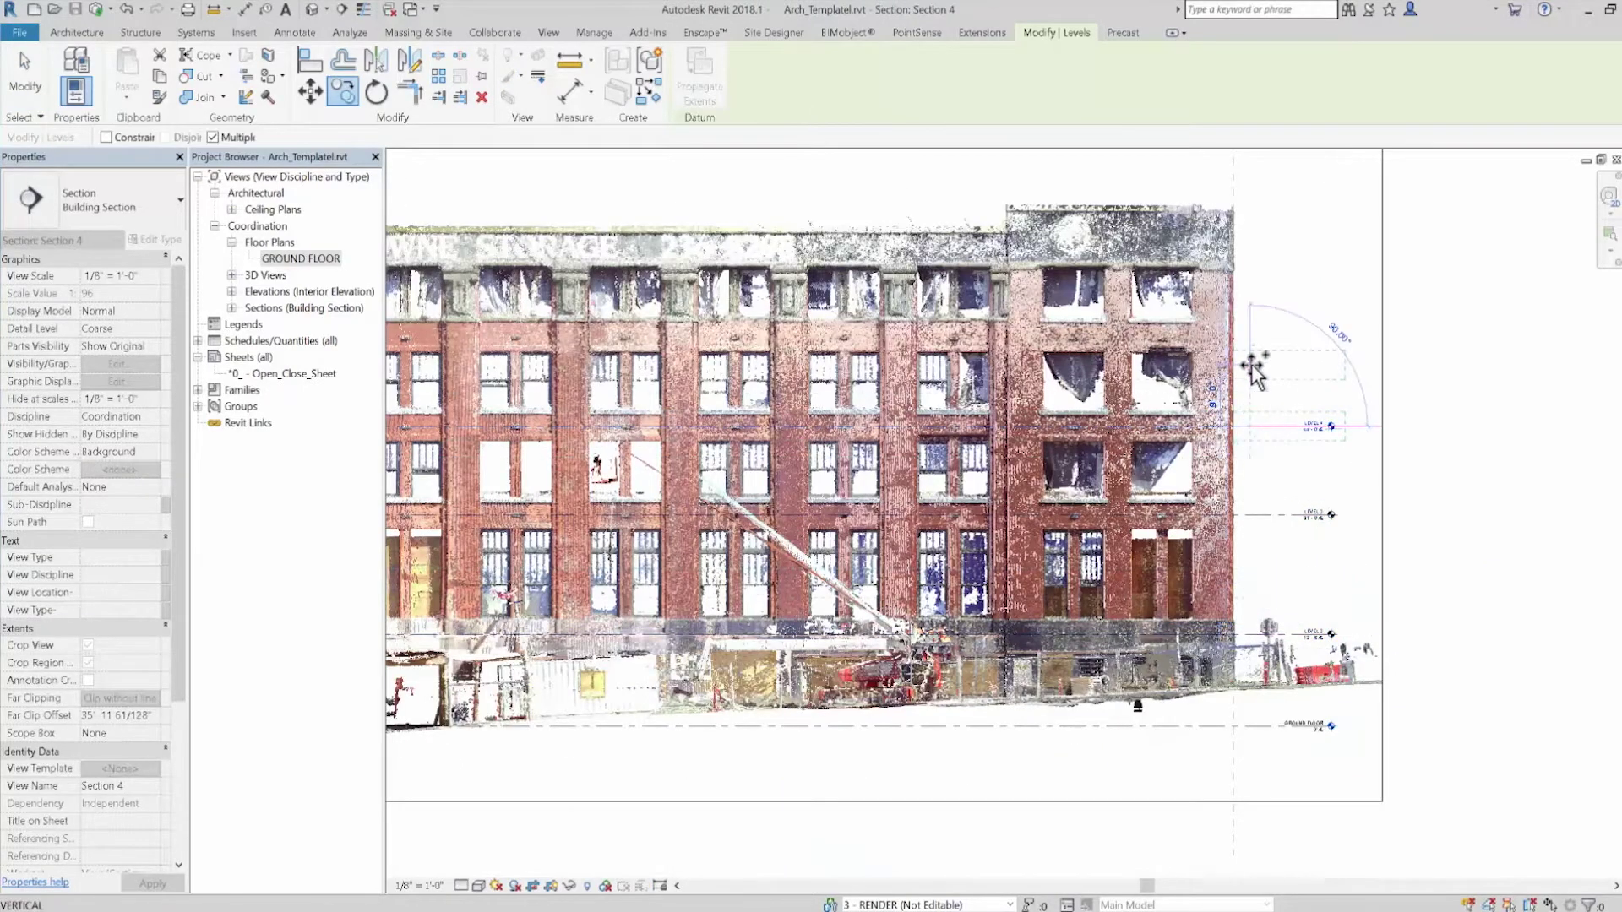
Move the level lines up by 13 to match the scanned floors
key(Return)
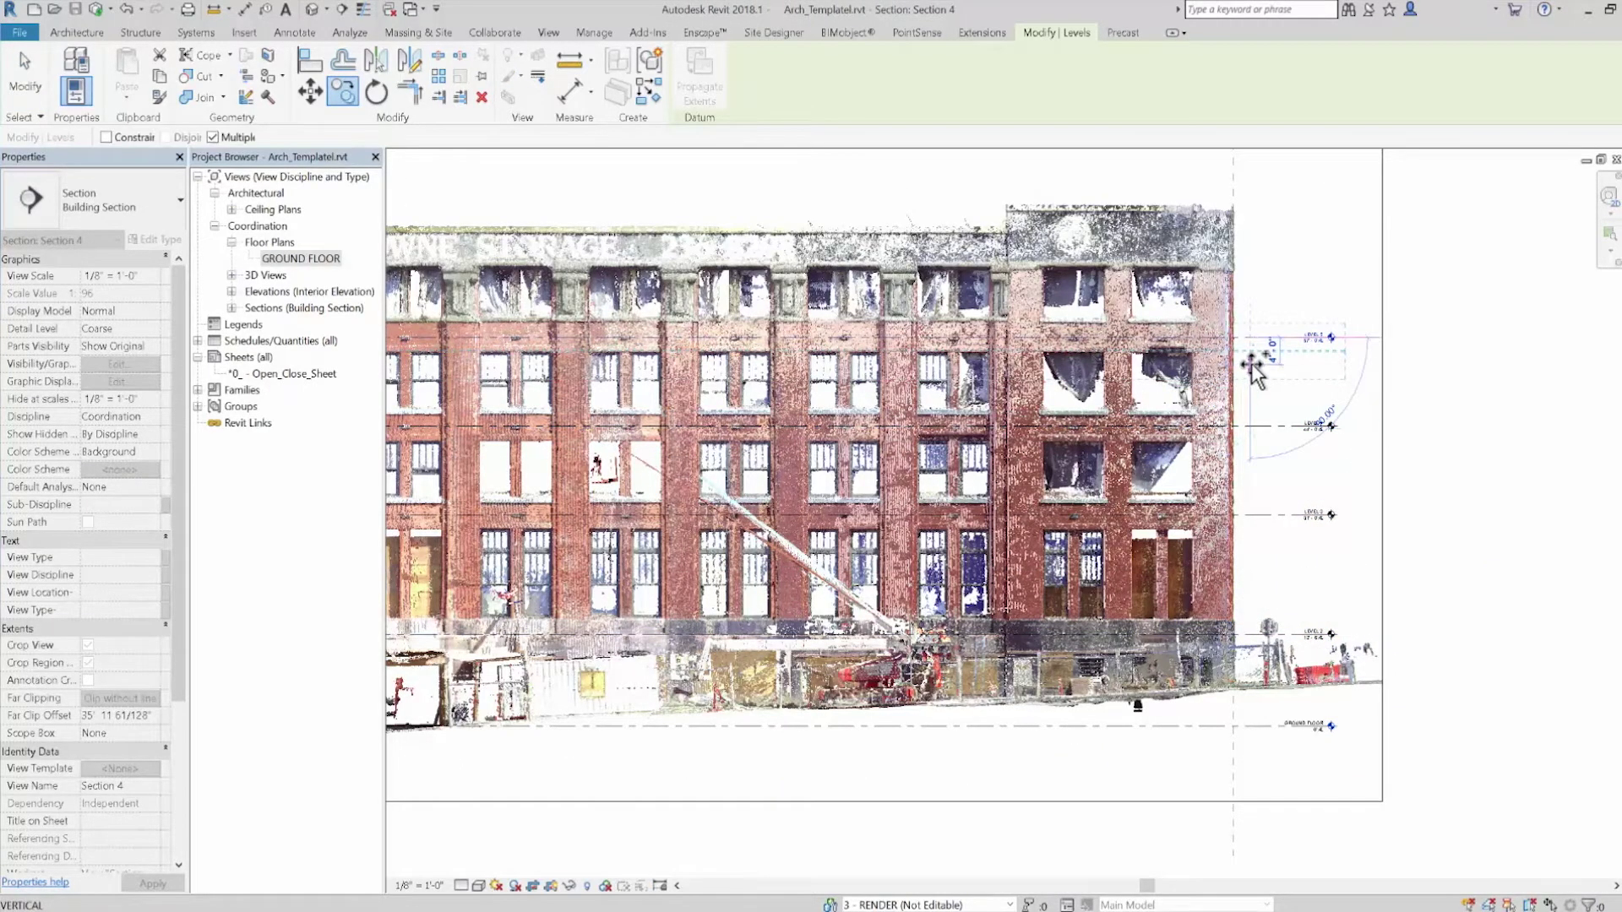
key(Return)
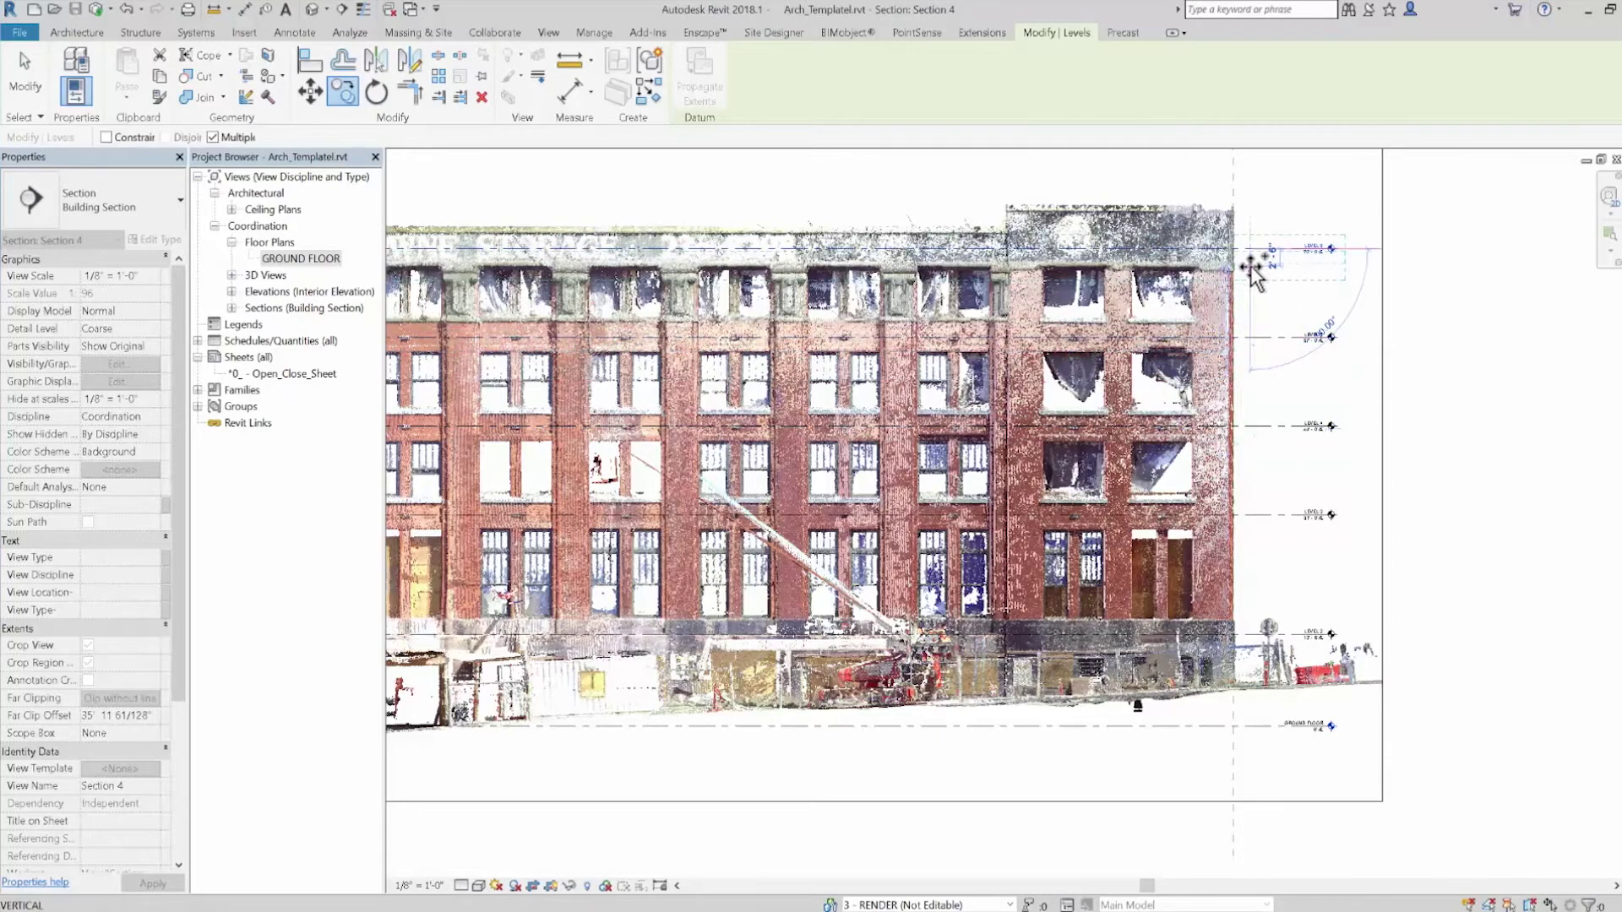
key(Escape)
key(Escape)
Create the LEVEL 2 floor plan and apply a new view range
key(z)
key(f)
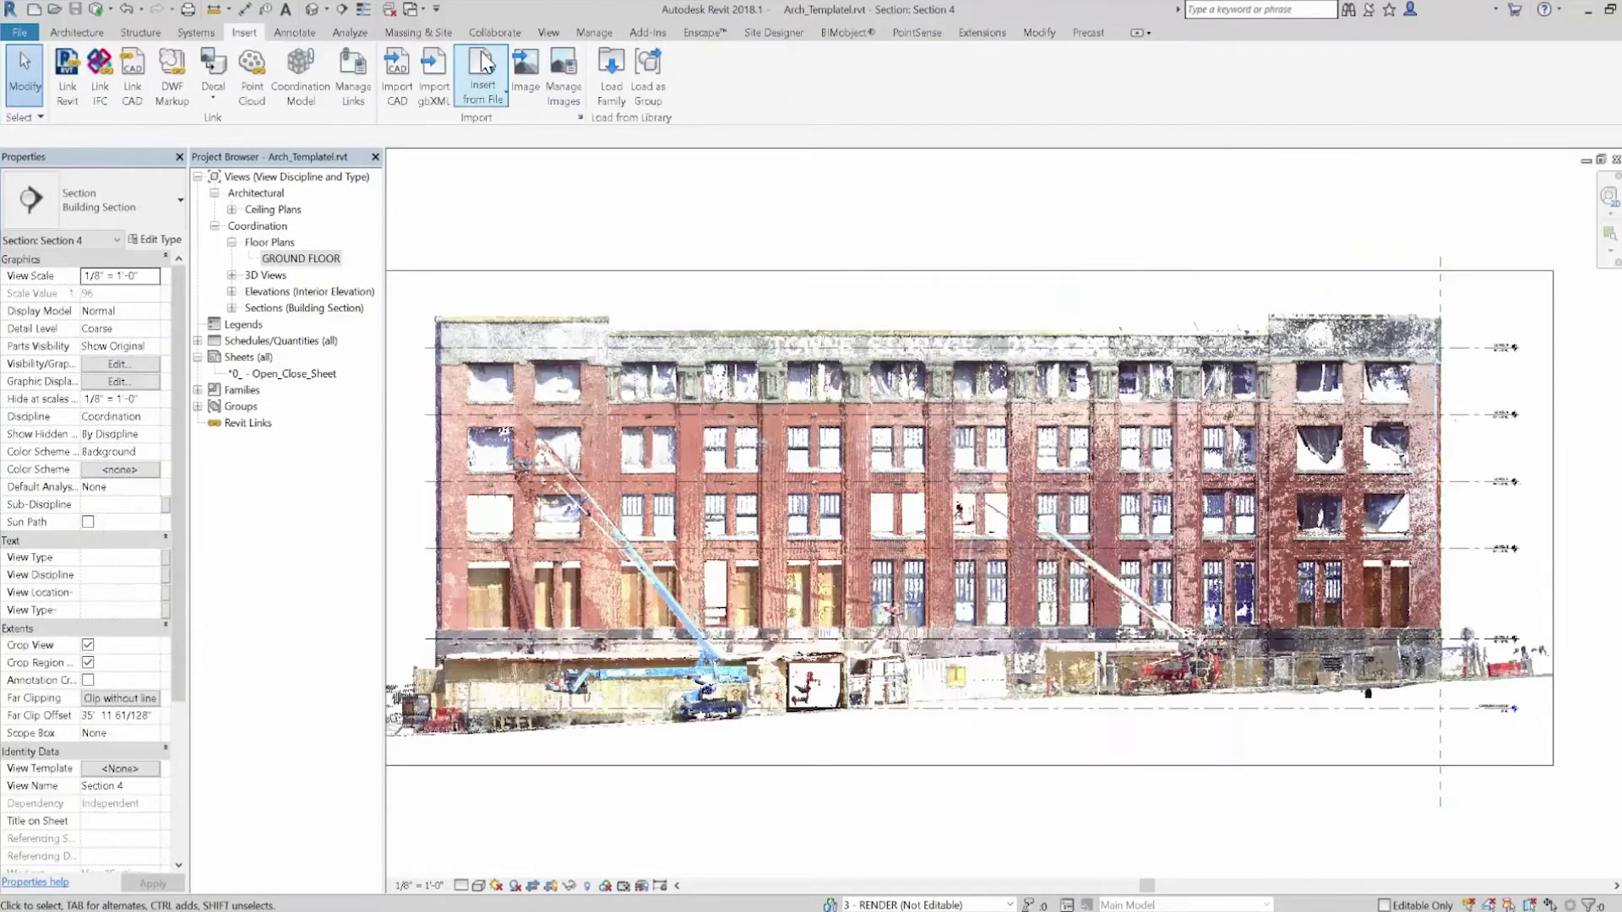
click(706, 105)
click(714, 134)
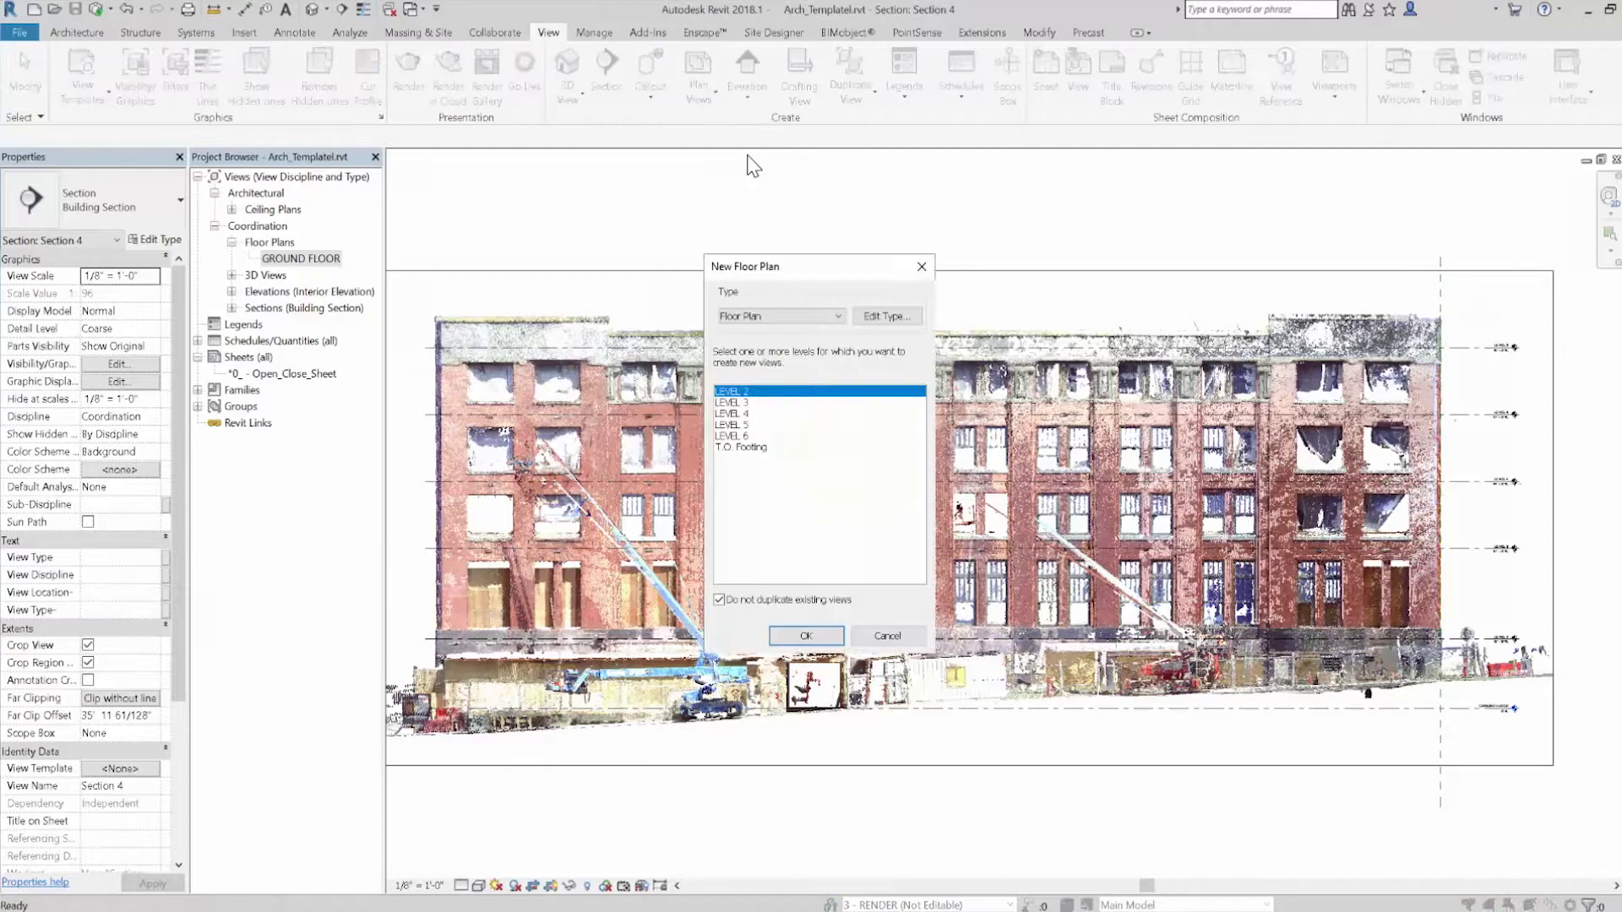
click(807, 644)
click(143, 803)
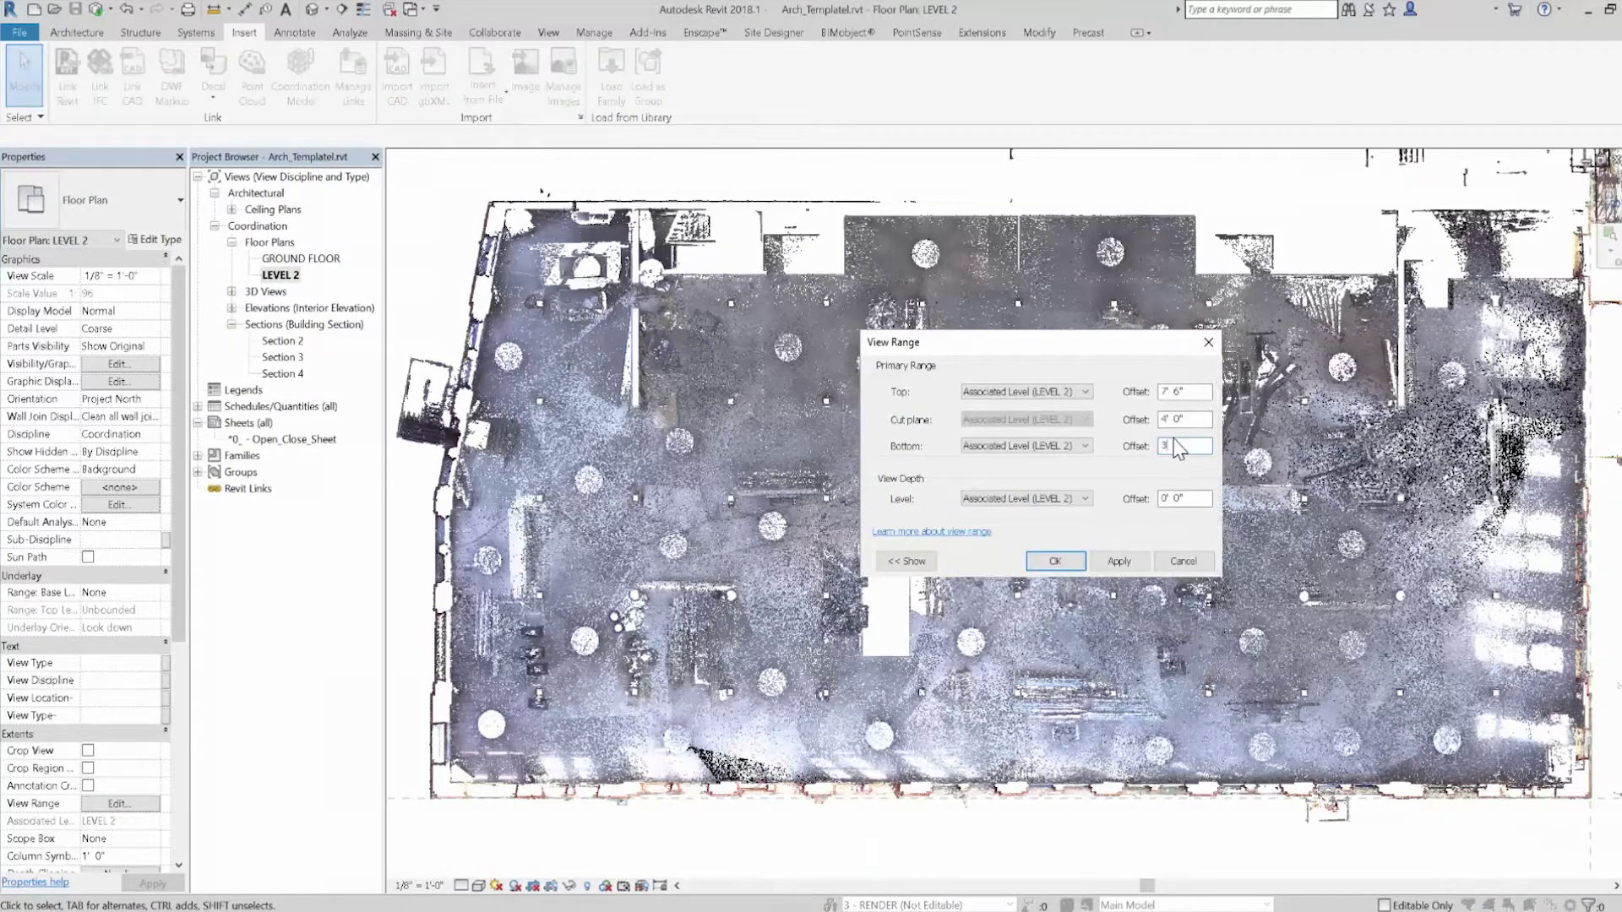
click(1119, 561)
click(1055, 561)
Set the interior point cloud's Color Mode to Single Color in Visibility/Graphics
click(118, 364)
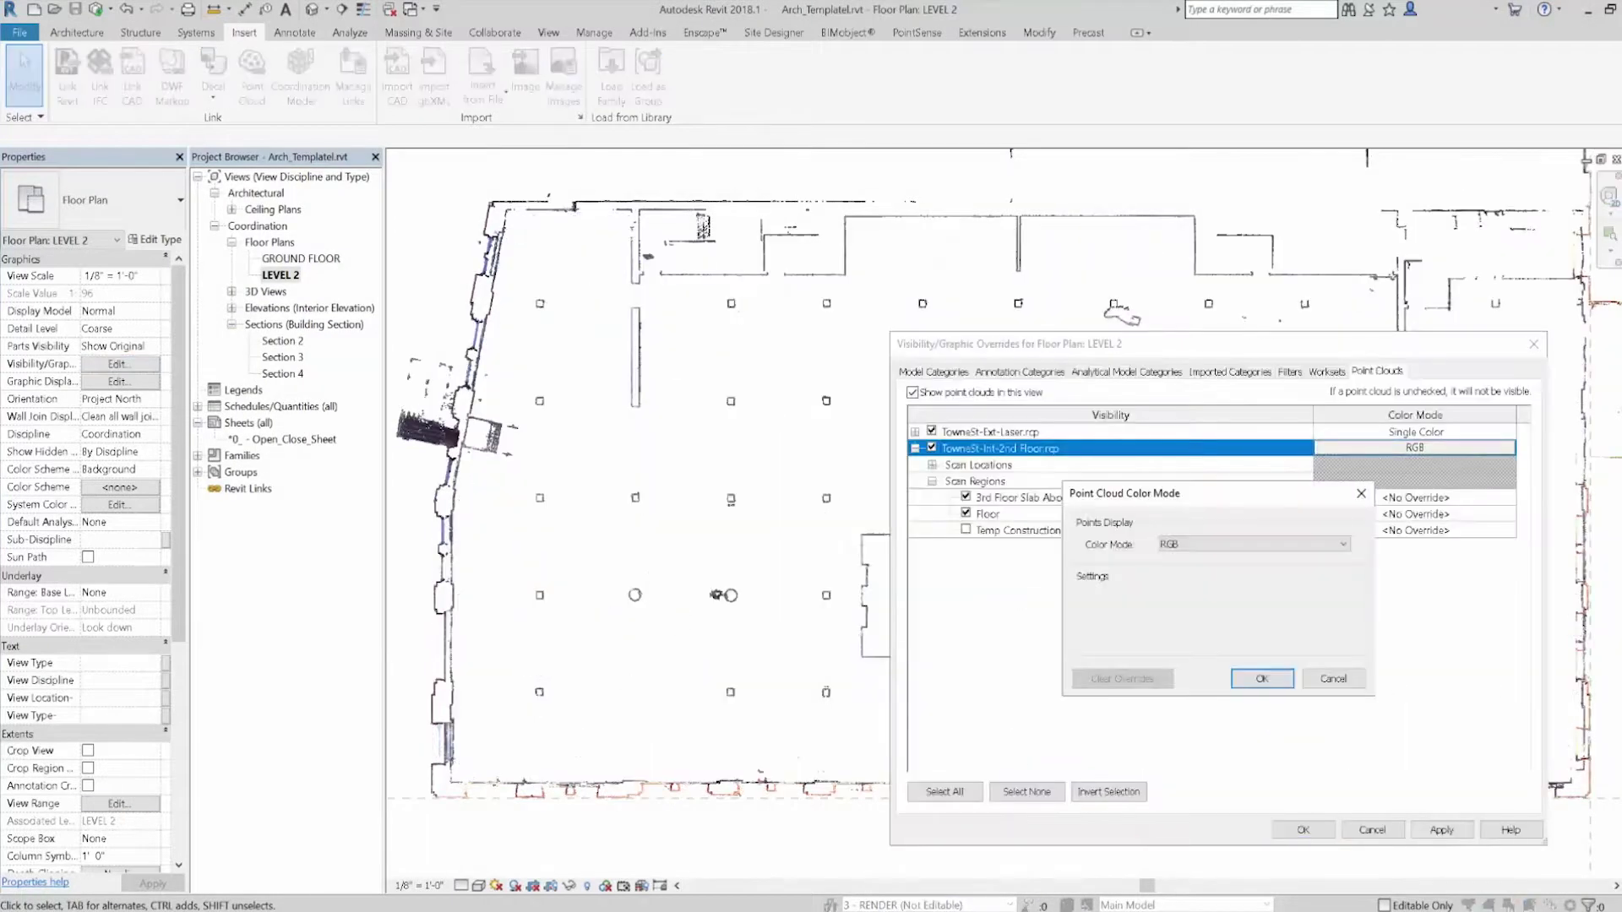
click(1240, 550)
click(1208, 564)
click(1240, 678)
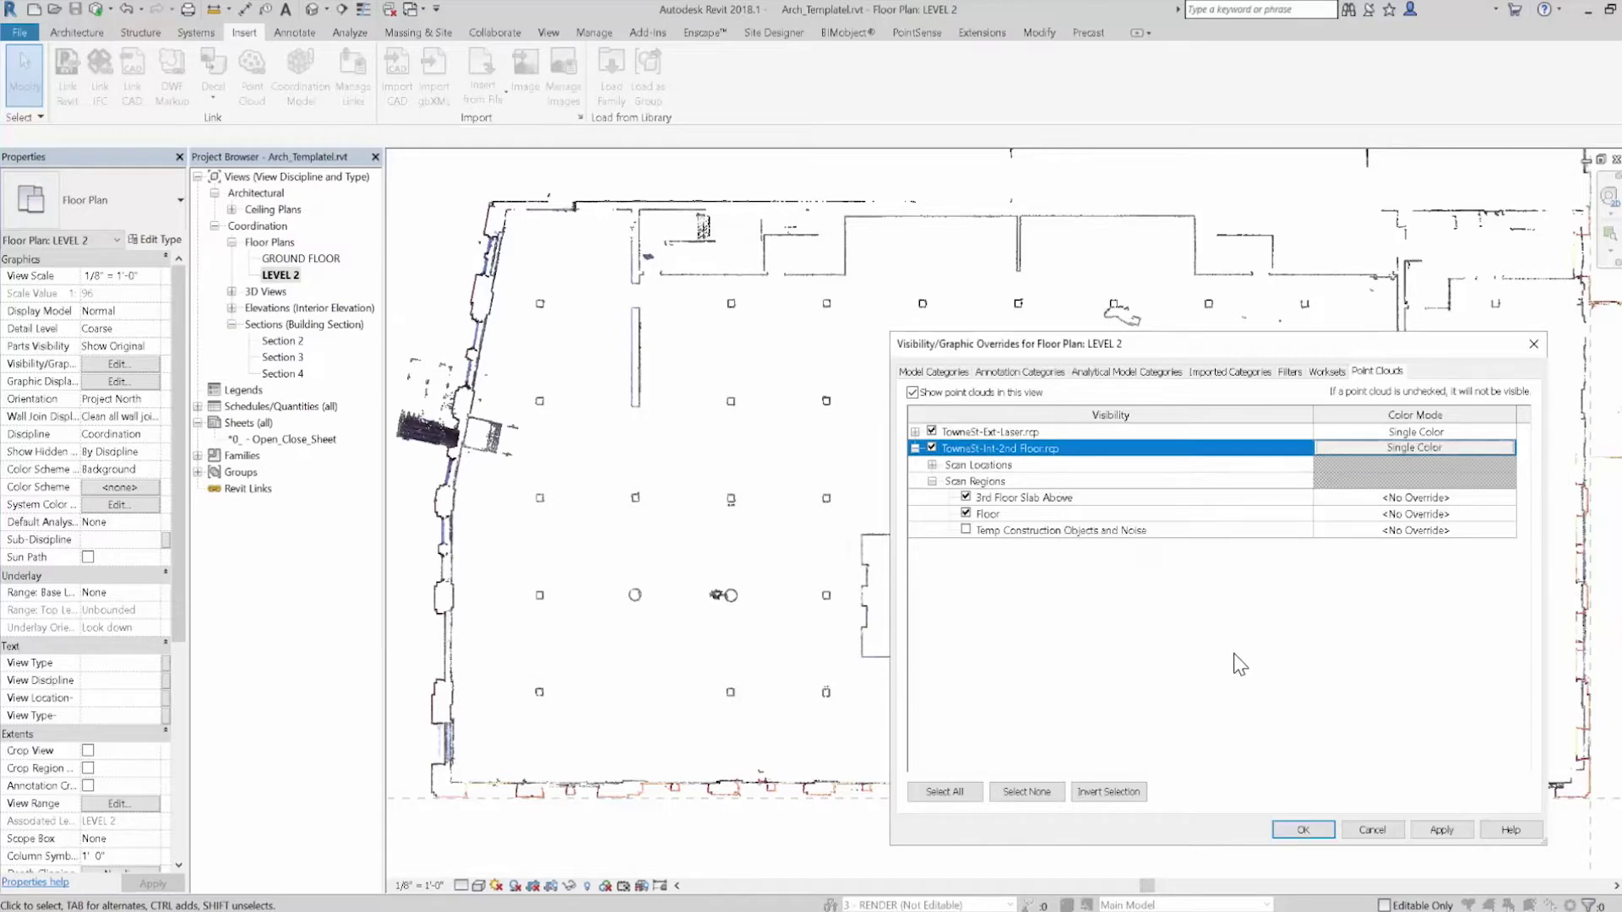
click(1442, 830)
click(1301, 830)
Trace 2'-4" Brick Exterior Red walls along the scan's left and top-left edges
scroll(845, 447, down, 1)
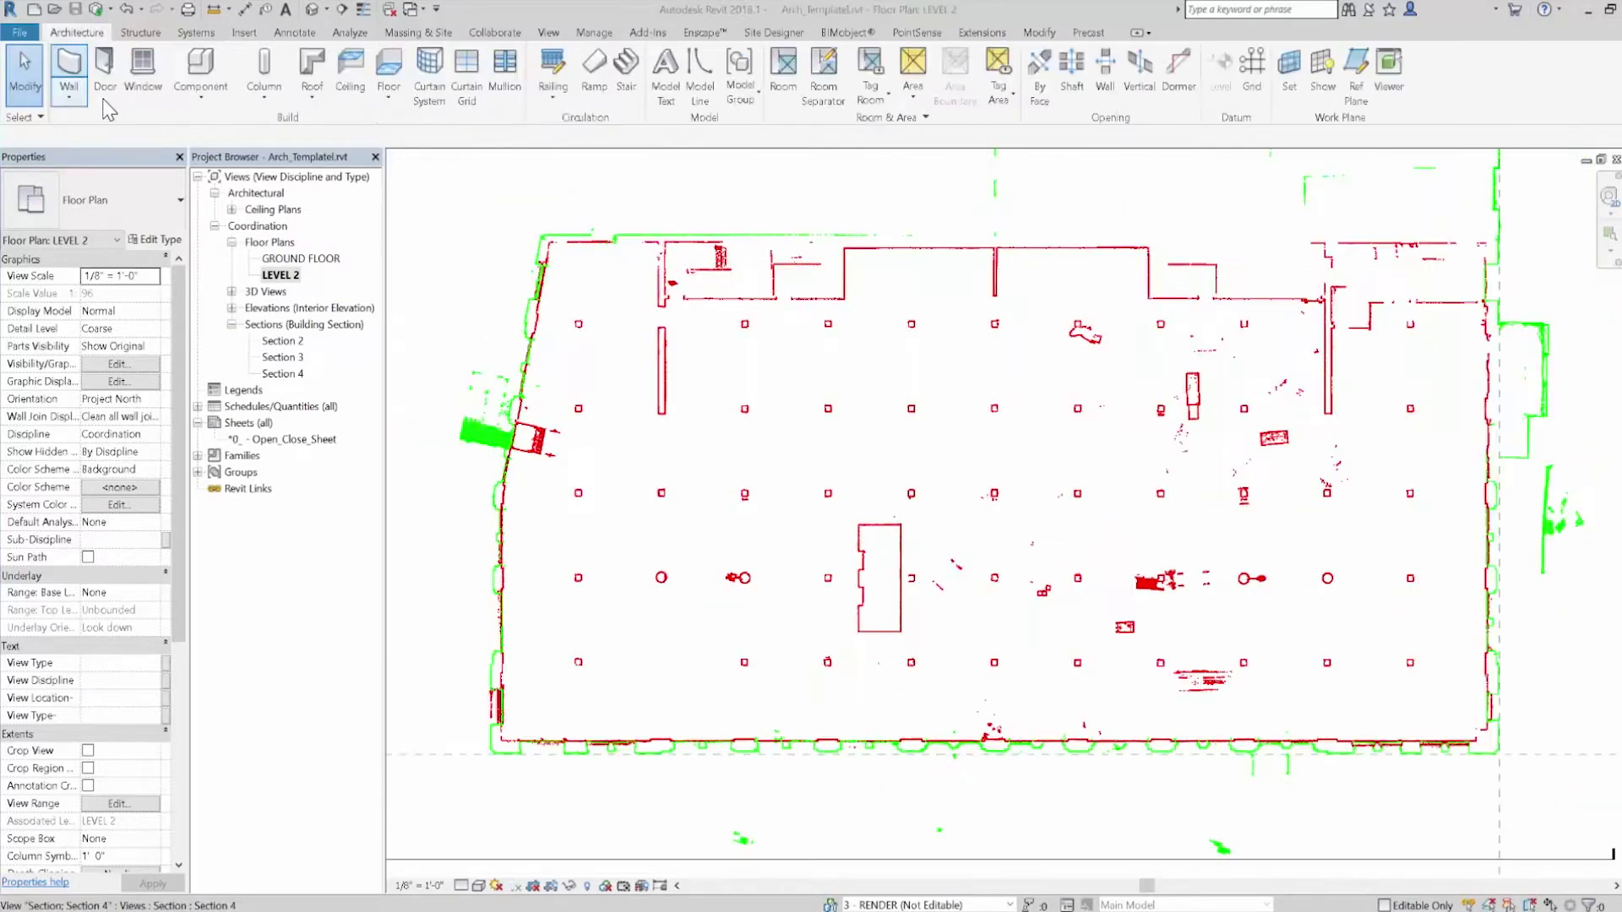
key(w)
key(a)
click(119, 200)
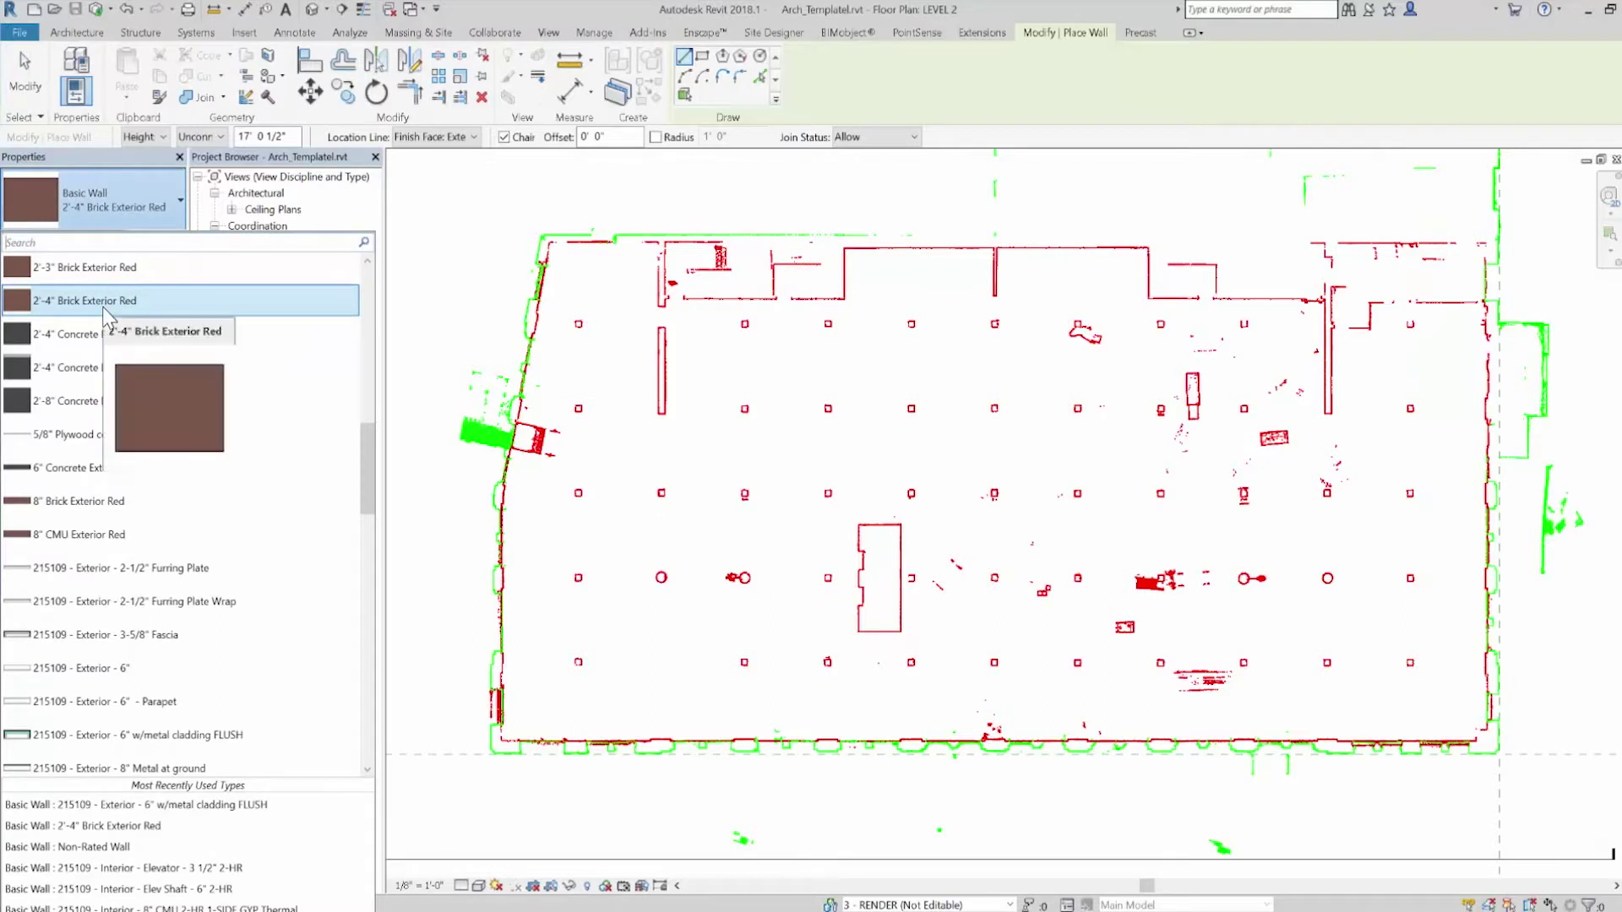
click(104, 309)
click(491, 750)
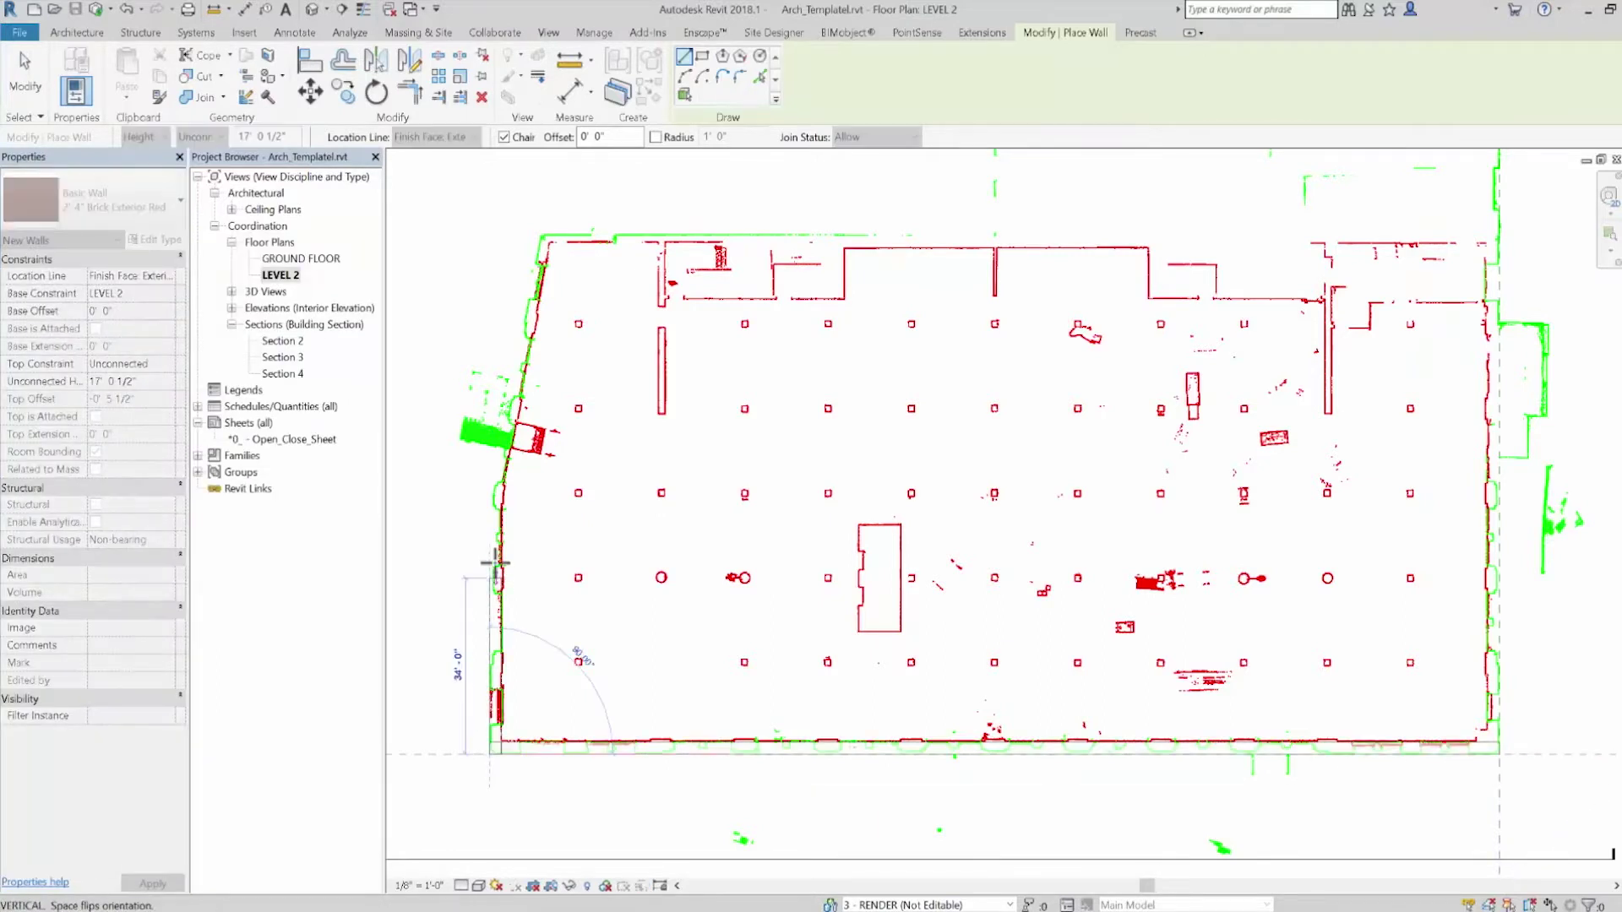
click(496, 491)
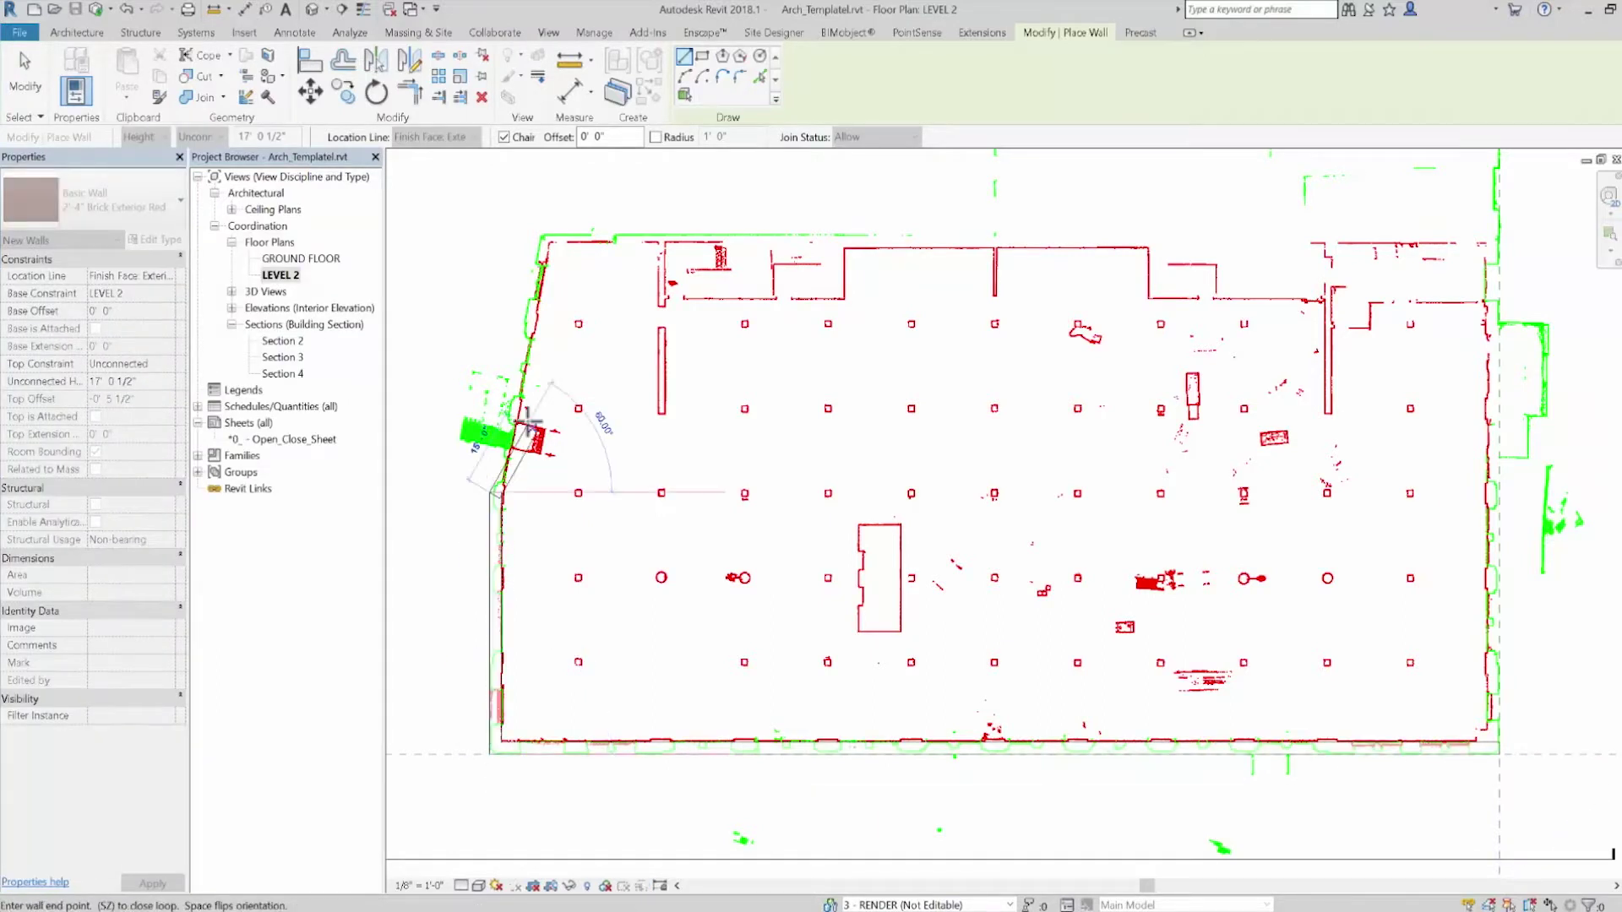
click(539, 234)
Place two Level 2 Triple windows in the bottom wall
key(w)
key(n)
click(119, 200)
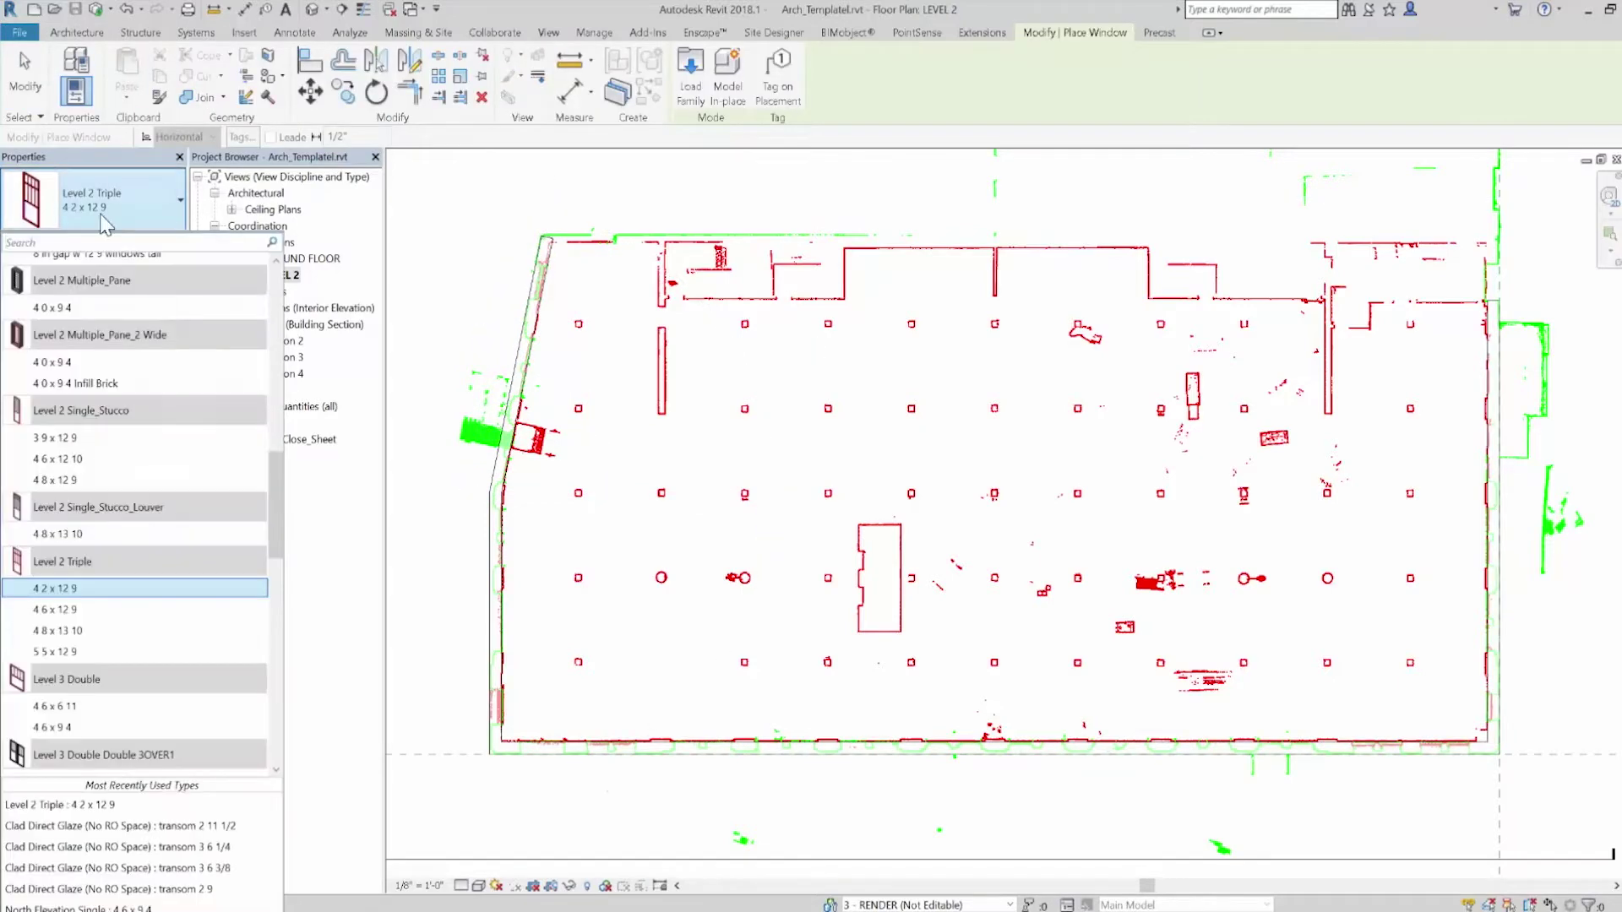
click(1411, 749)
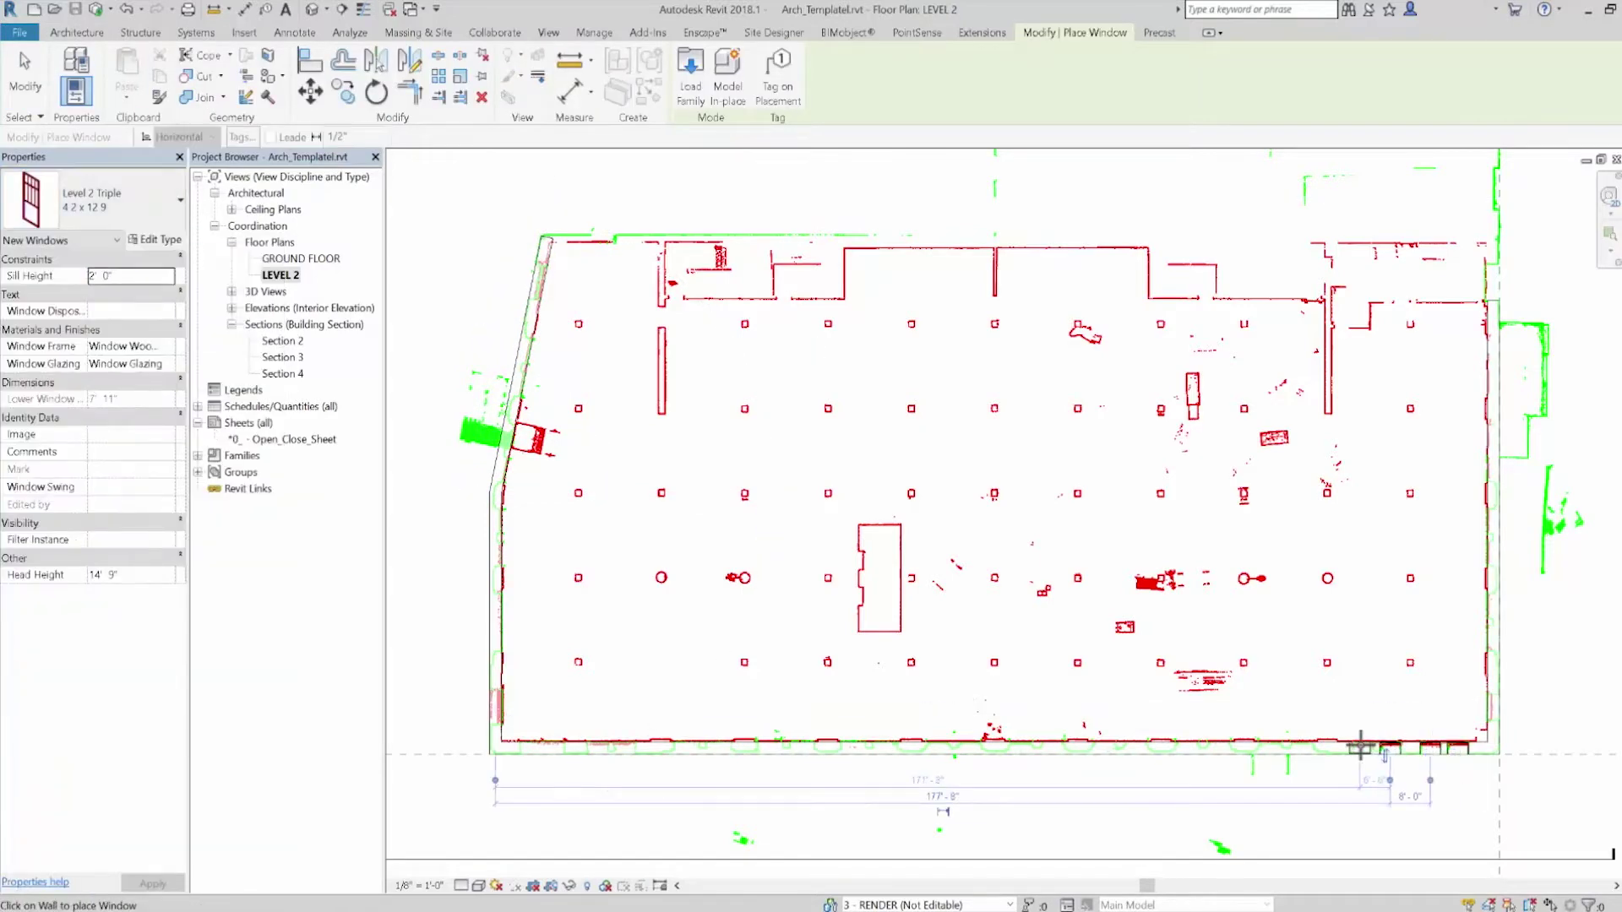
click(1219, 749)
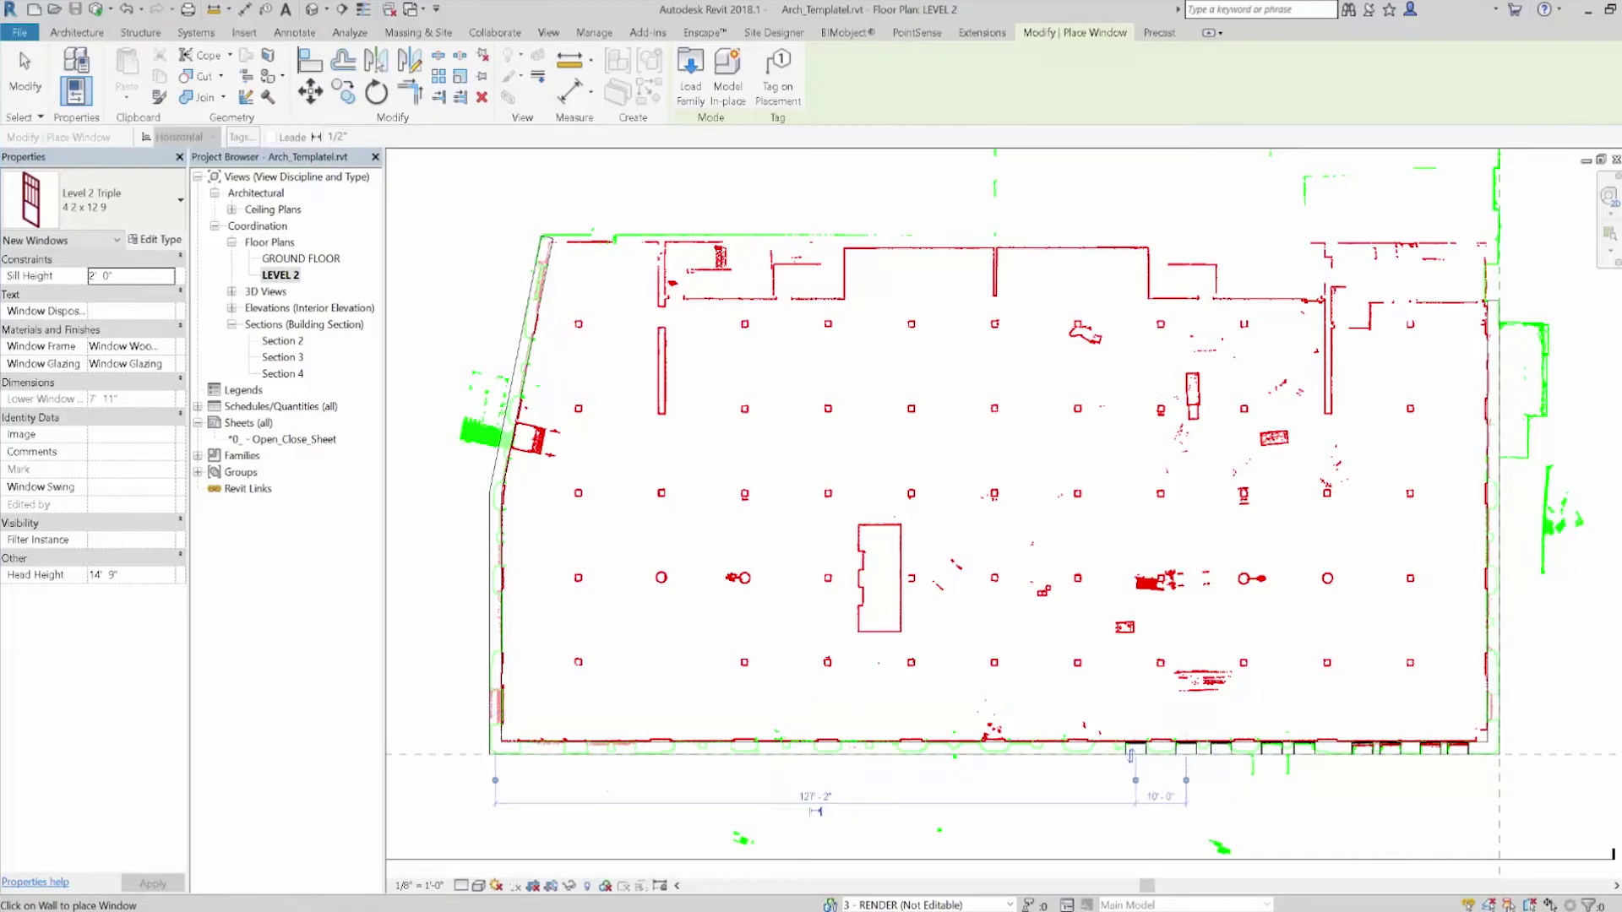
key(Escape)
scroll(1131, 754, down, 1)
click(994, 735)
In Section 4, paste the twelve windows aligned to the upper levels
right_click(1067, 319)
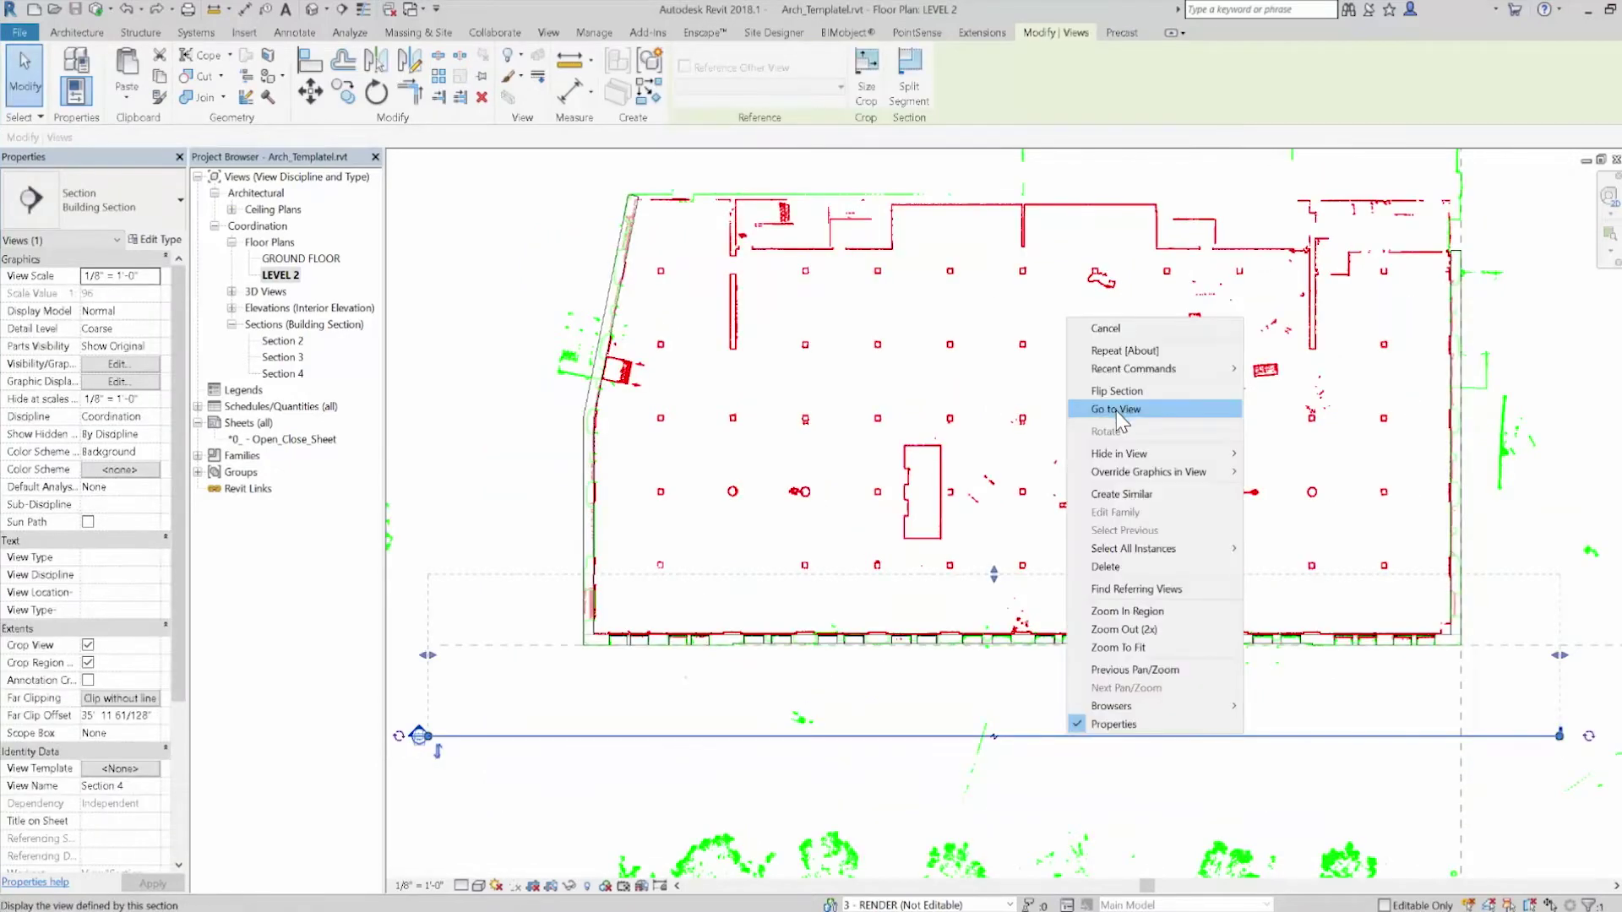
click(1117, 410)
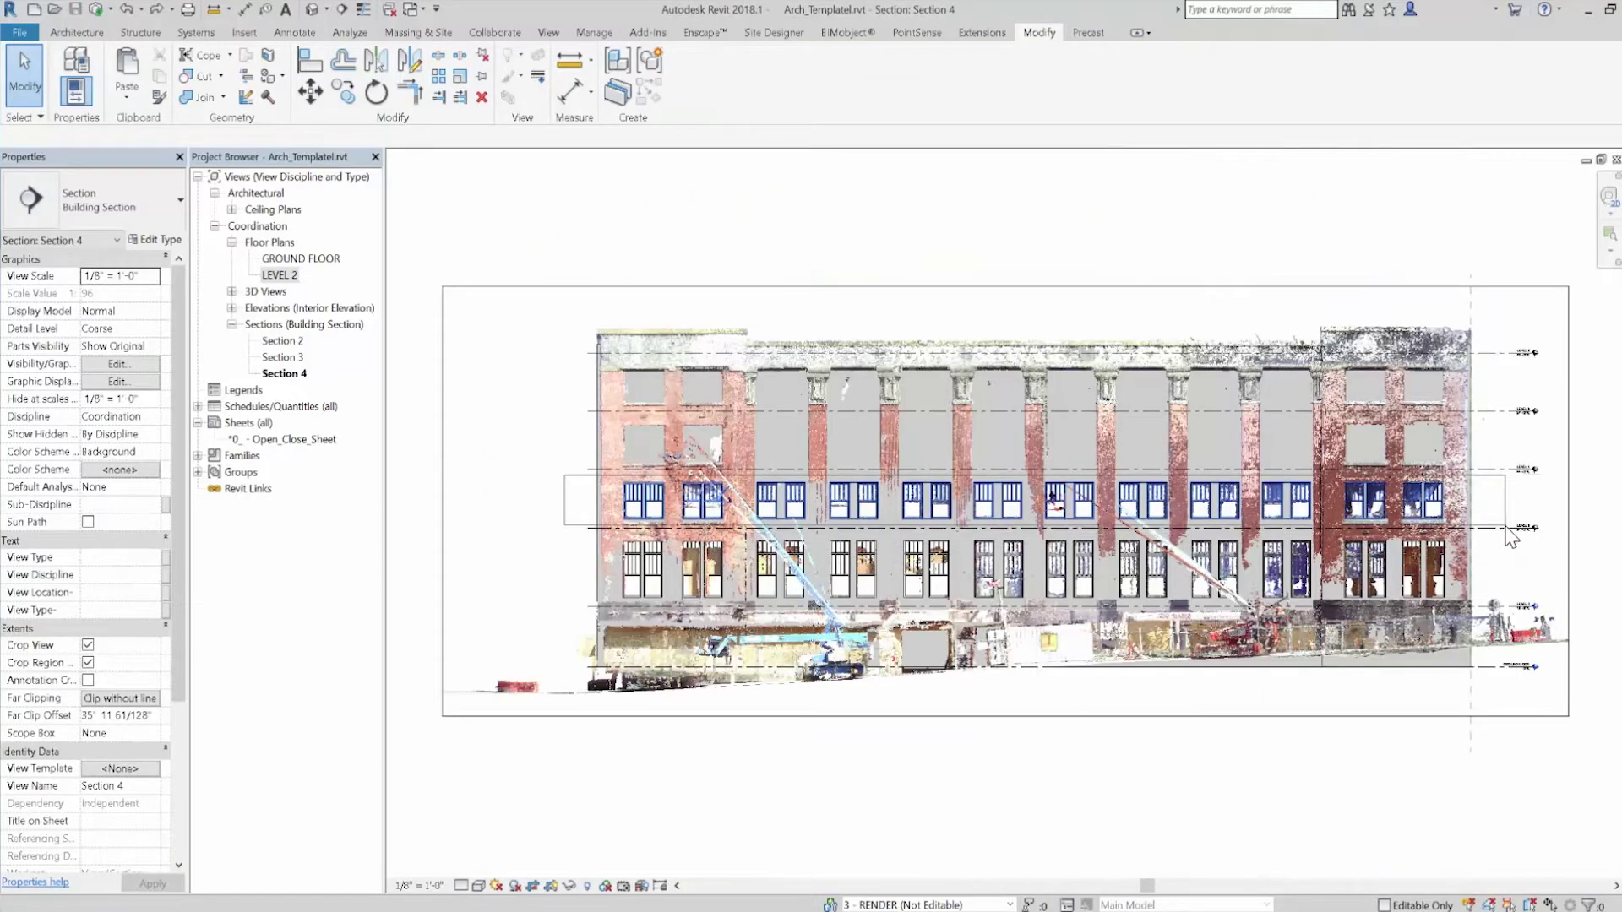
drag(1505, 527, 1505, 526)
click(136, 96)
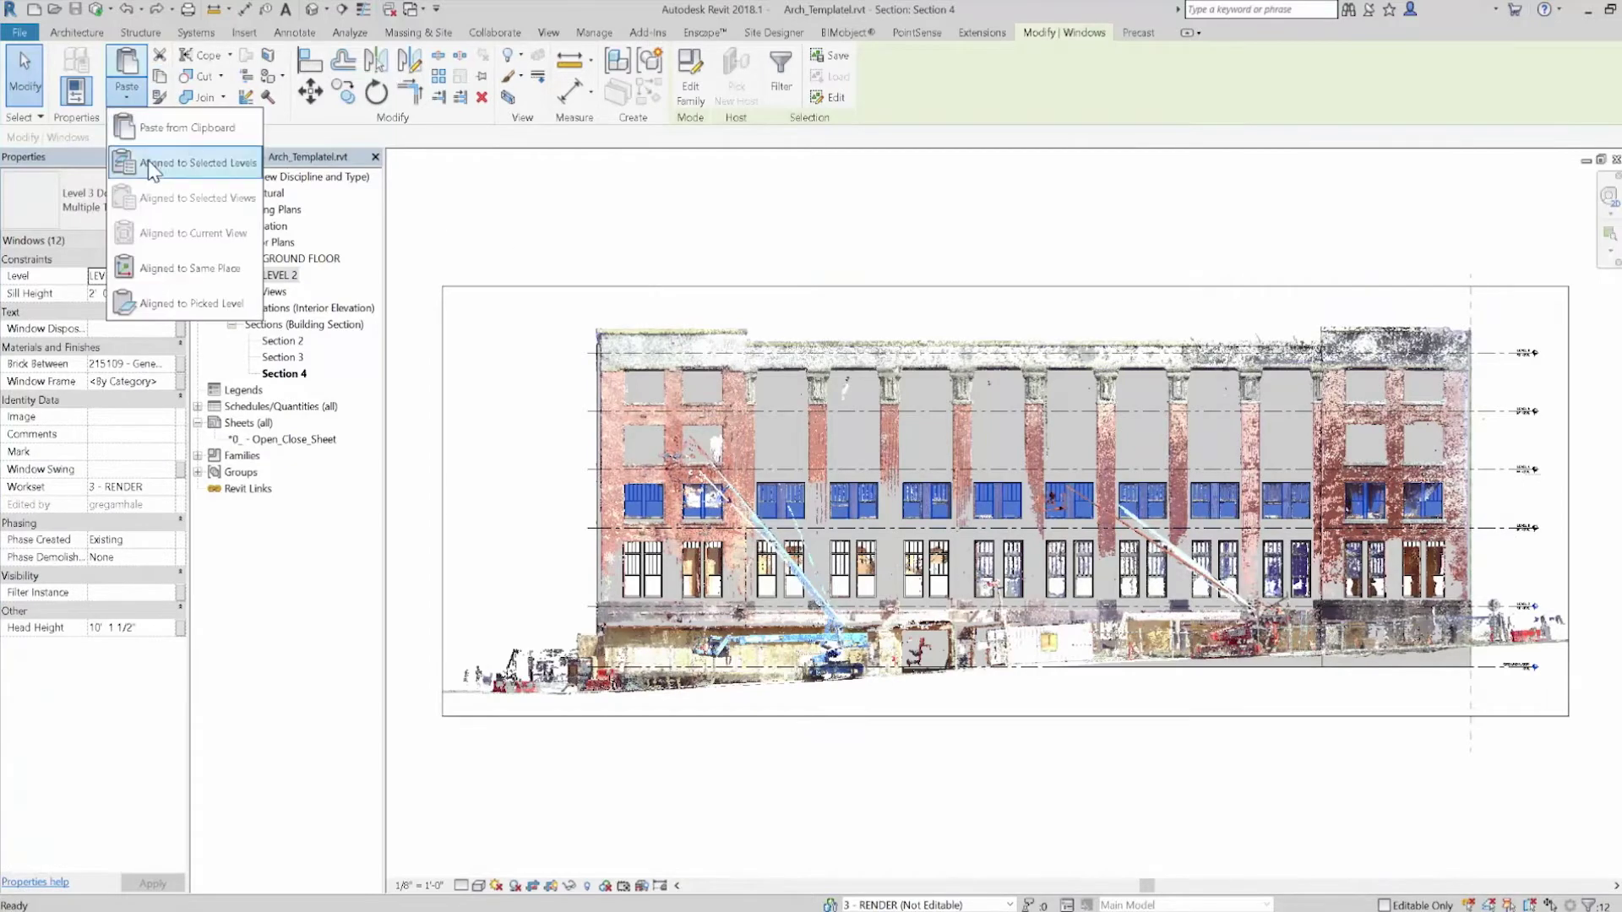
click(199, 162)
click(760, 384)
ctrl+click(760, 402)
key(Return)
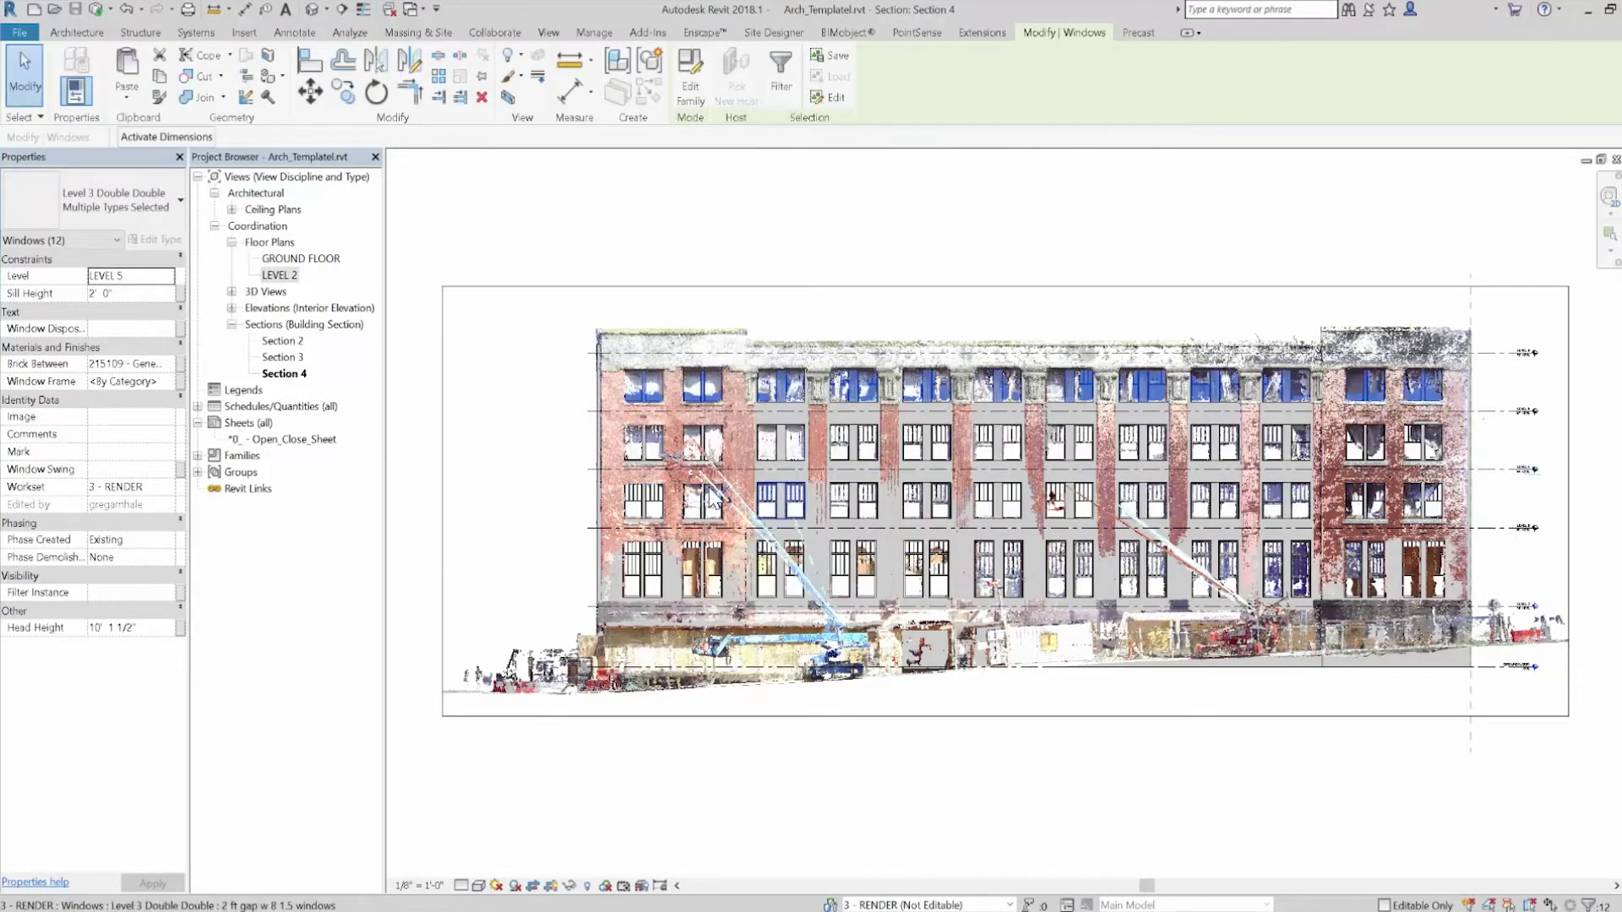
click(787, 711)
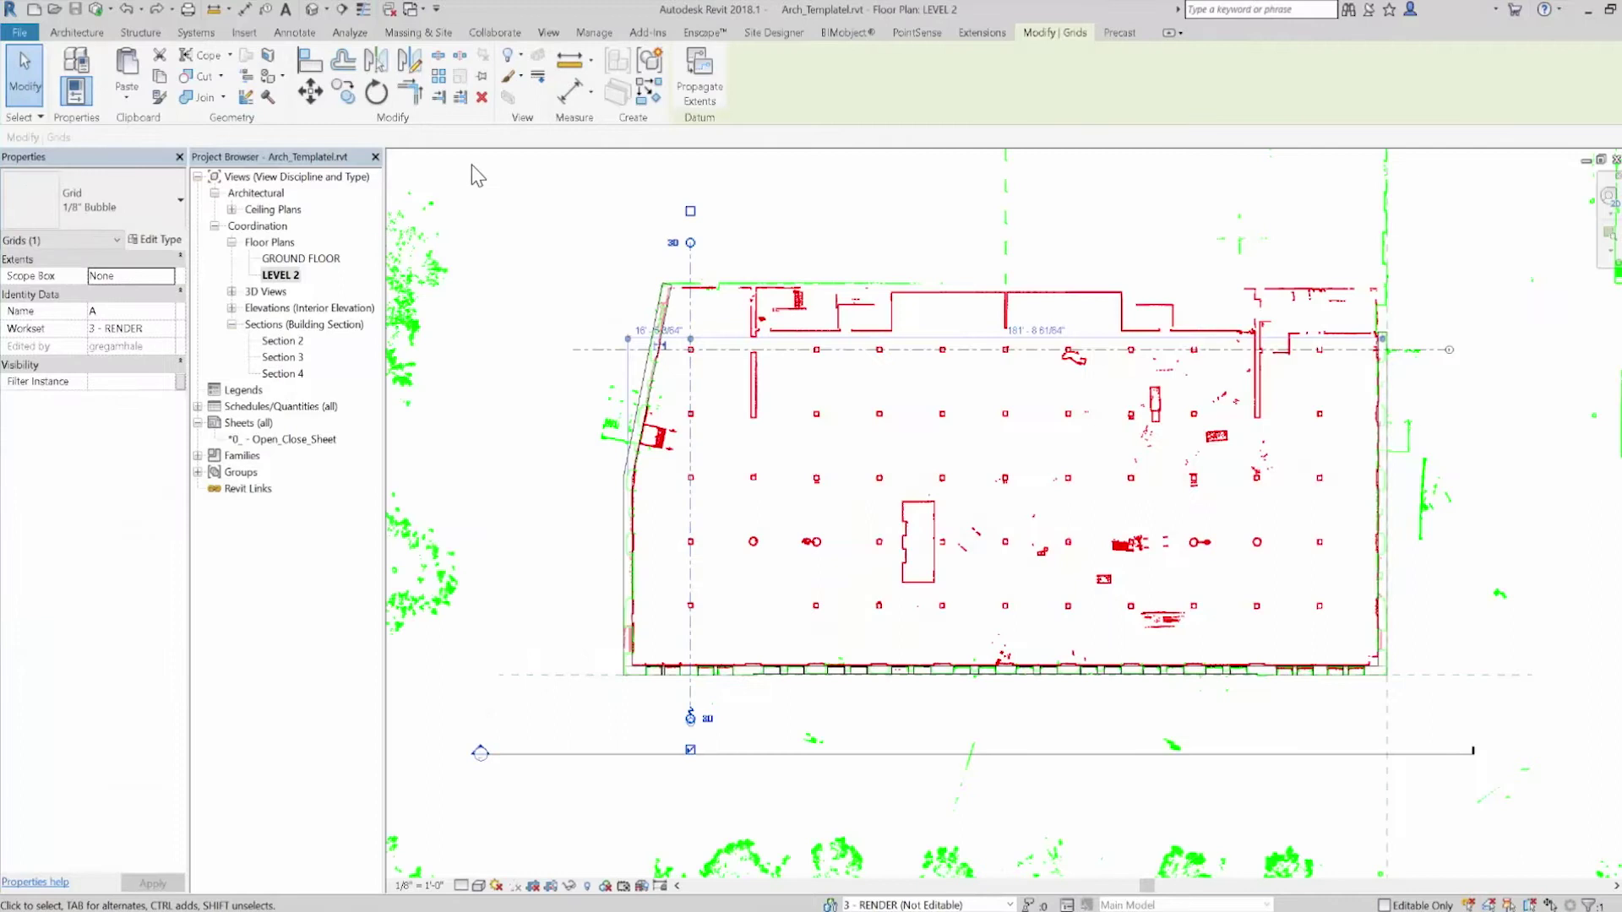
Array grid A into eleven grids and copy the horizontal grid
click(437, 85)
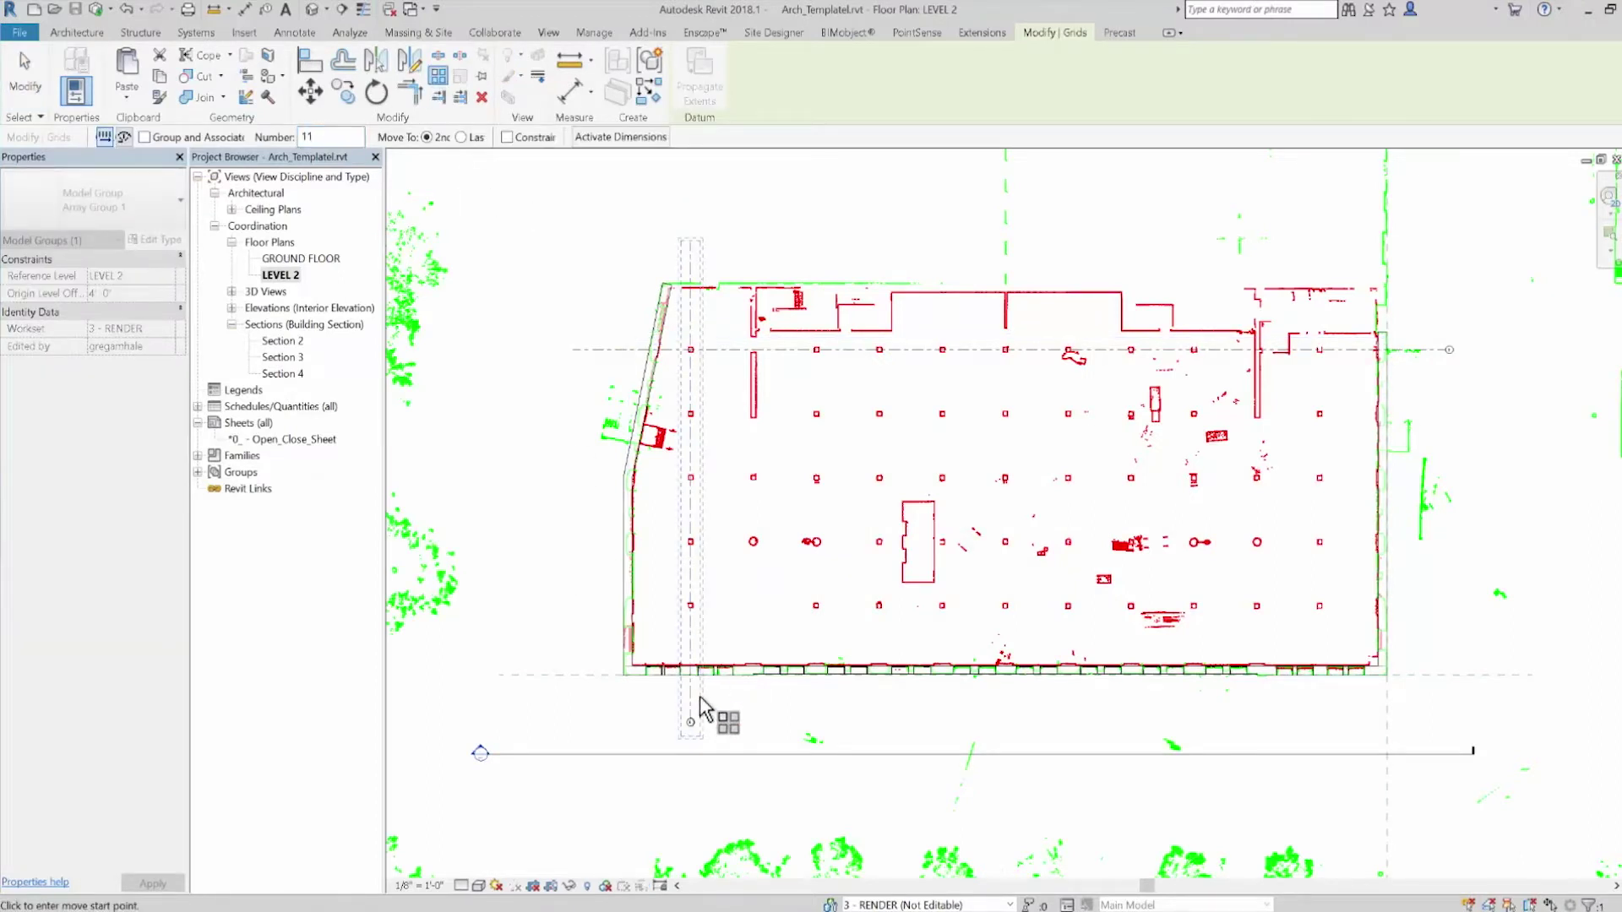
click(692, 710)
click(741, 704)
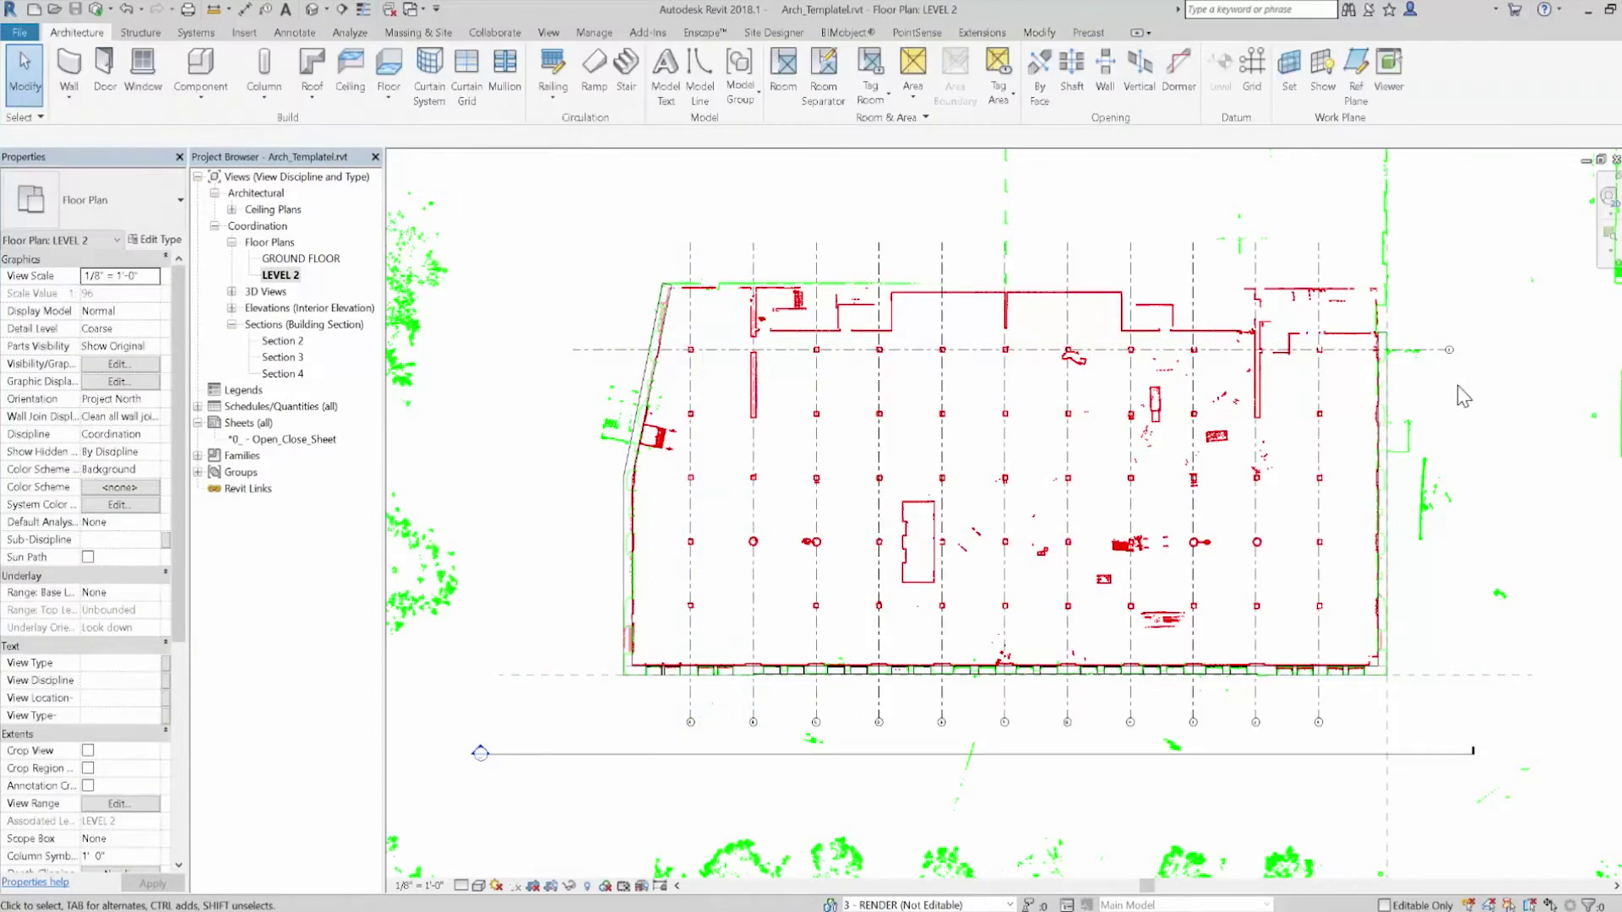
click(1047, 349)
click(342, 91)
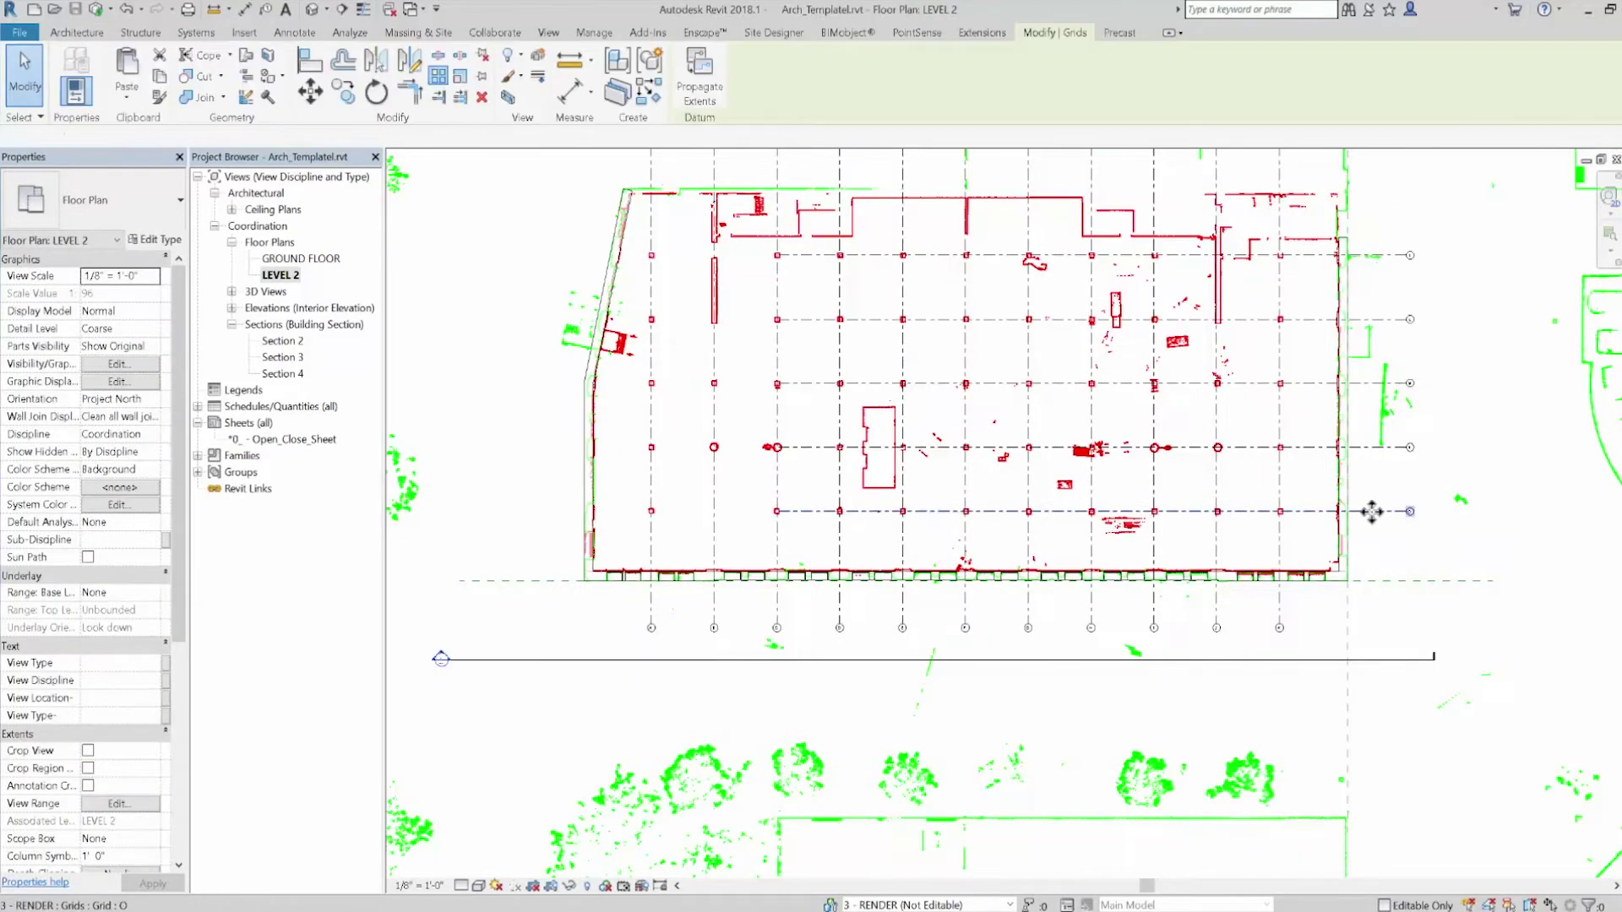
click(778, 511)
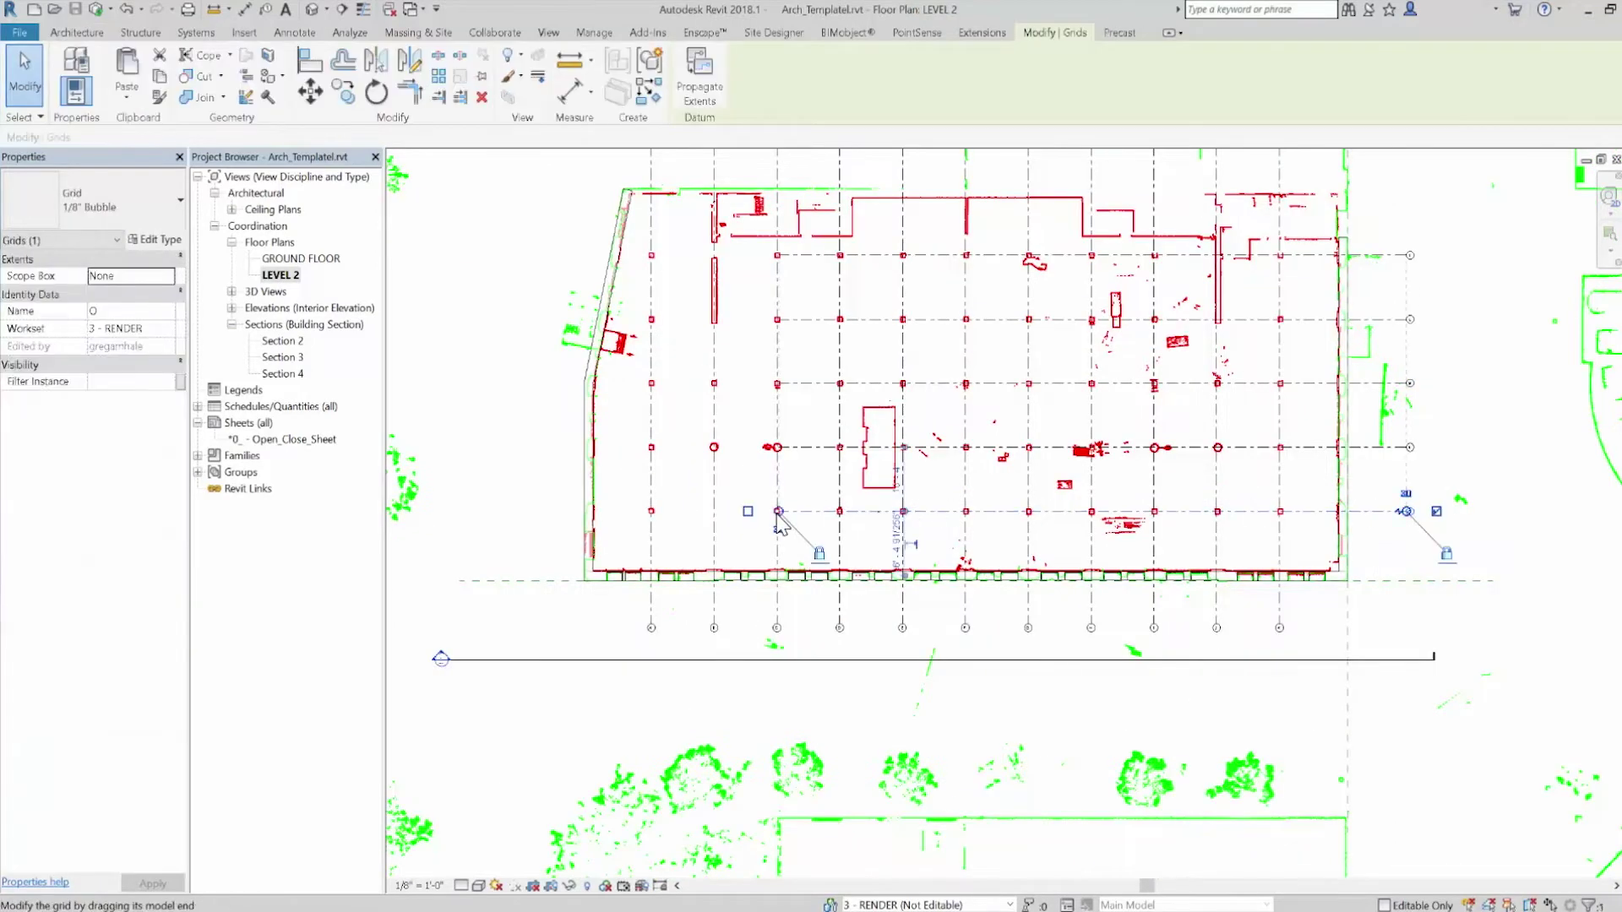
Place Wood Column Second Floor 15 x 15 columns at all grid intersections
key(c)
key(l)
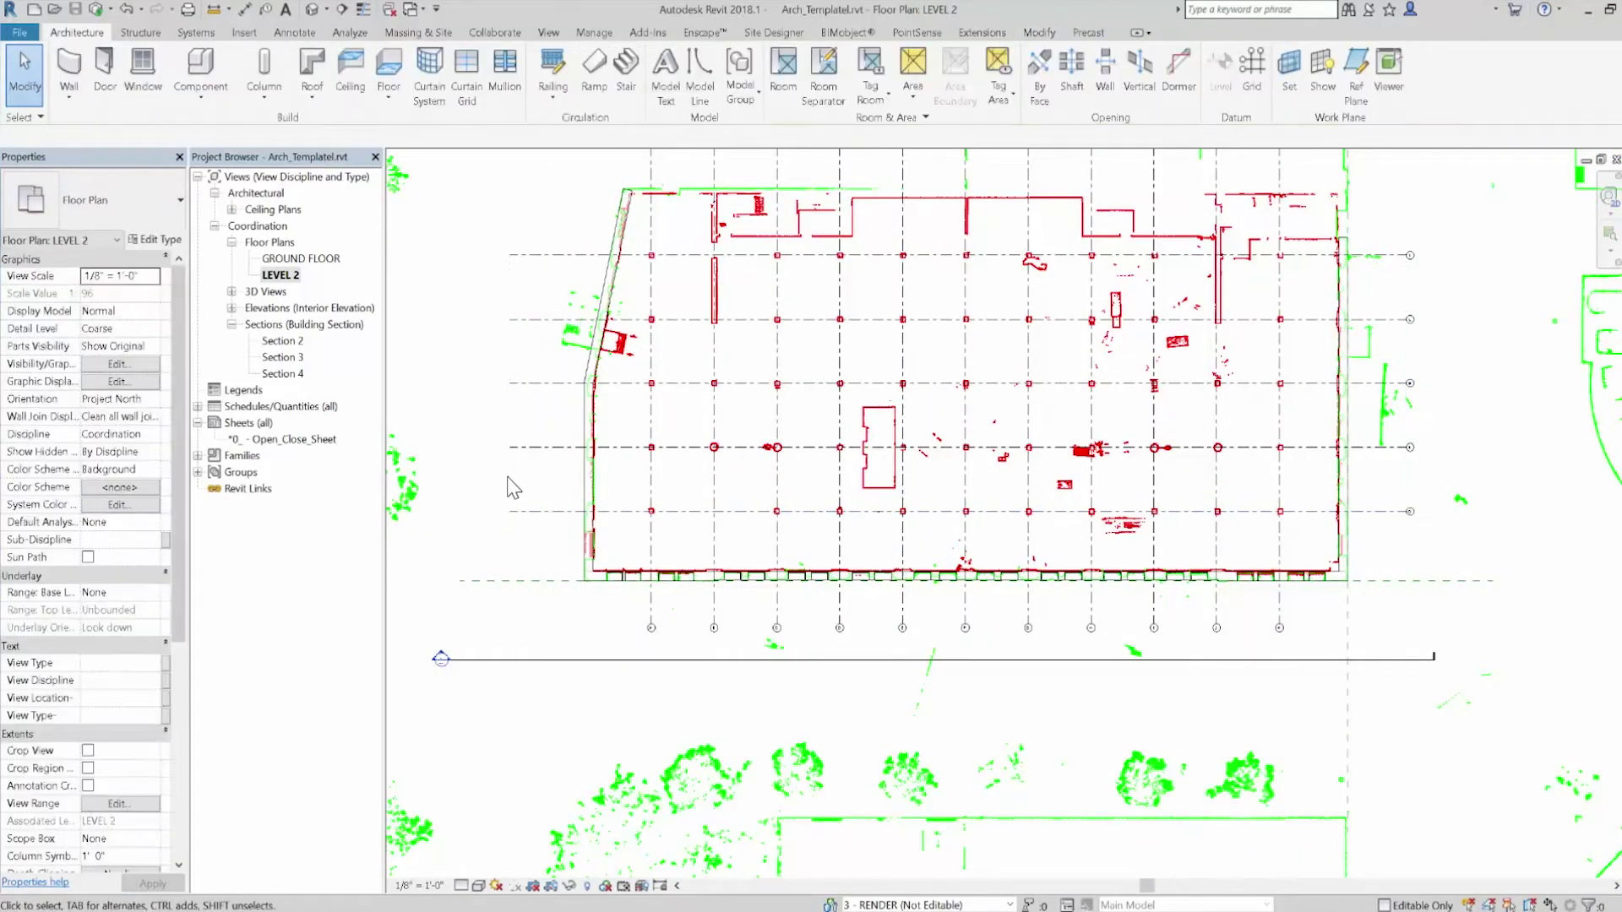
click(105, 221)
click(813, 85)
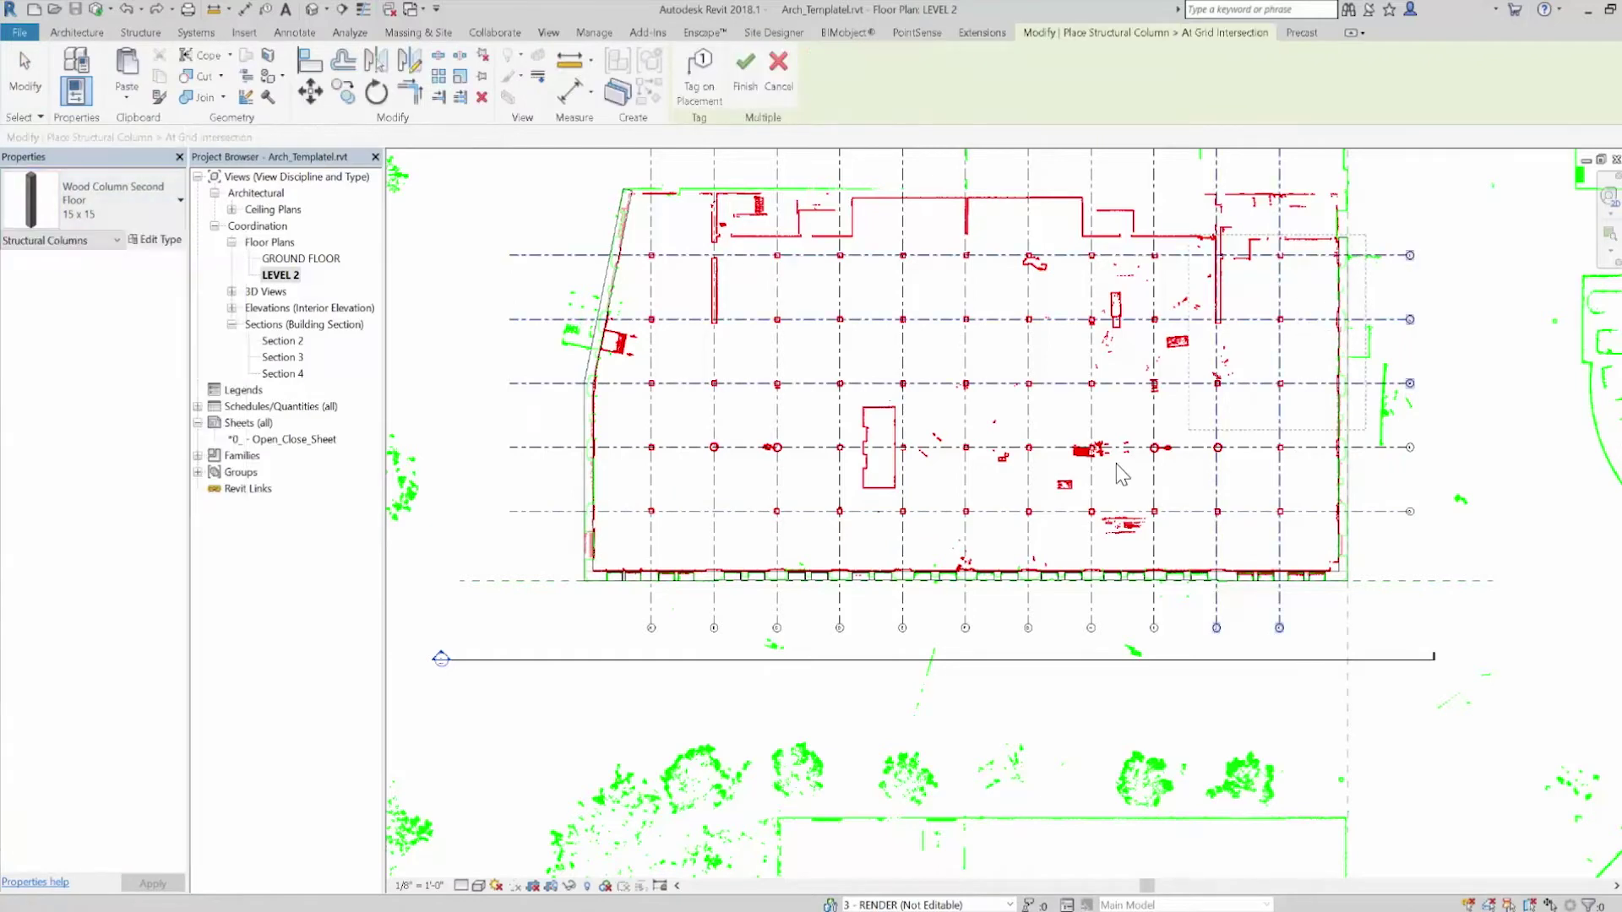
drag(1364, 234, 602, 560)
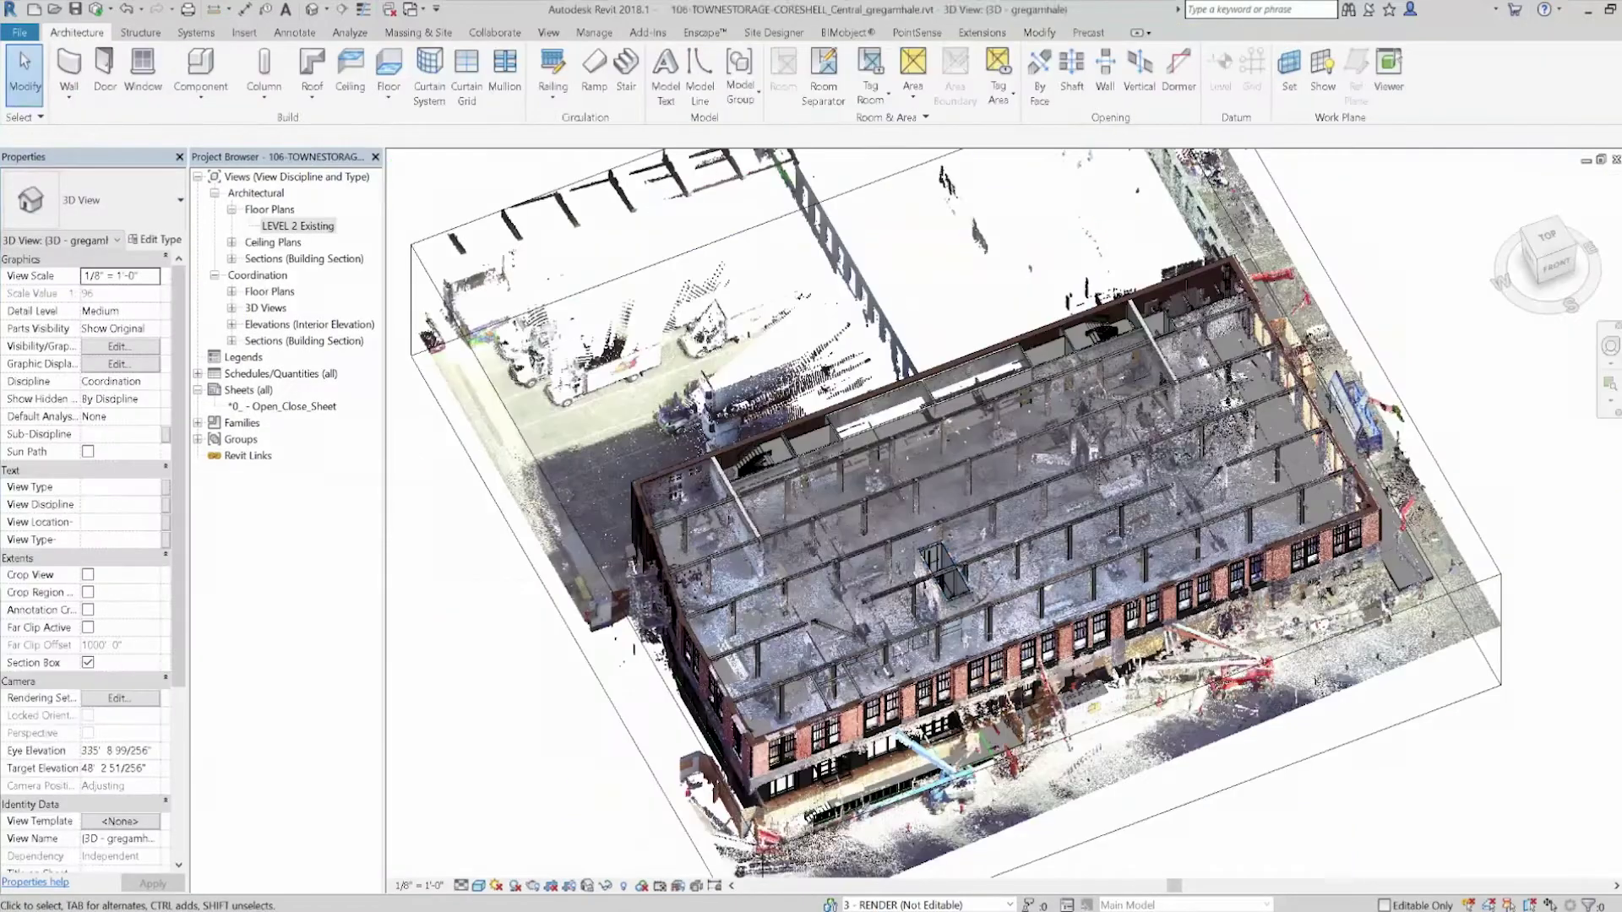
Orbit the 3D section box view and export it as TowneStorage.nwc
click(610, 681)
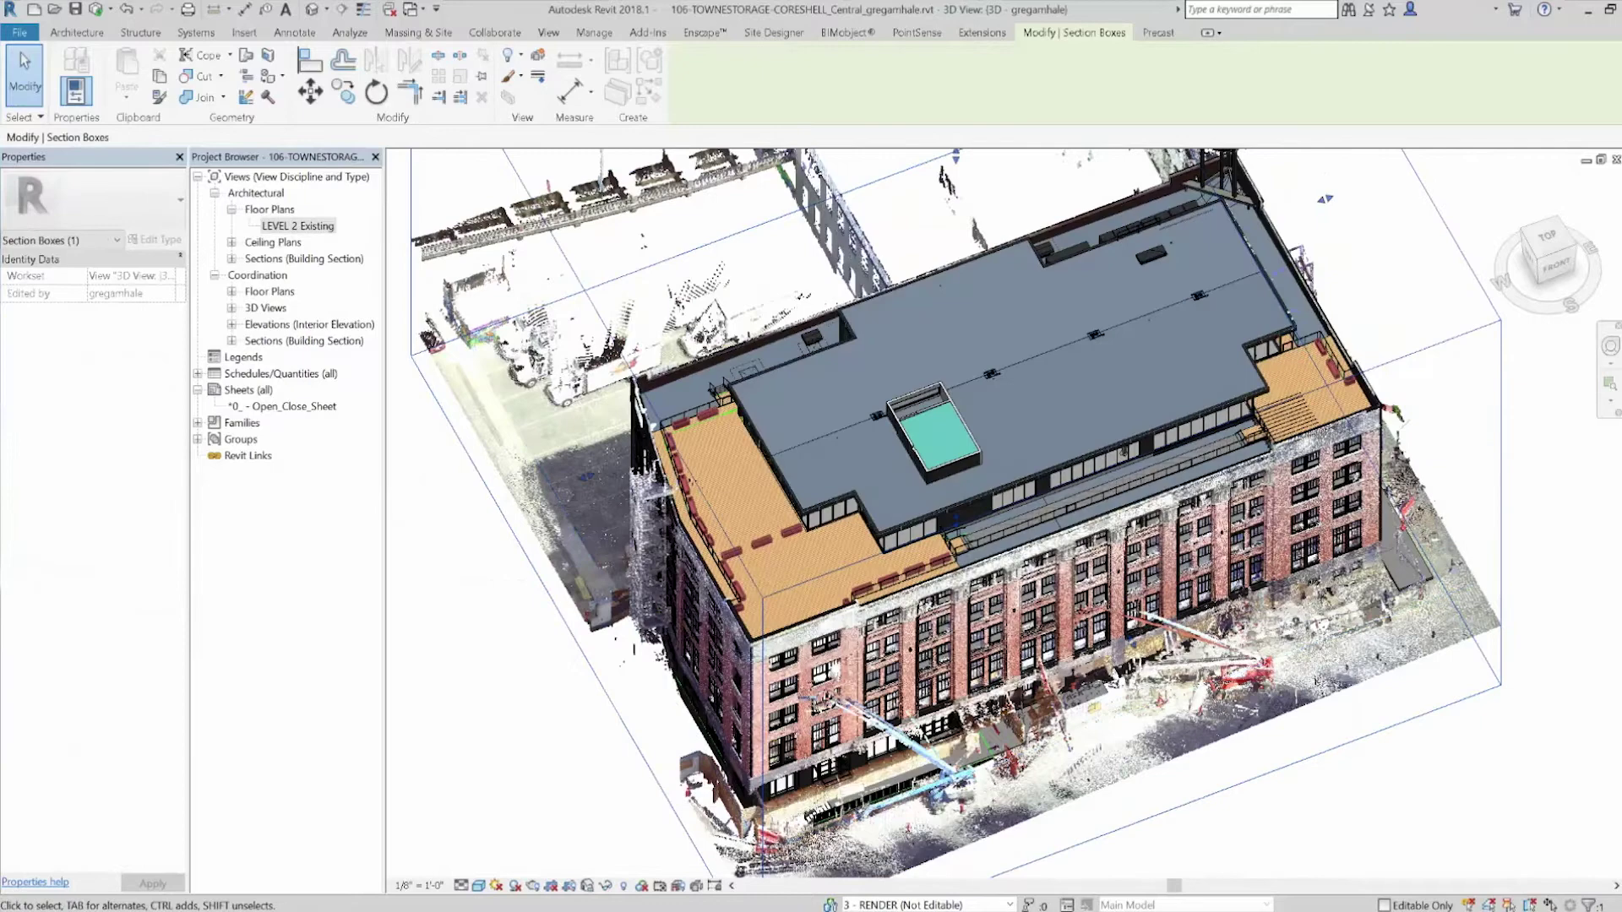
shift+middle_drag(610, 681, 652, 688)
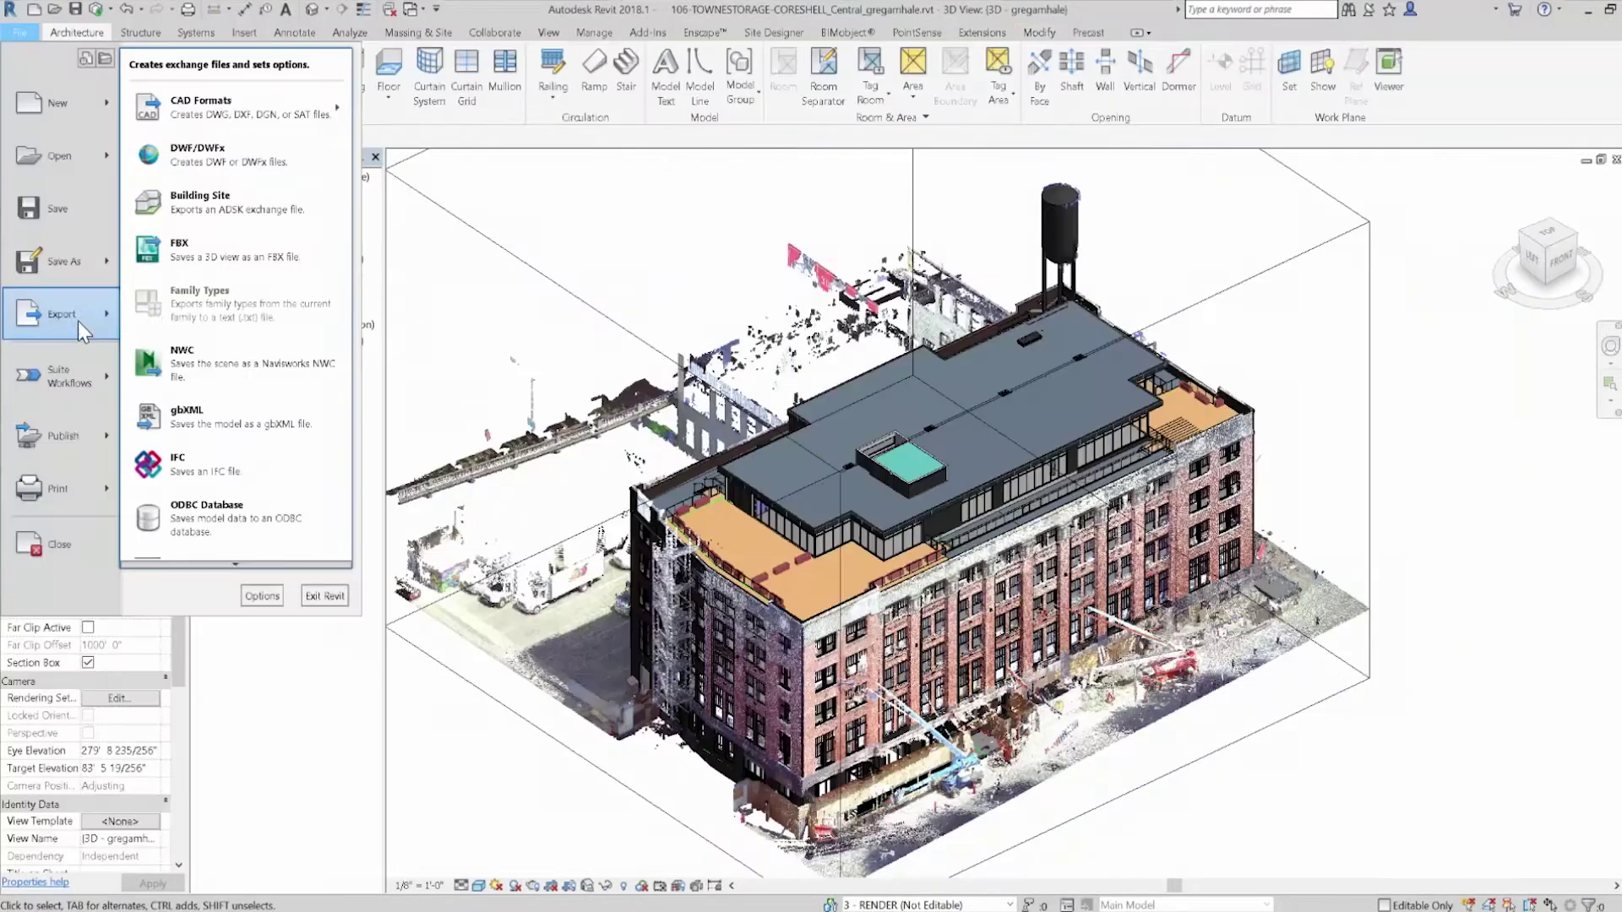
click(210, 365)
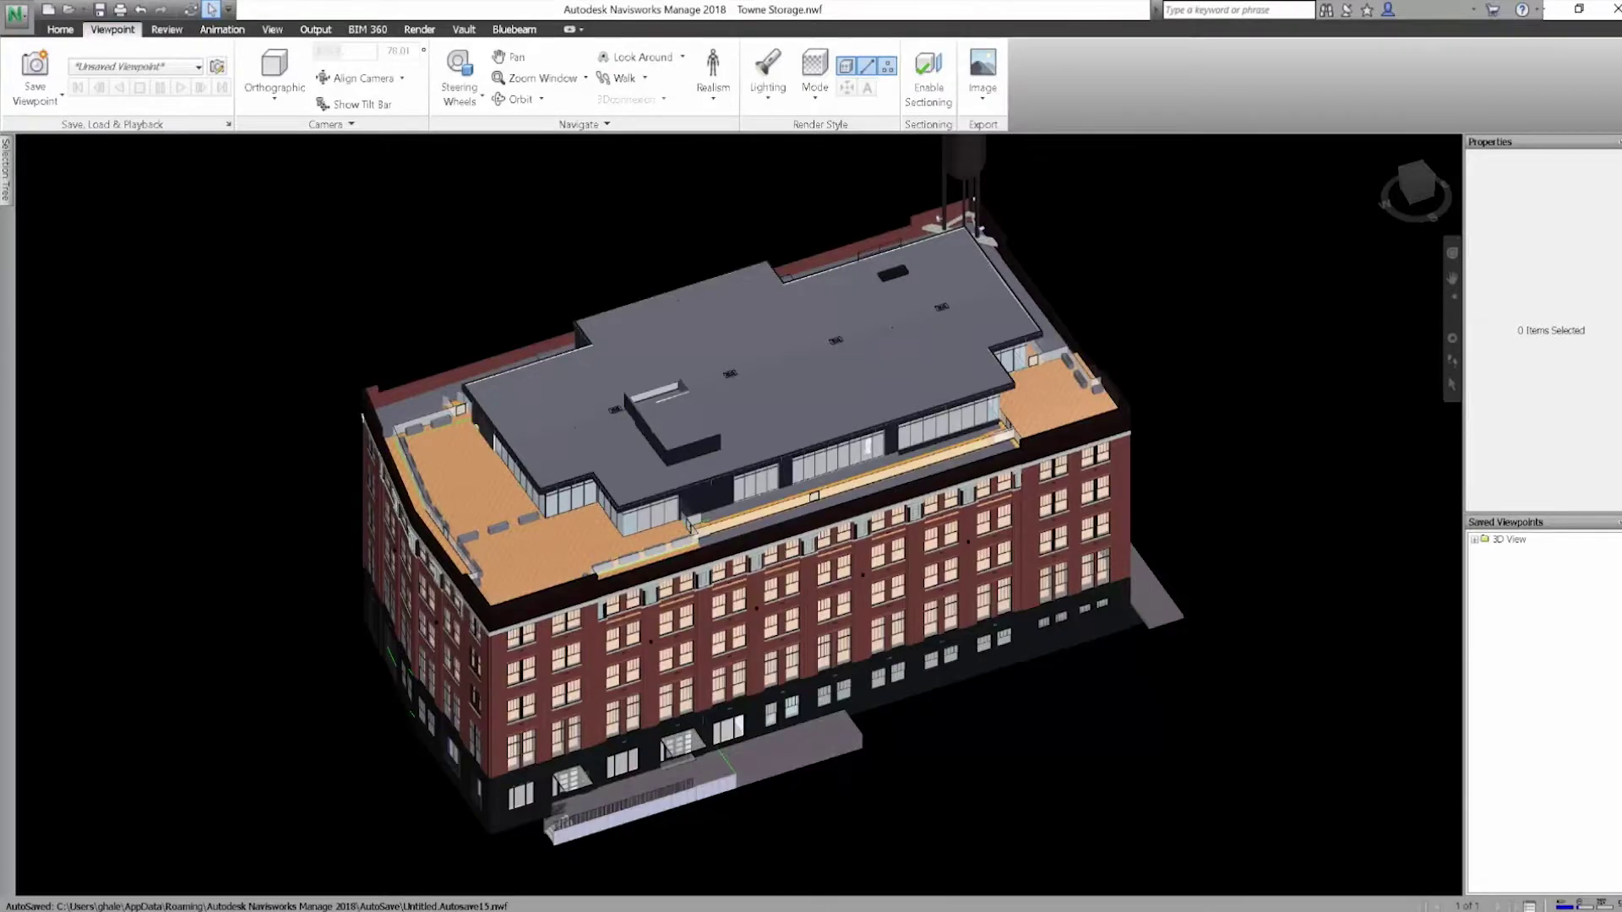
Unhide the hidden point cloud scans in the Selection Tree so they appear around the model
click(6, 177)
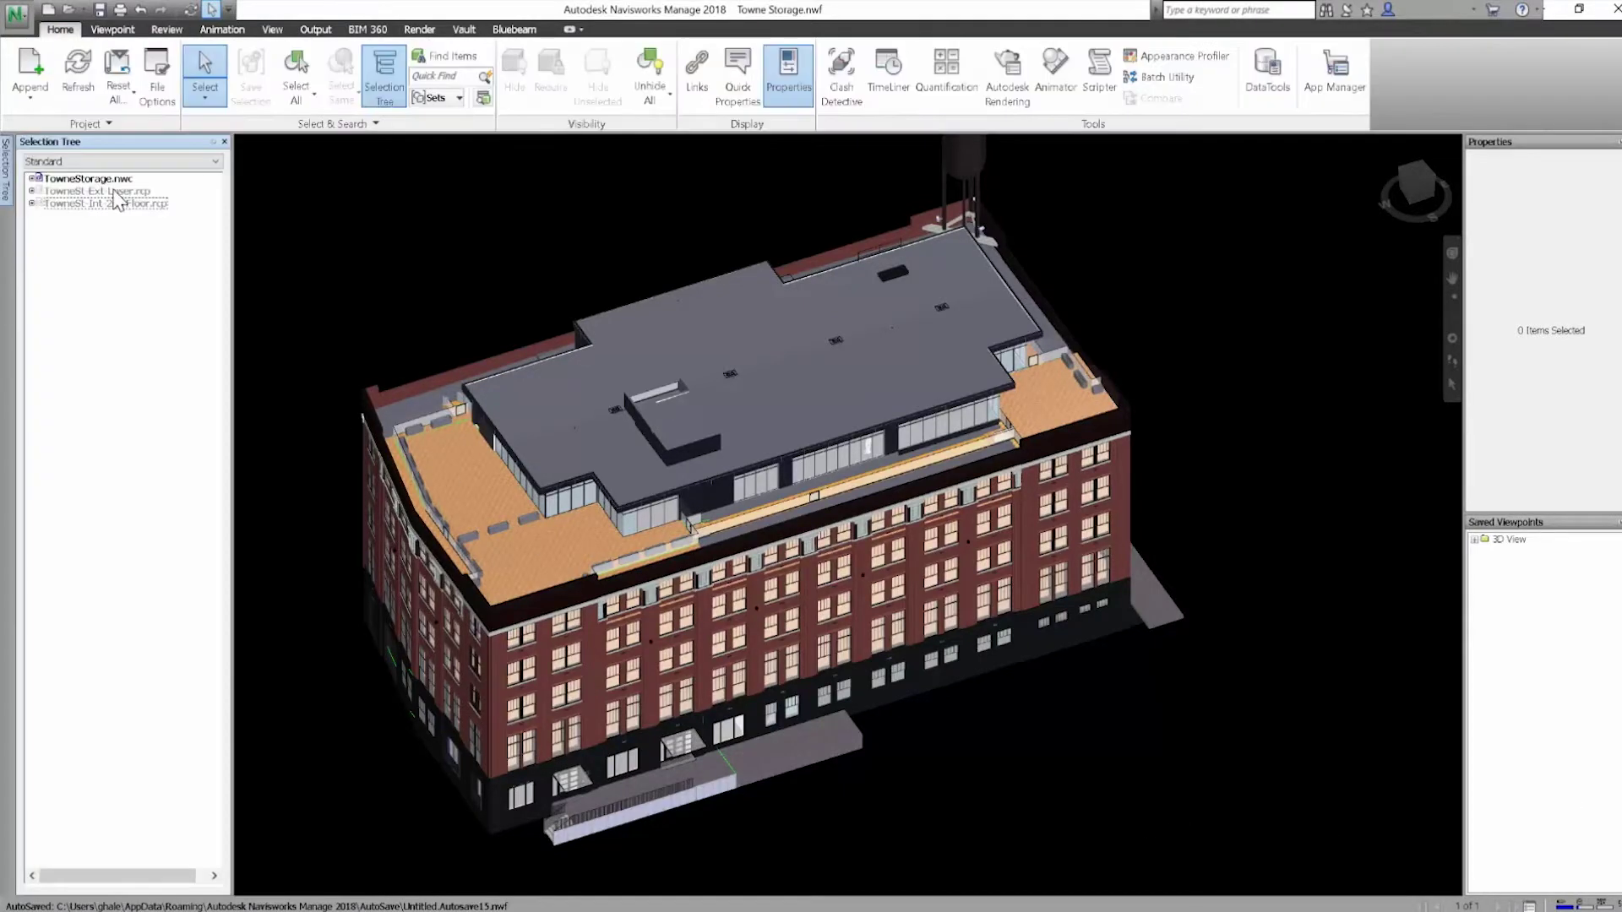
right_click(118, 200)
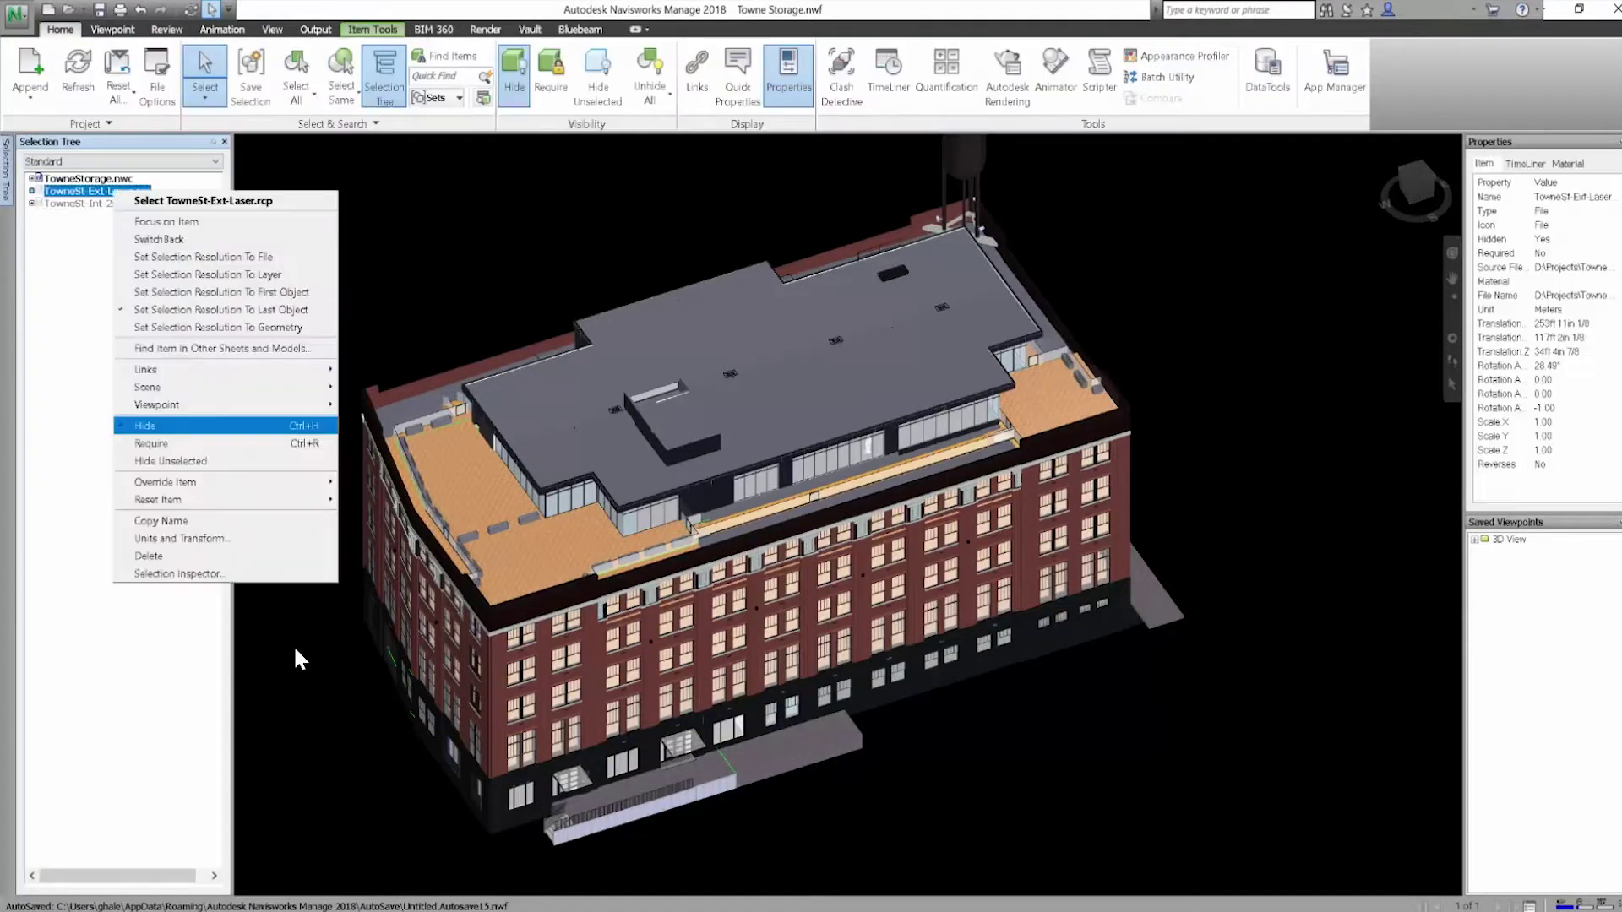
click(148, 365)
key(Escape)
Enable sectioning to cut away the upper floors and unhide the interior second-floor scan
click(112, 28)
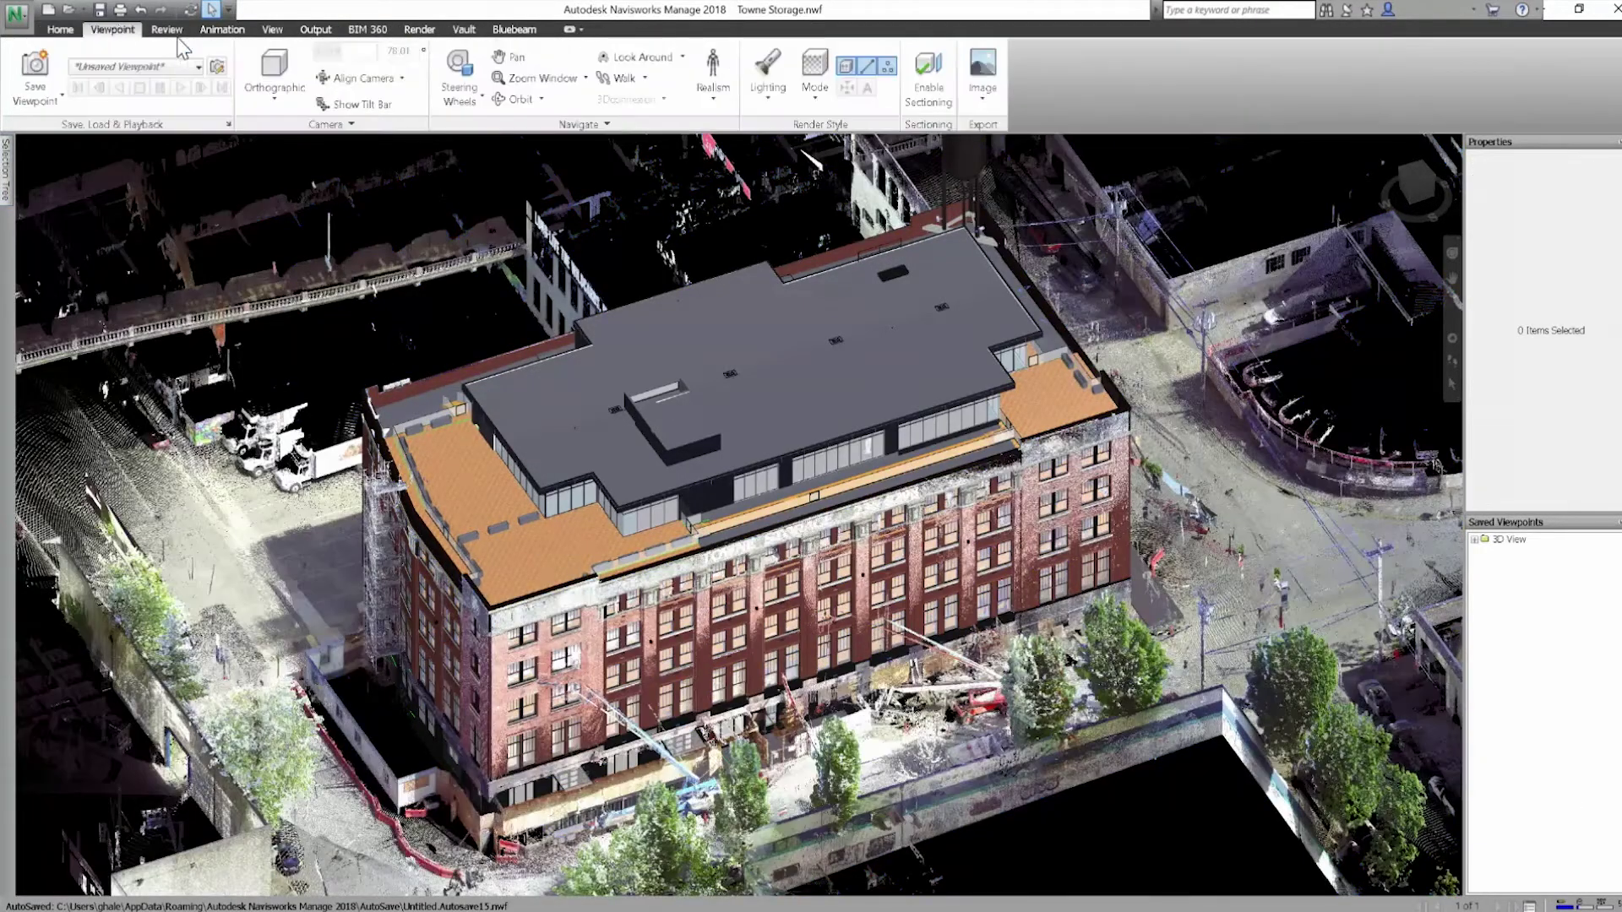
click(929, 77)
mouse_move(6, 169)
click(84, 203)
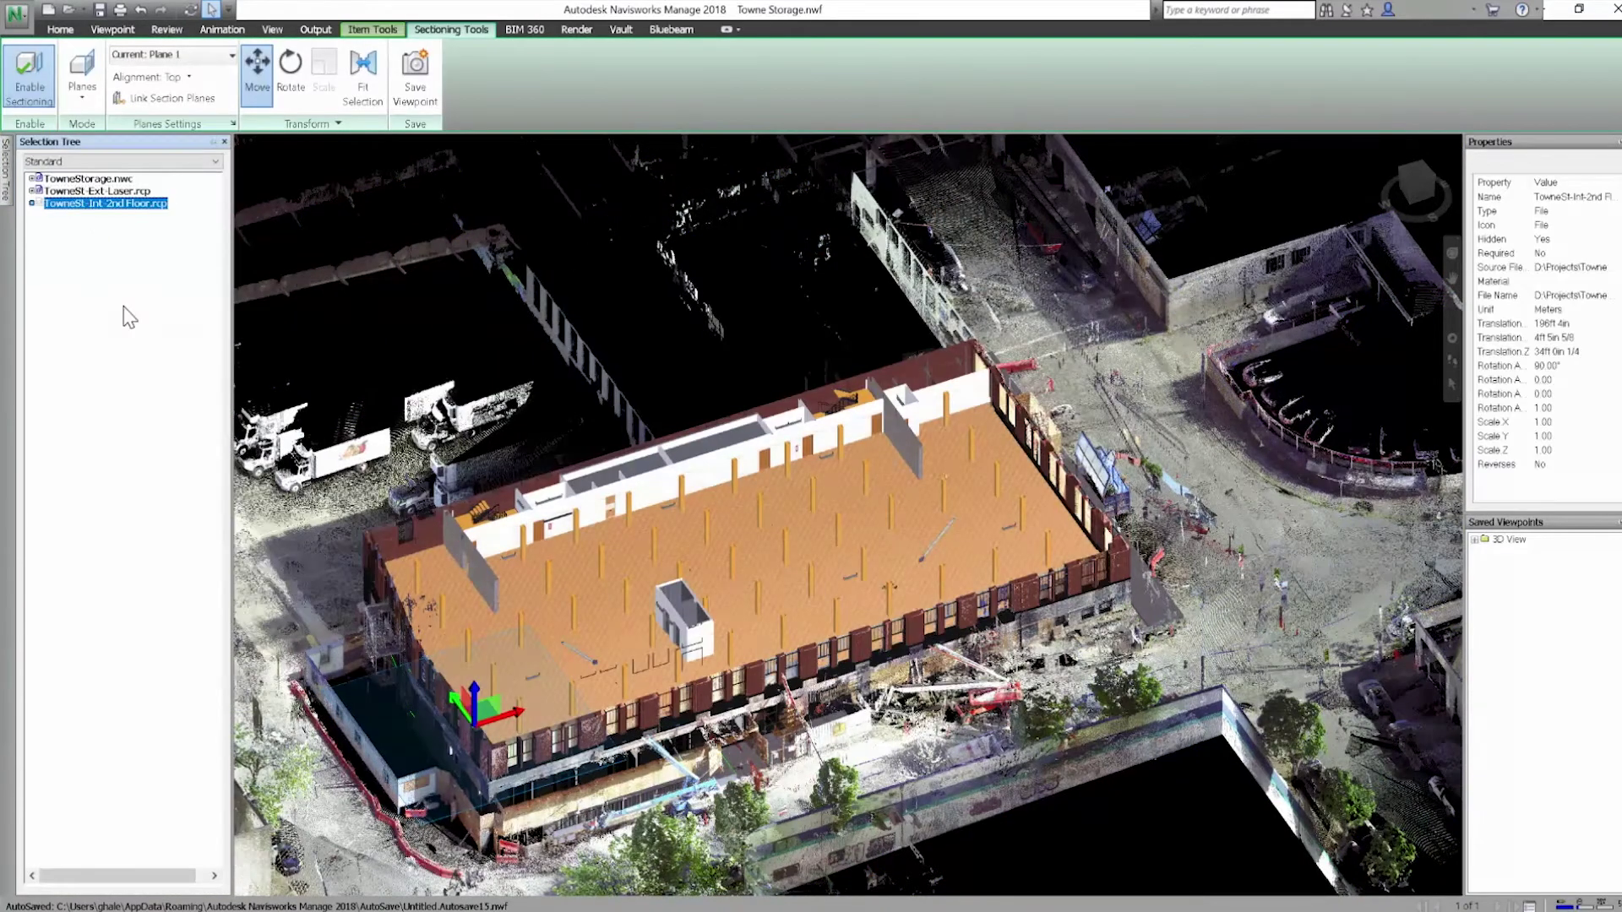
right_click(85, 202)
click(163, 448)
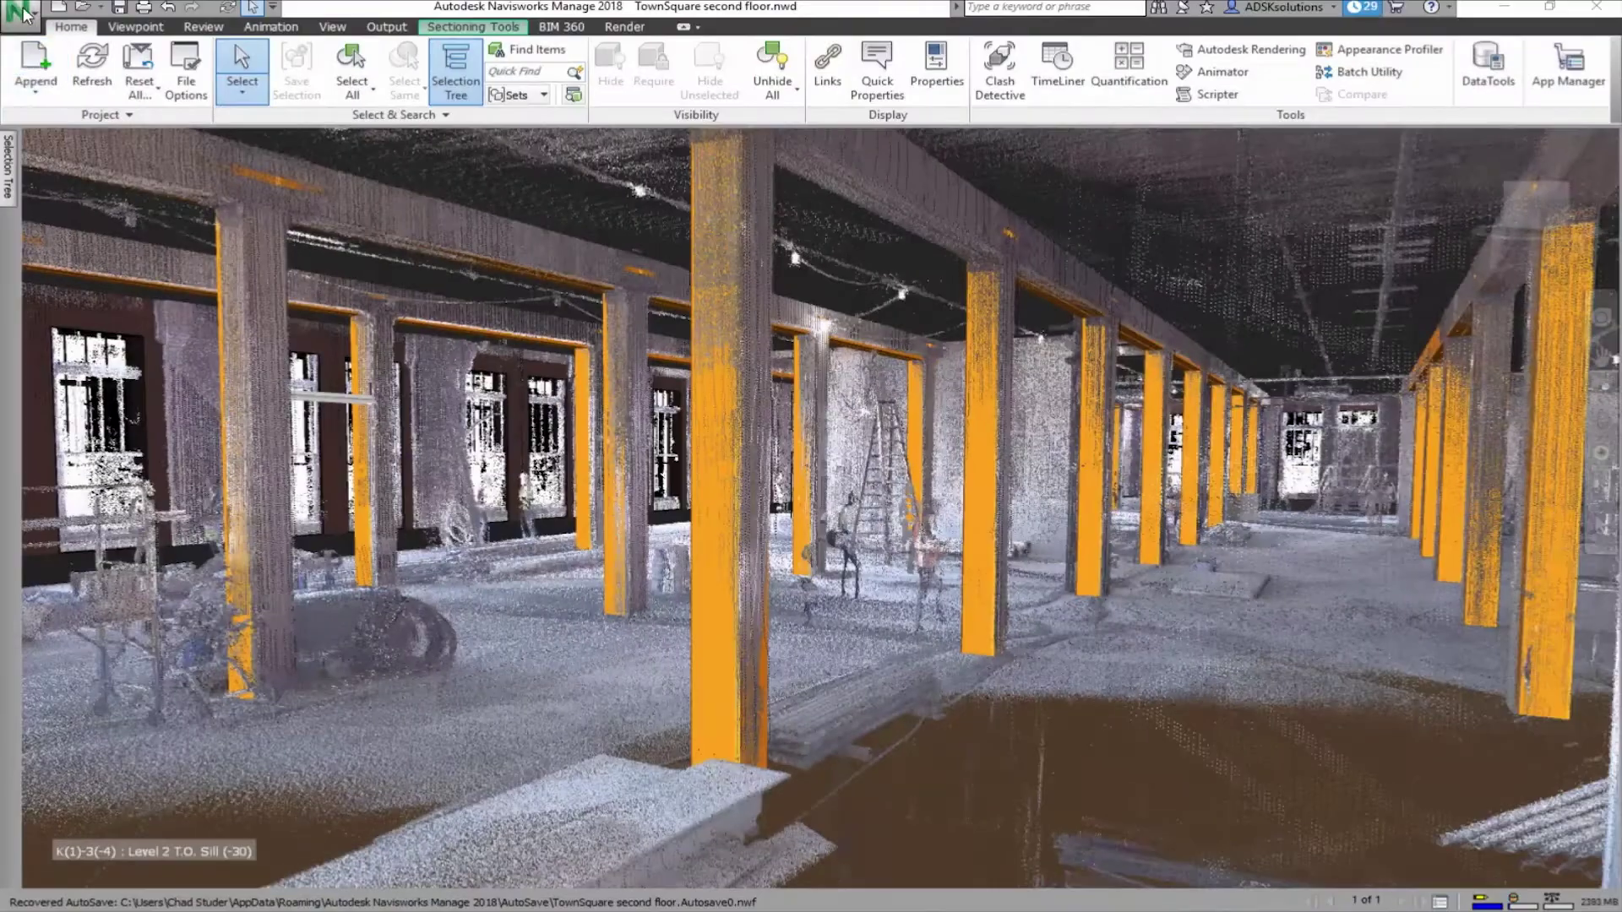
Publish the combined model and scans as an NWD file with the default settings
click(16, 12)
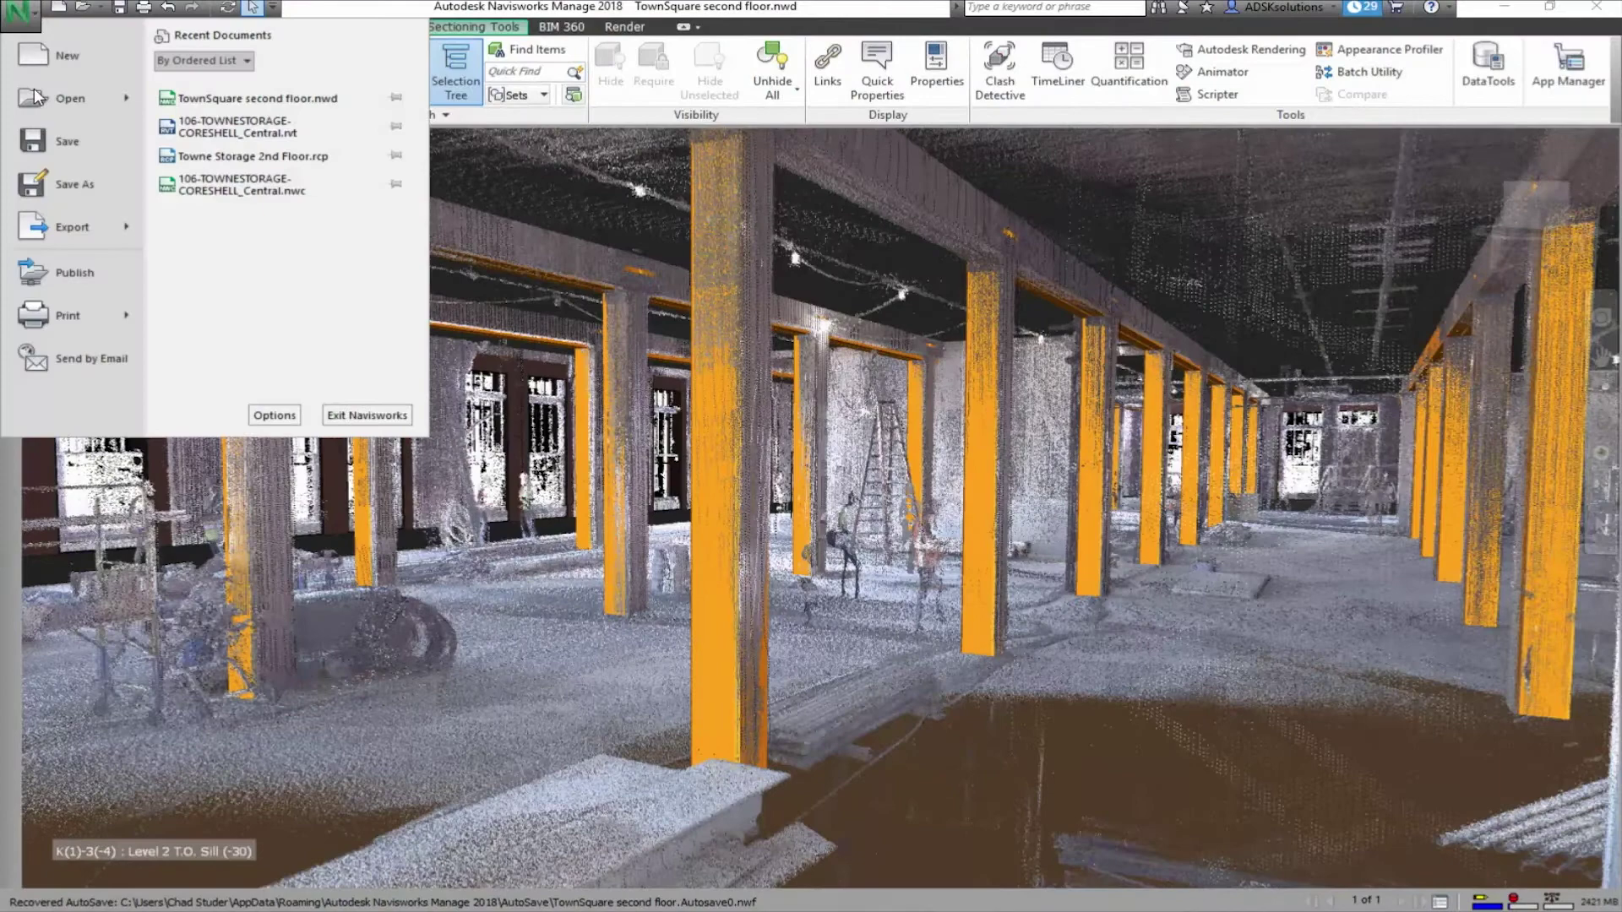
click(72, 275)
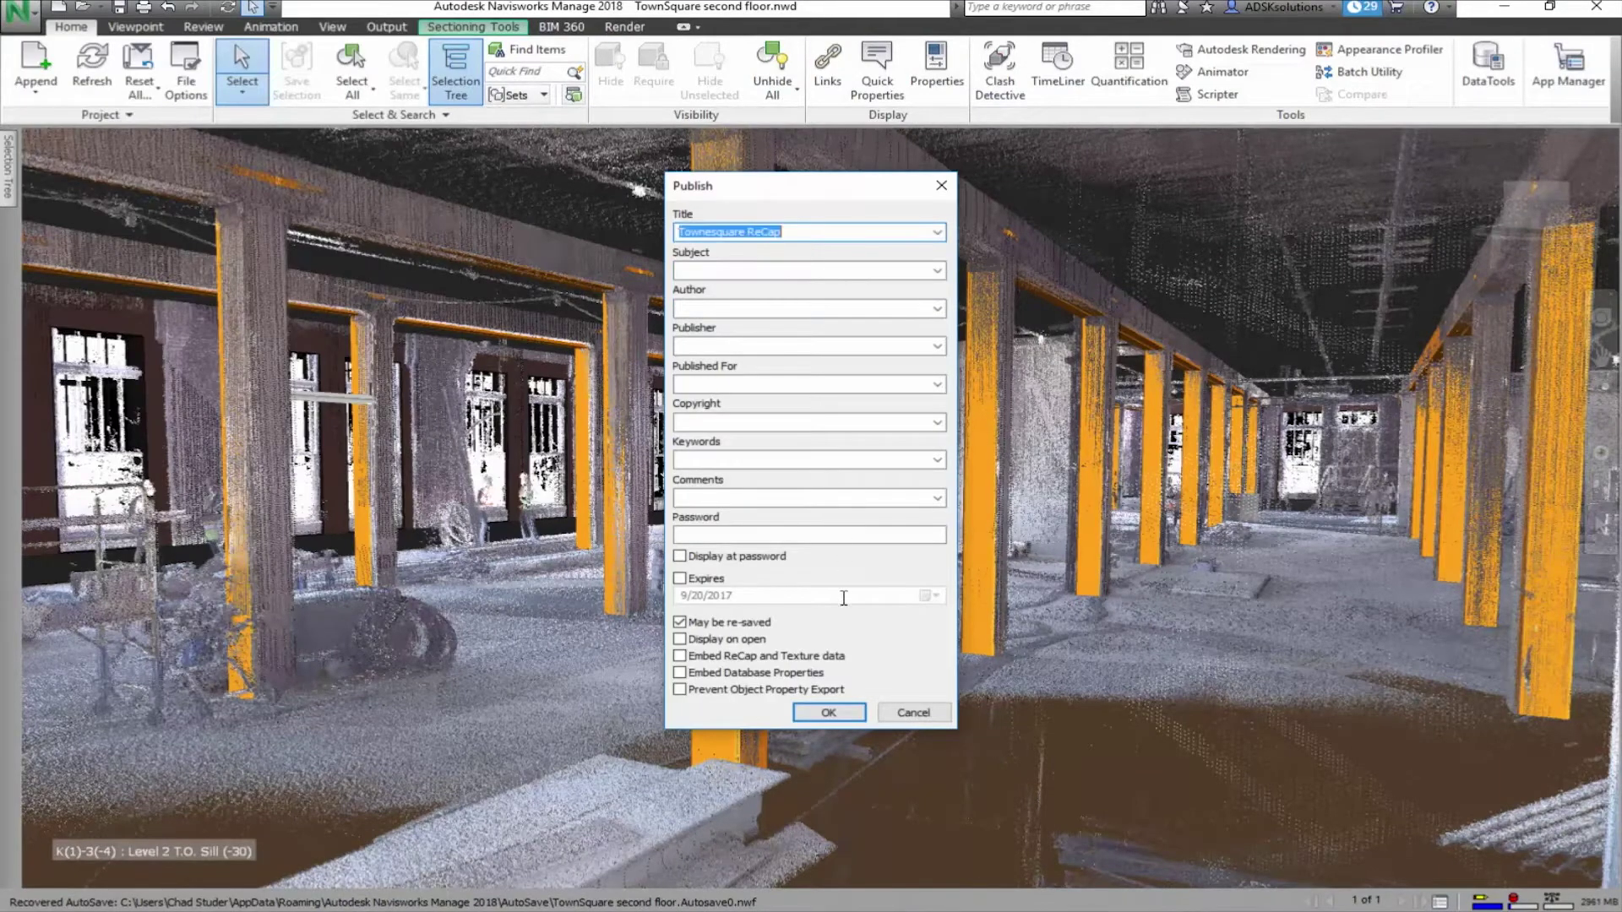
click(837, 714)
click(1269, 545)
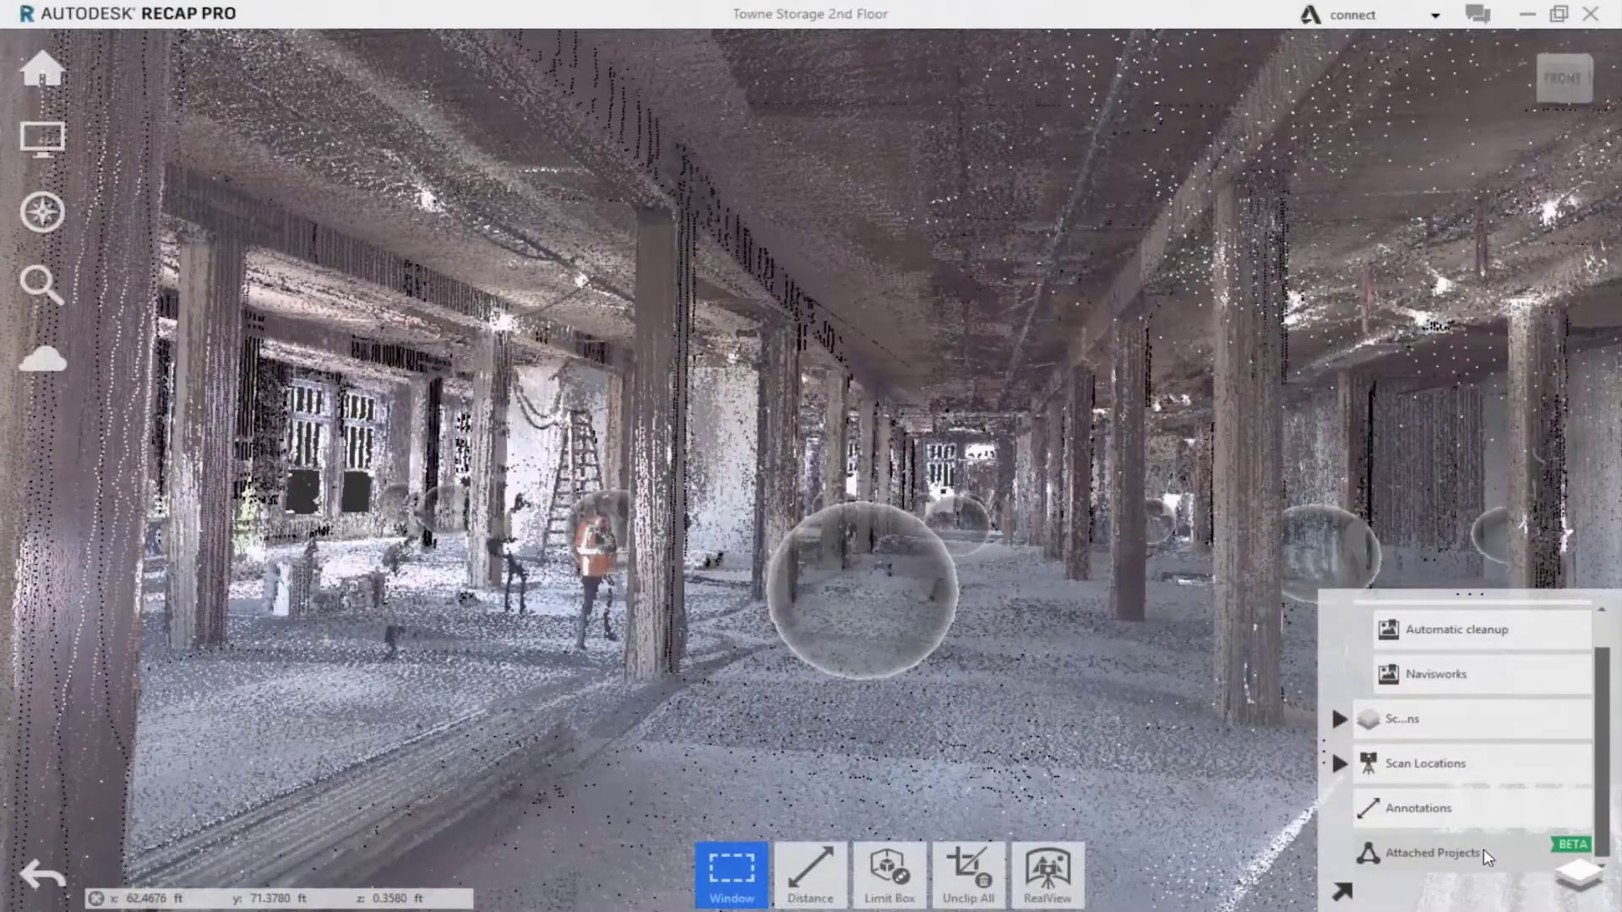
Attach TownSquare second floor.nwd to the project and enter a scan location's panorama
click(1433, 852)
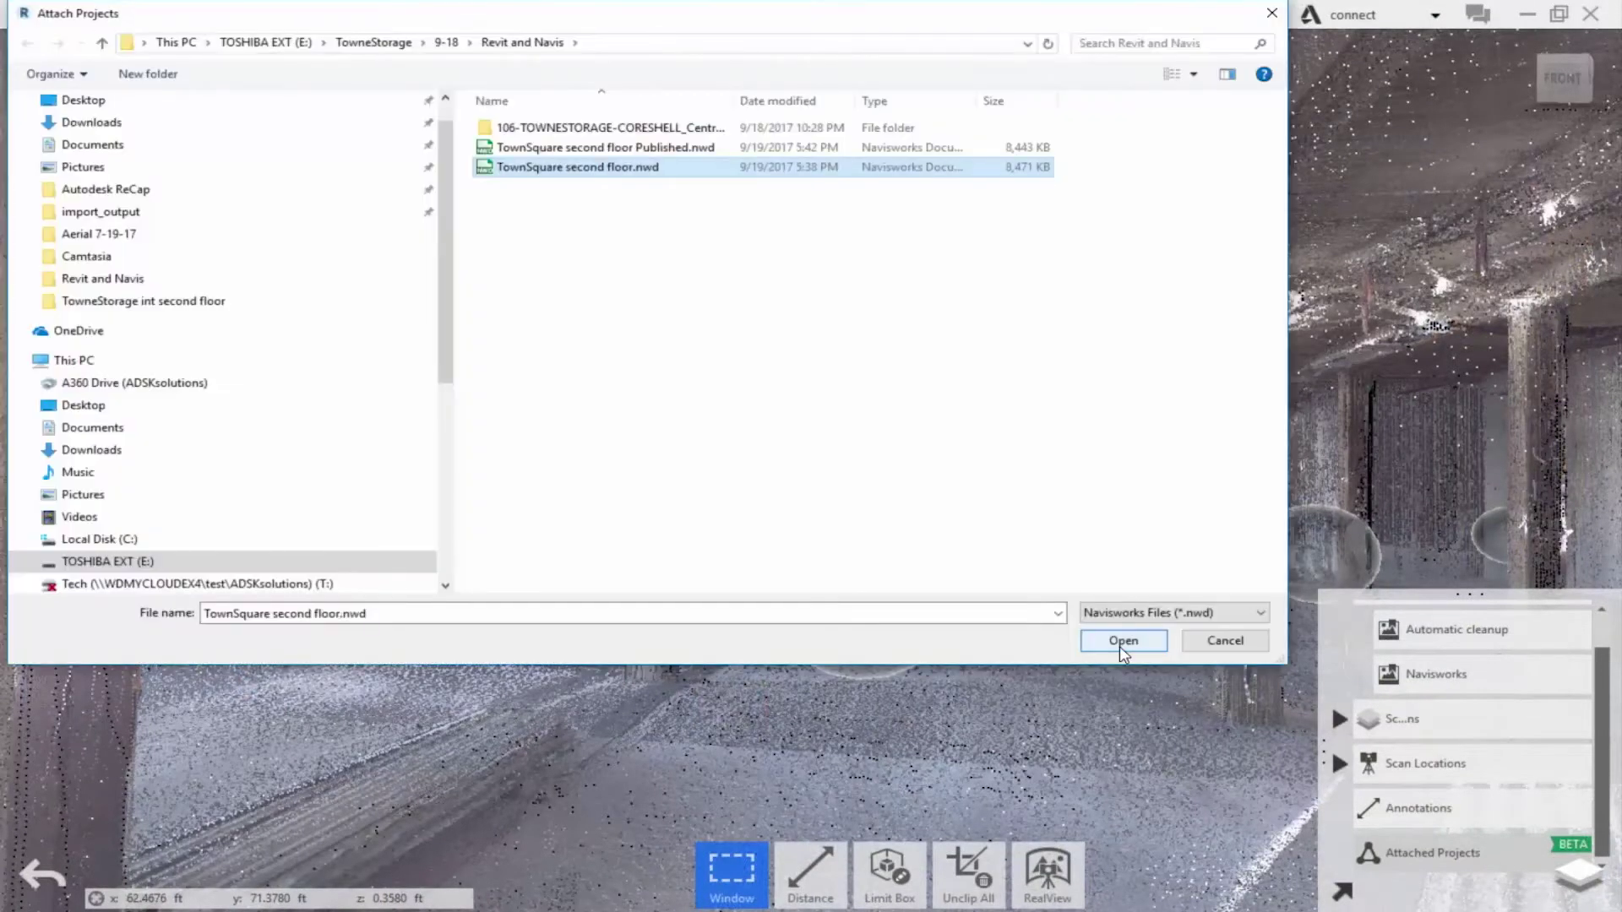
click(1124, 641)
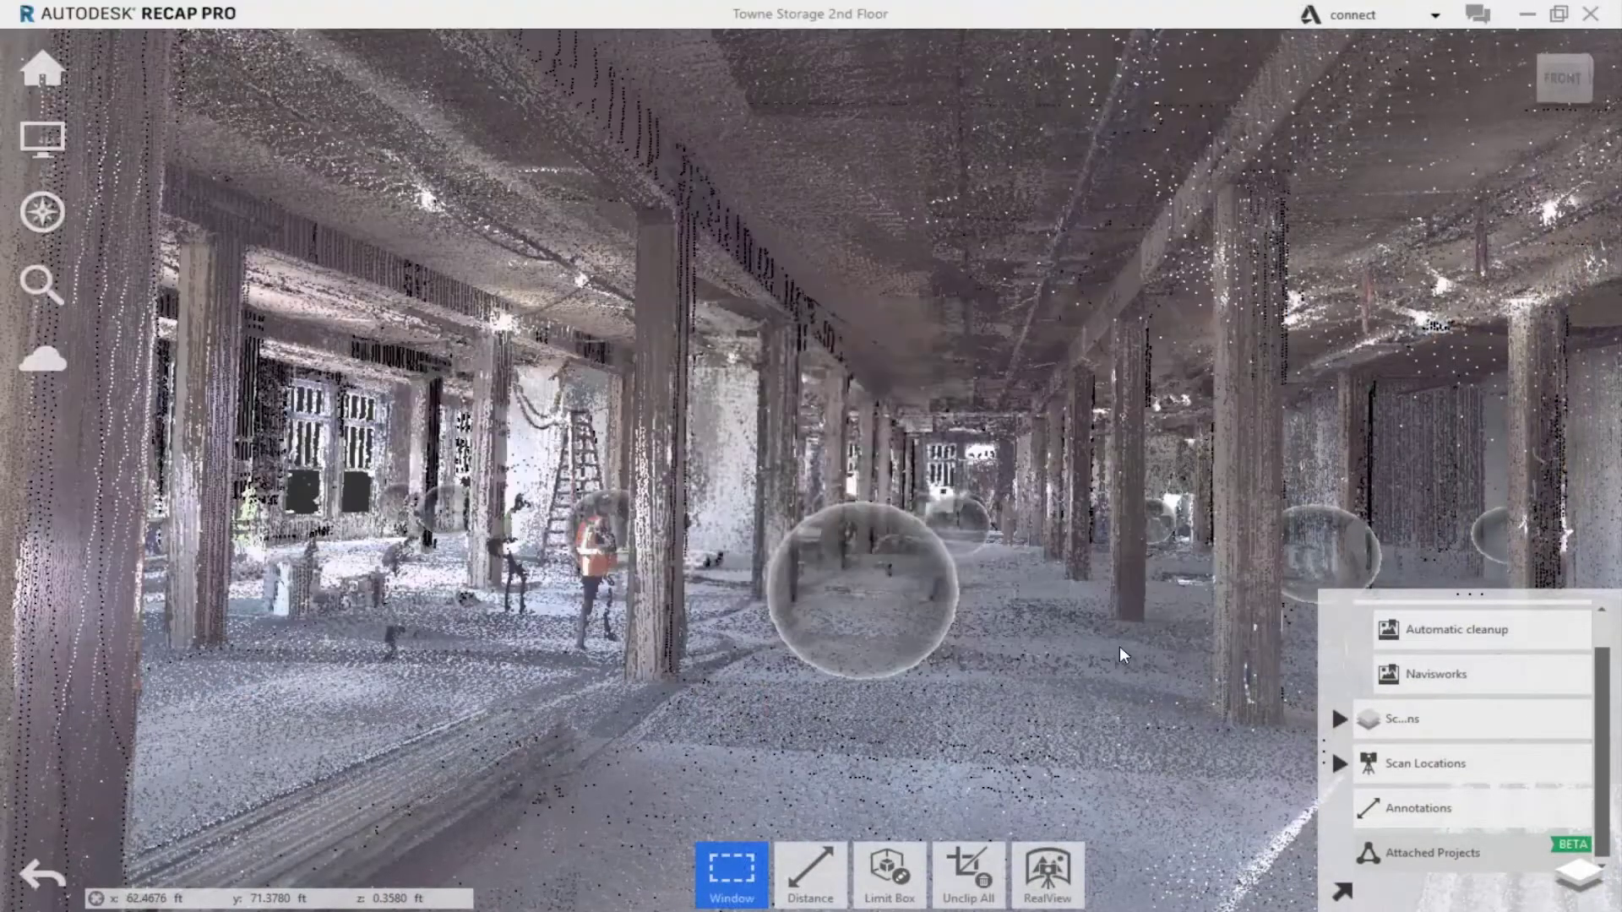
click(923, 505)
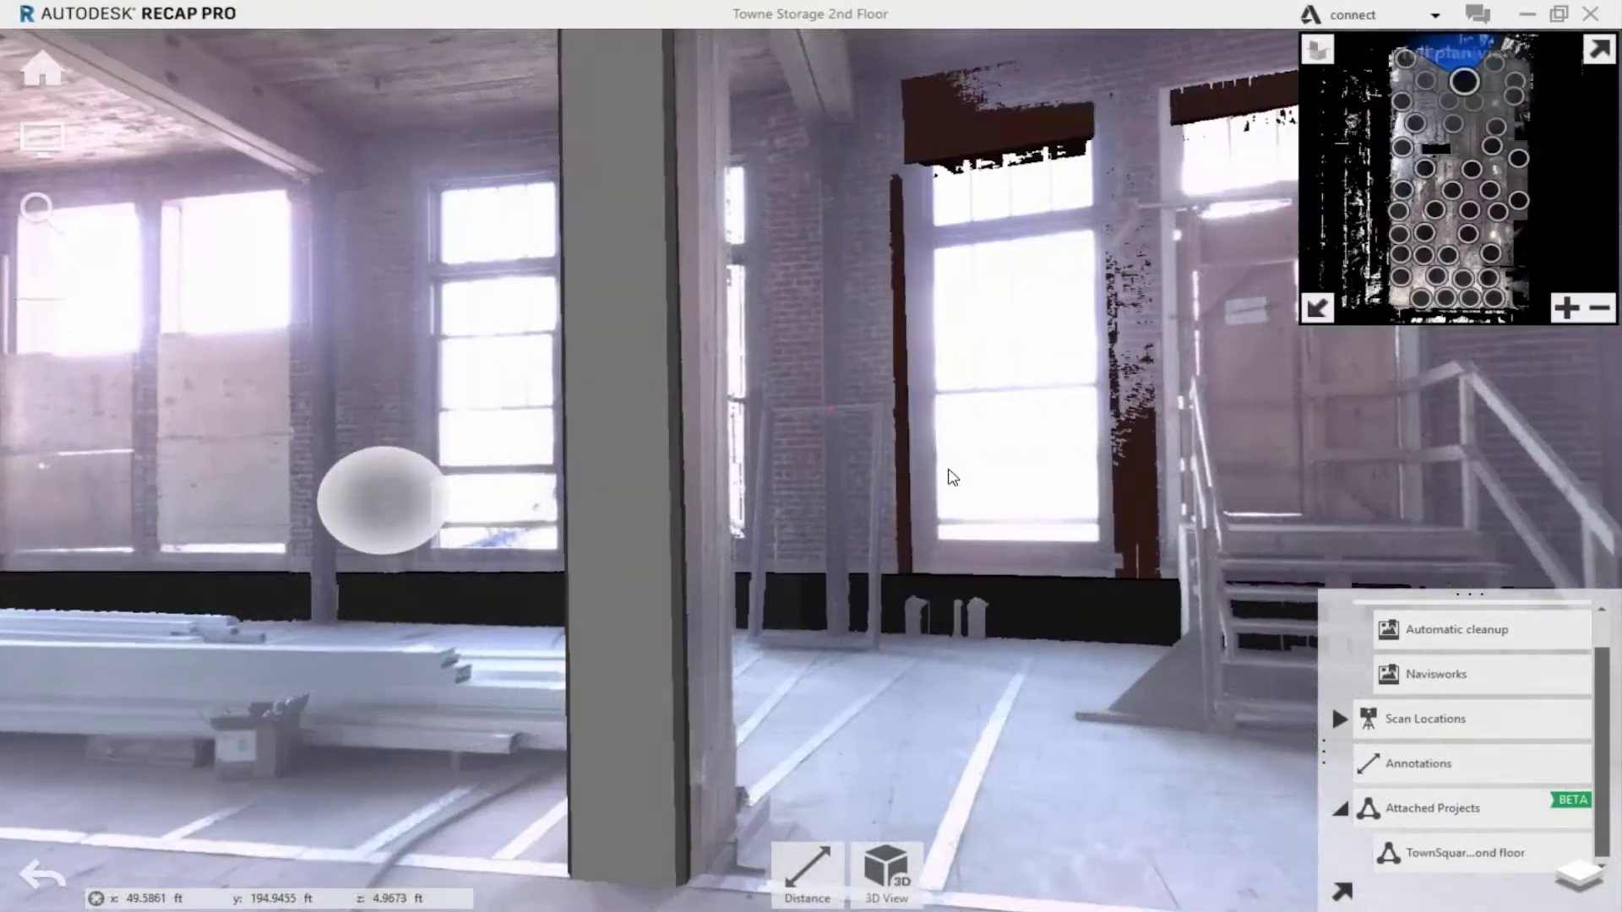
Look around the panoramas at two scan locations, toward the staircase, walls and fire-extinguisher pillar
drag(953, 477, 13, 618)
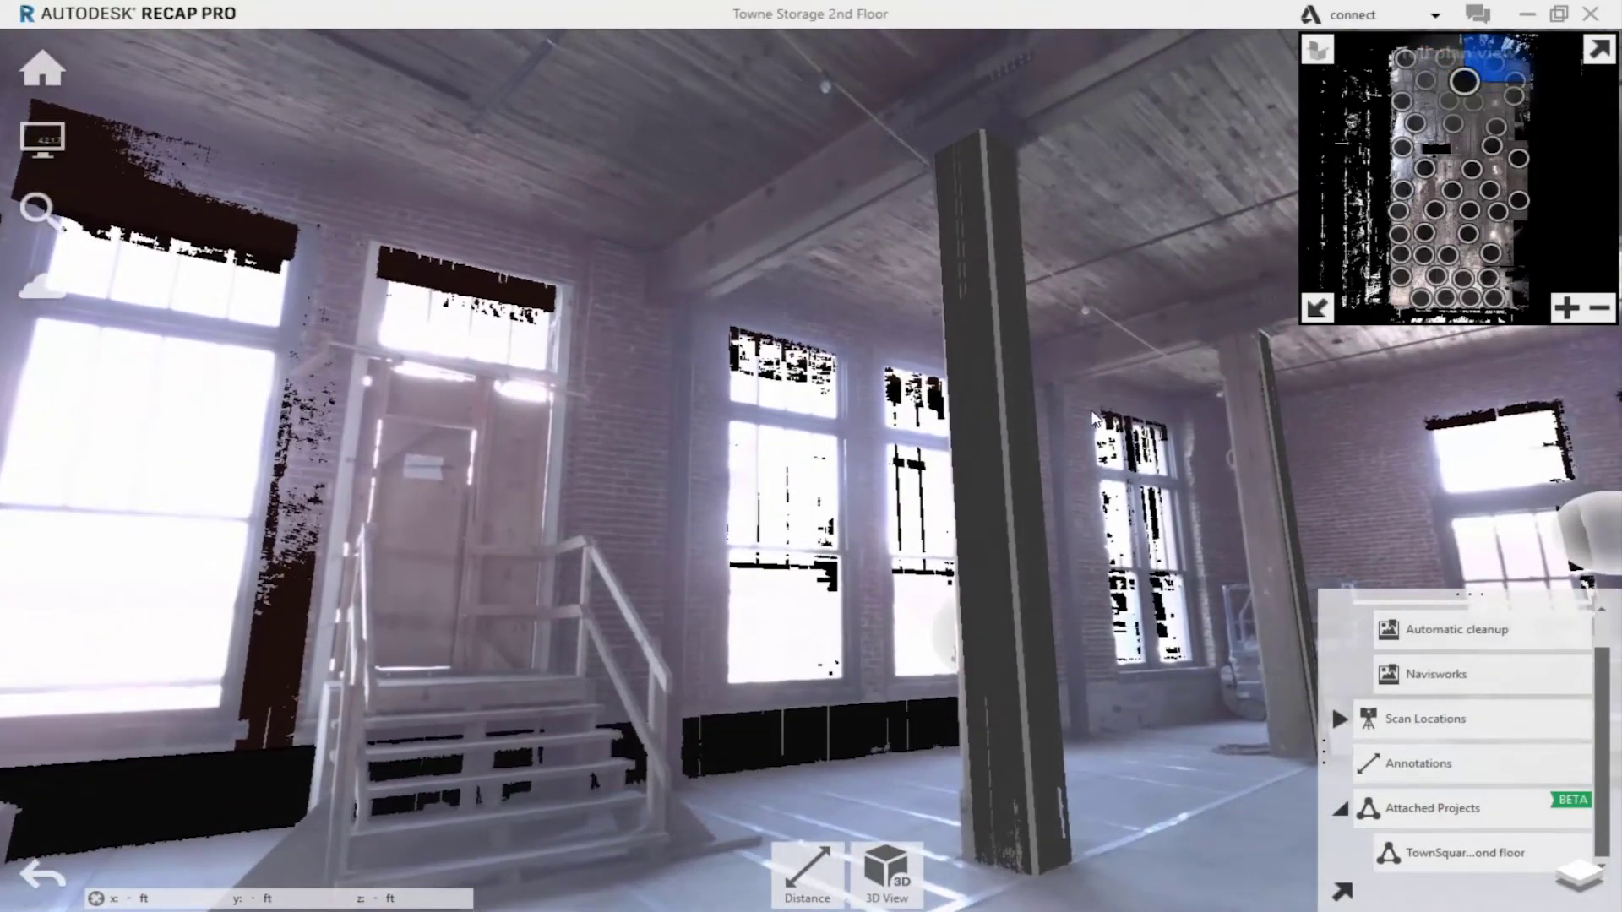
click(831, 475)
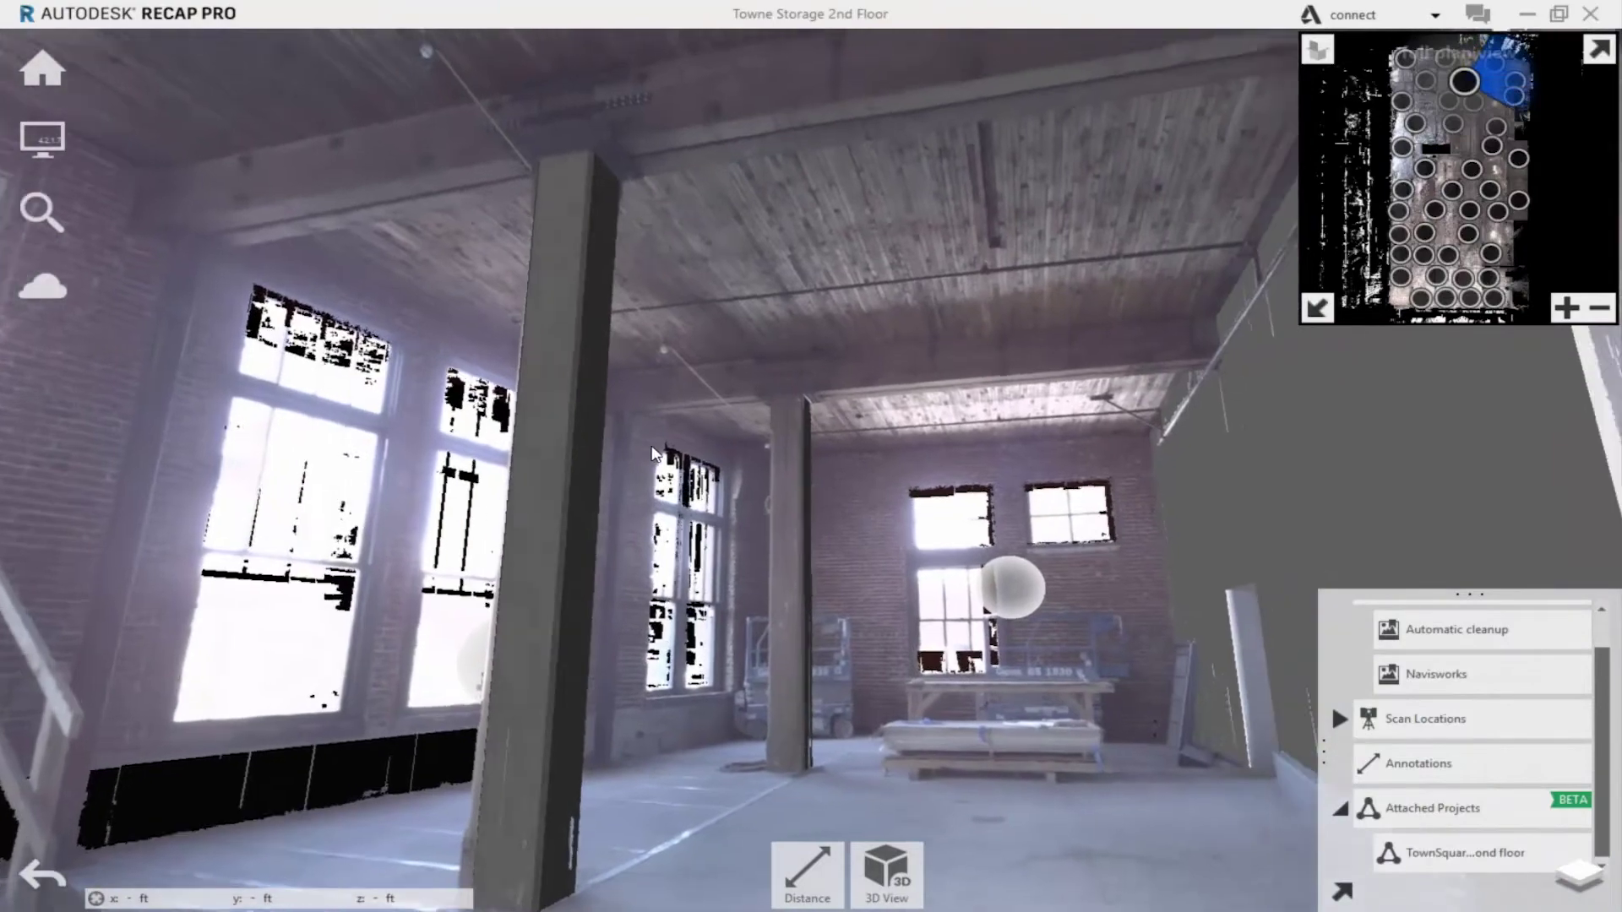
drag(653, 454, 262, 473)
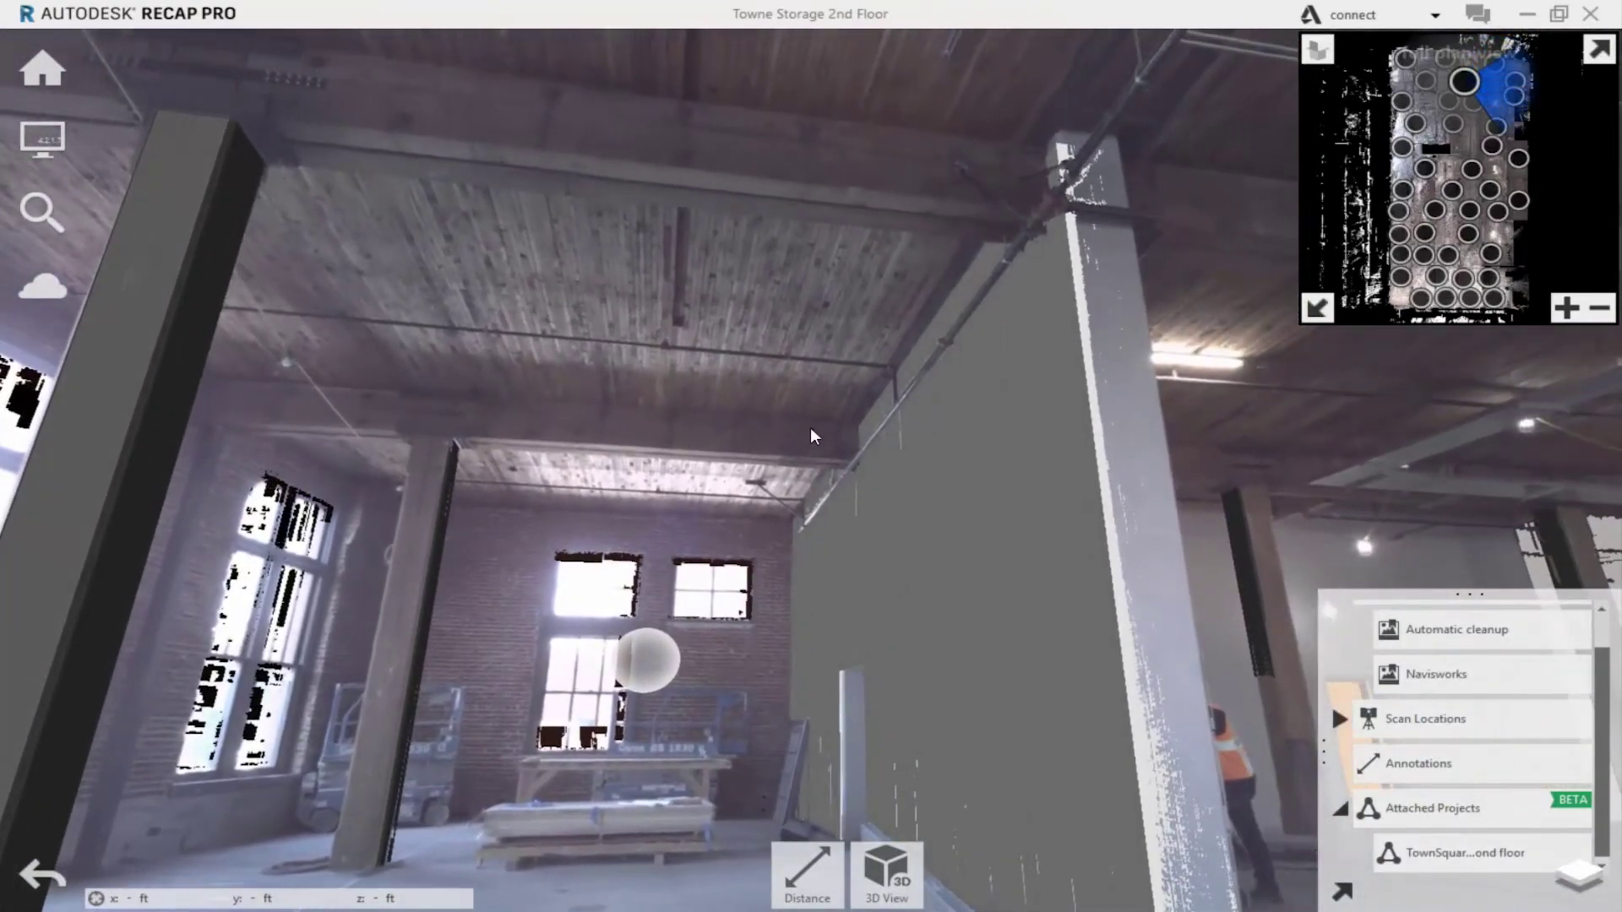
drag(1169, 378, 647, 355)
drag(1259, 456, 453, 445)
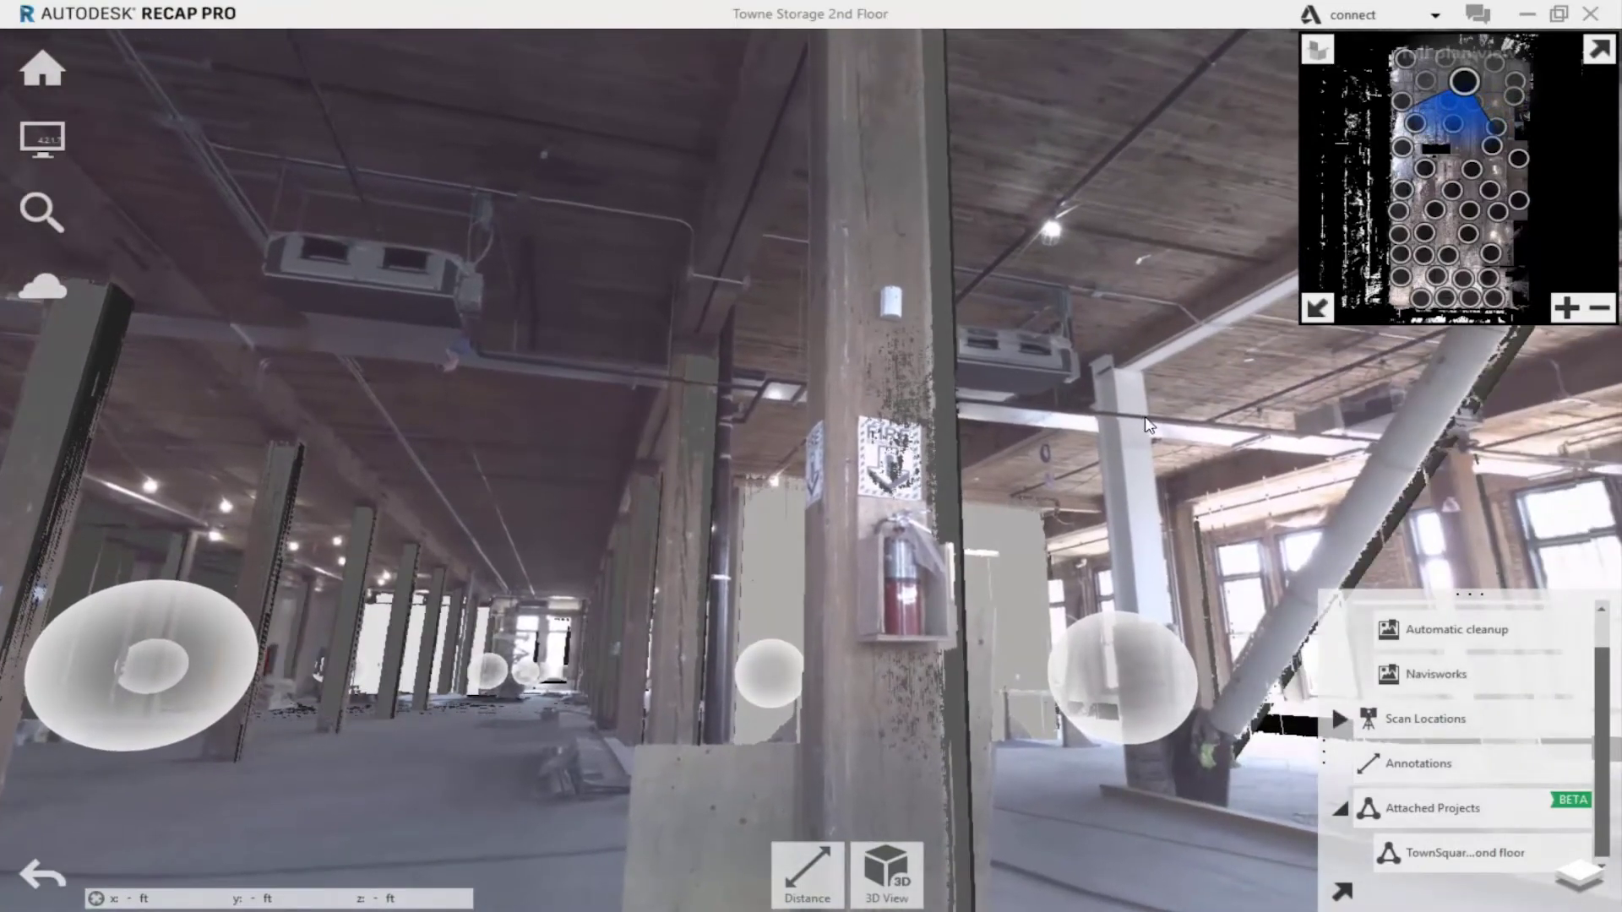
drag(1147, 425, 633, 432)
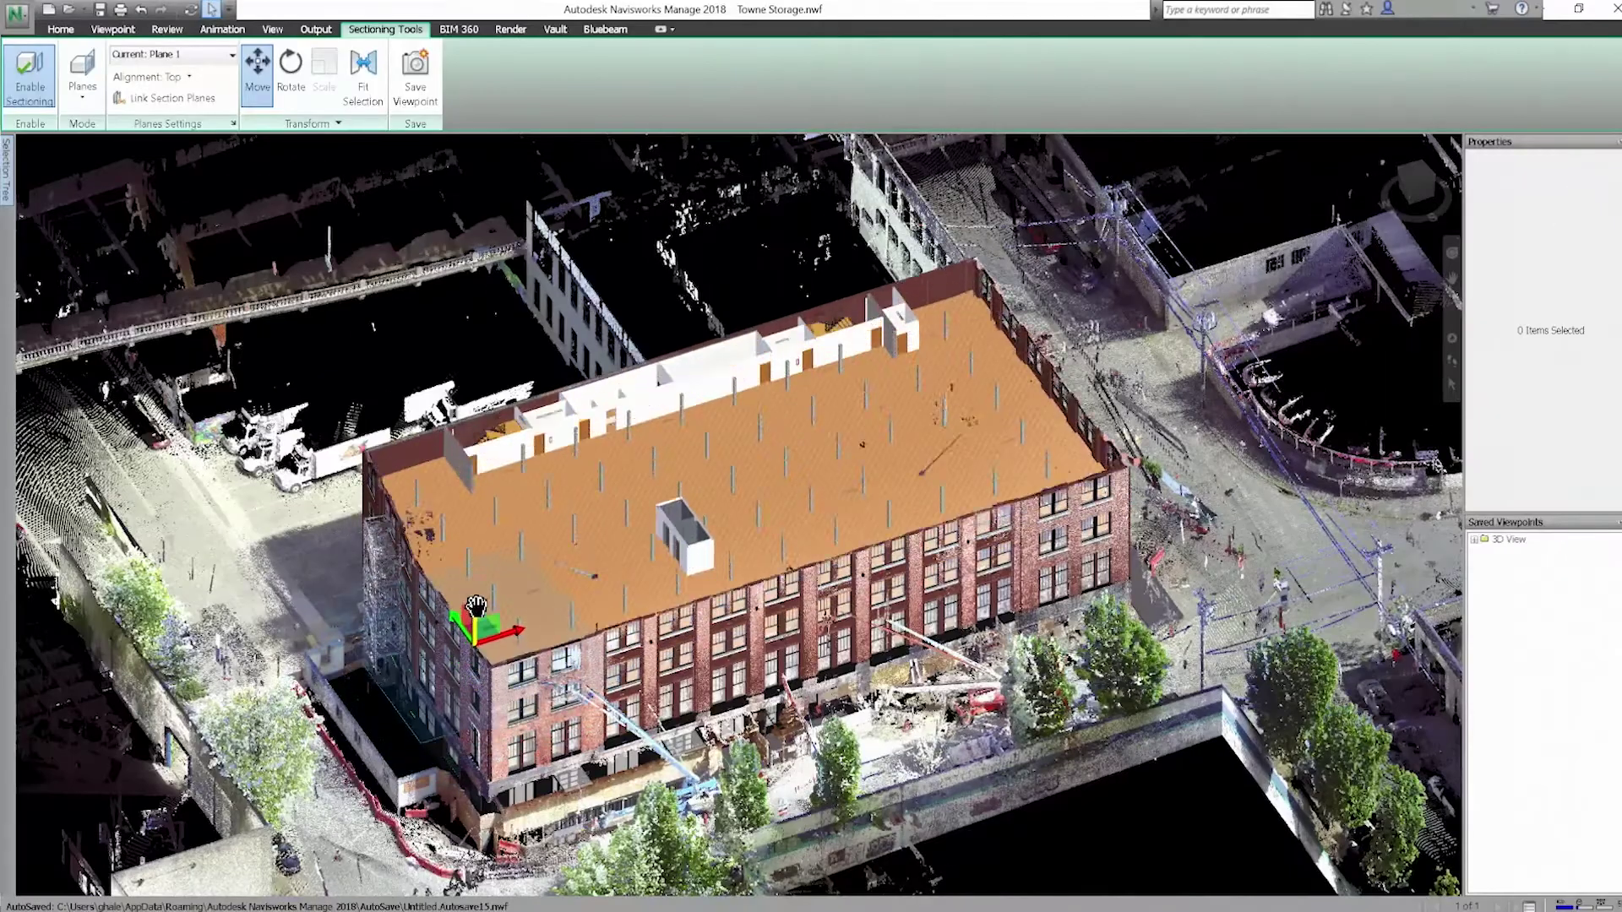
Move the section plane to expose the upper floor and save the model as Towne Storage.nwd
drag(477, 591, 478, 538)
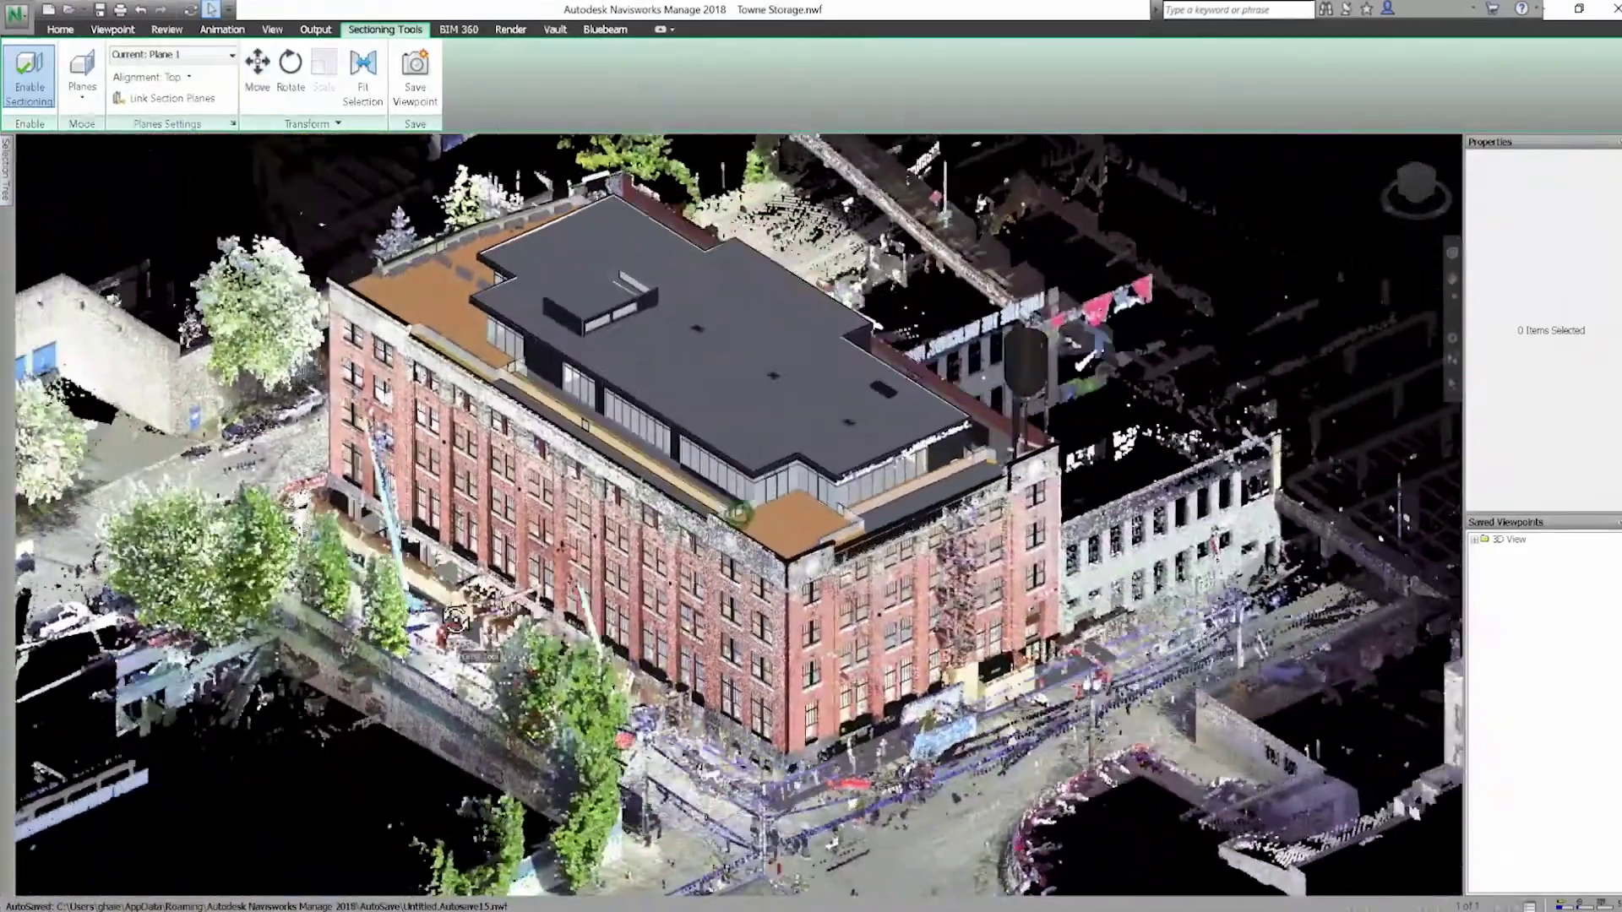
click(17, 13)
click(75, 179)
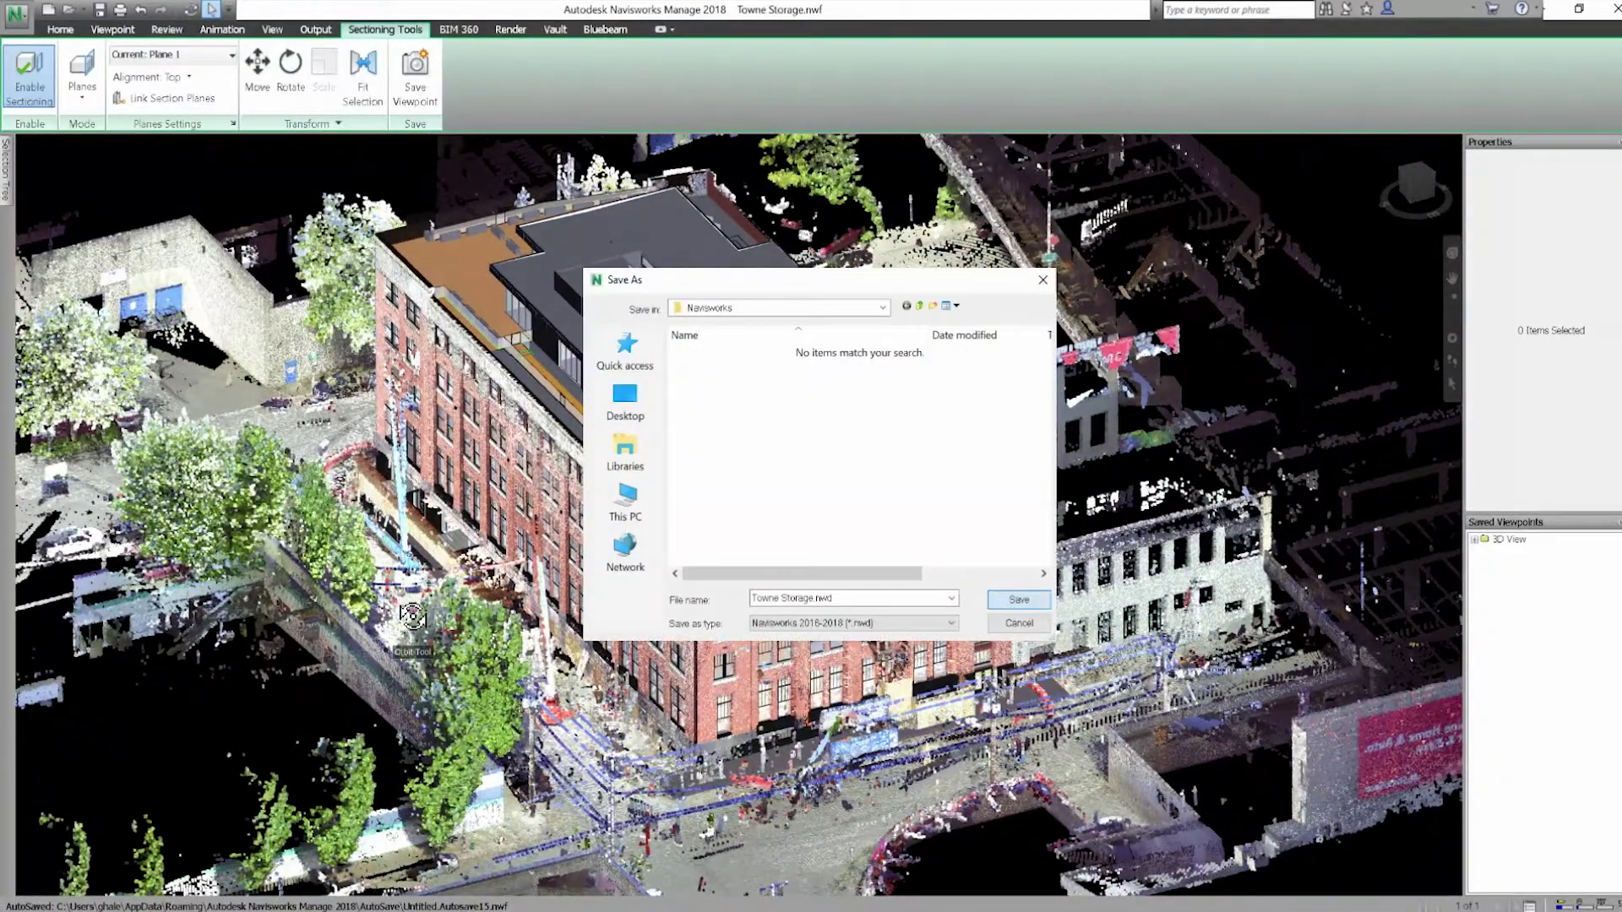
click(1022, 614)
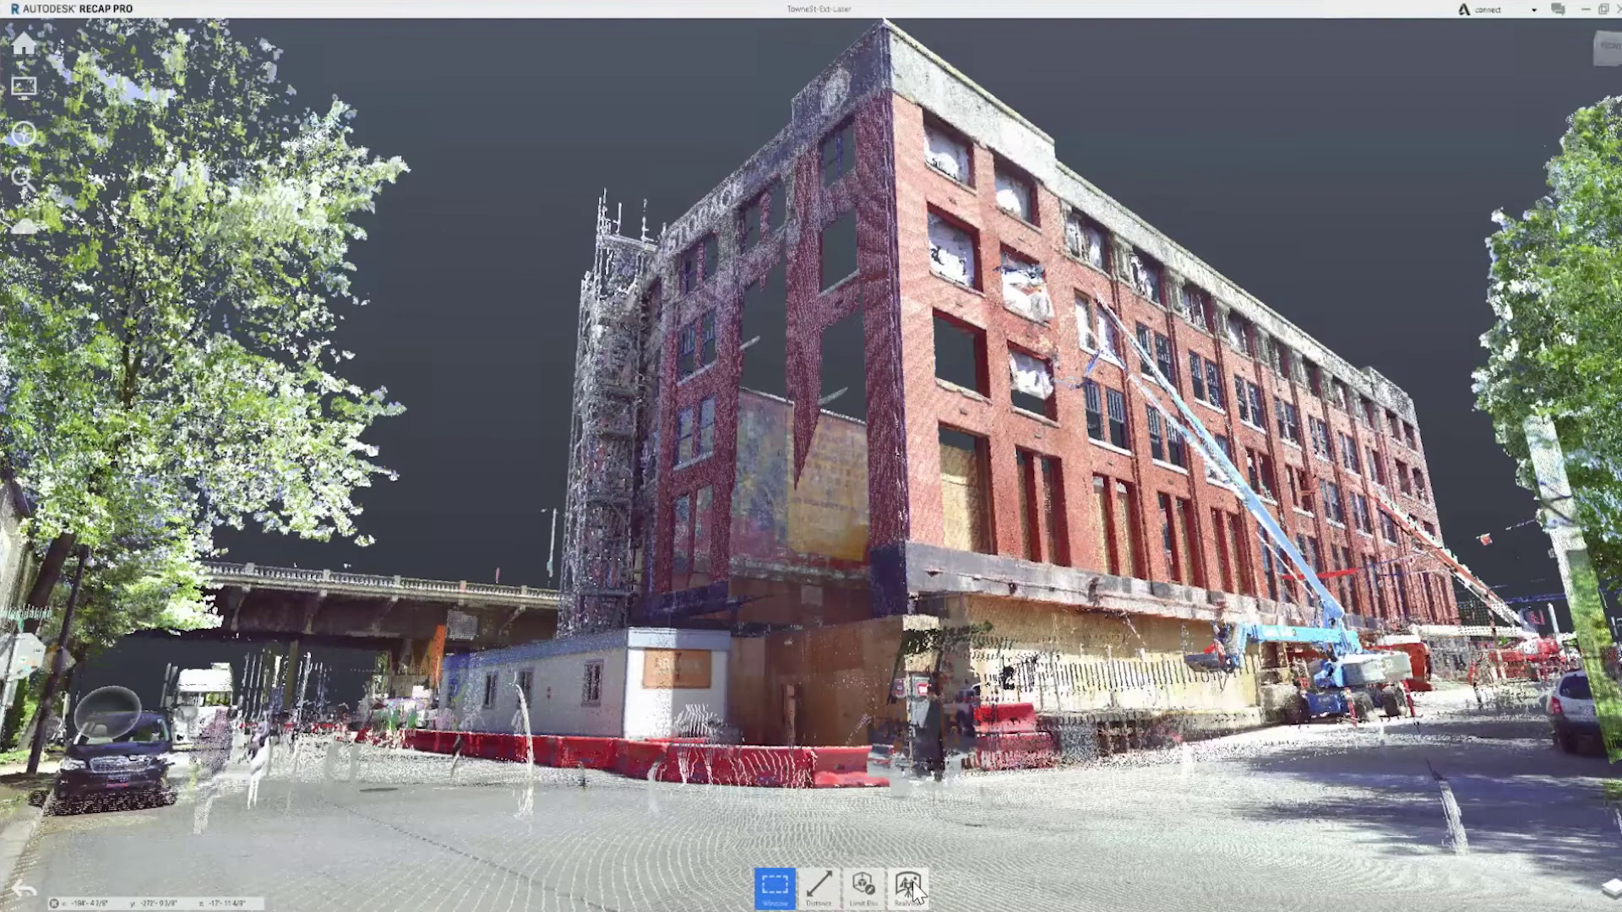
Switch to RealView, attach the building model to TowneSt-Ext-Laser, and jump to another scan location from the plan
click(911, 887)
mouse_move(23, 42)
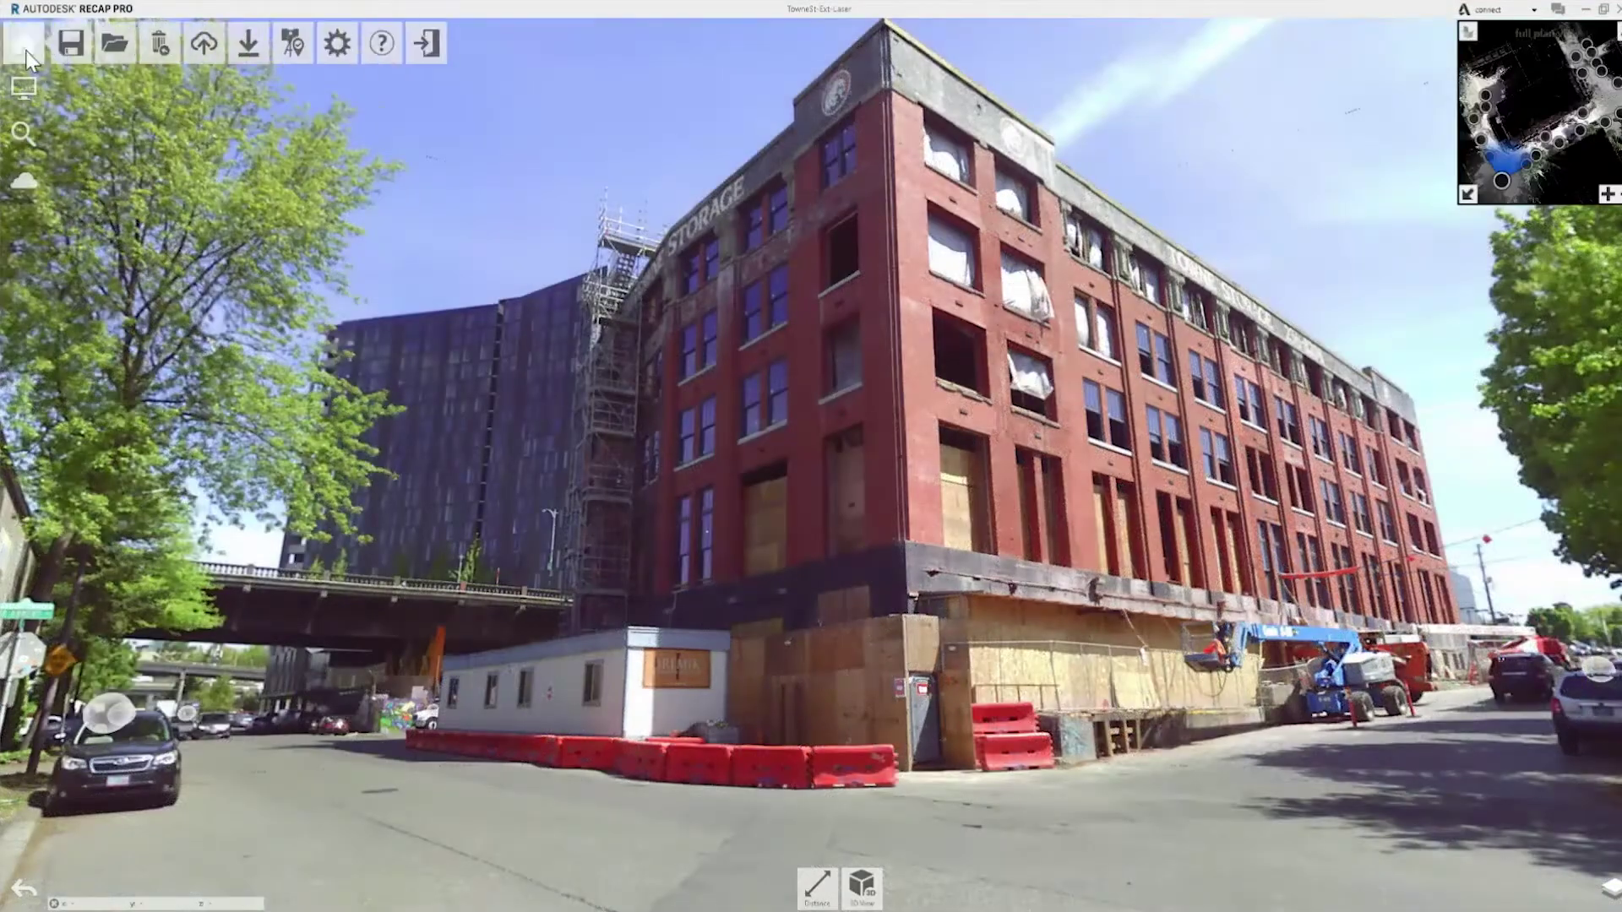
mouse_move(254, 46)
click(249, 140)
click(535, 446)
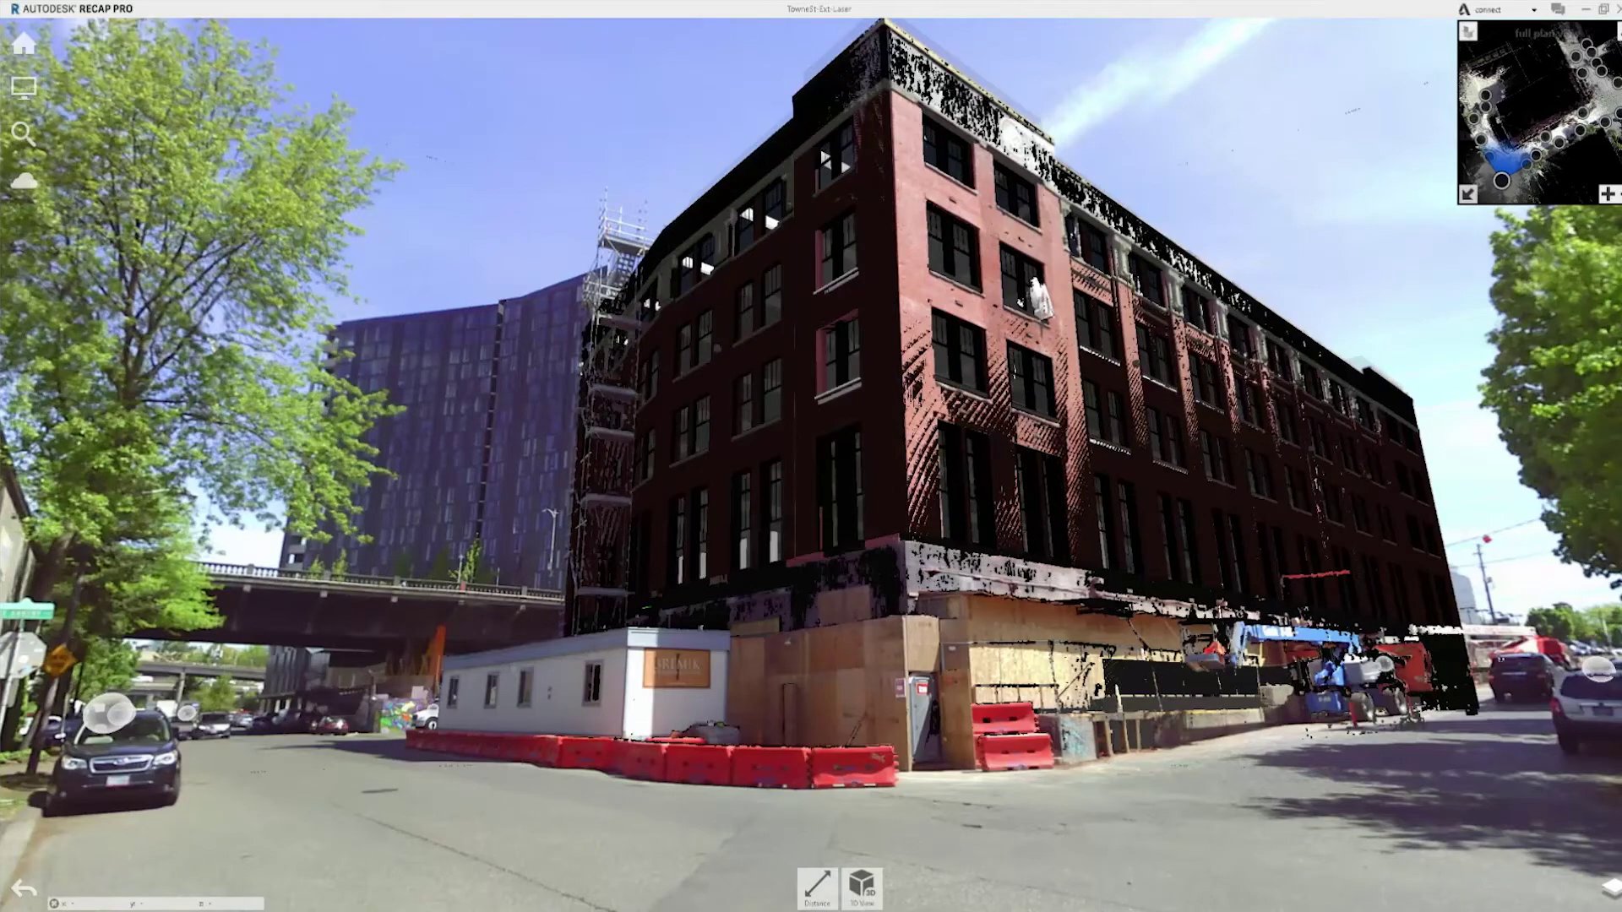
click(1468, 196)
click(875, 615)
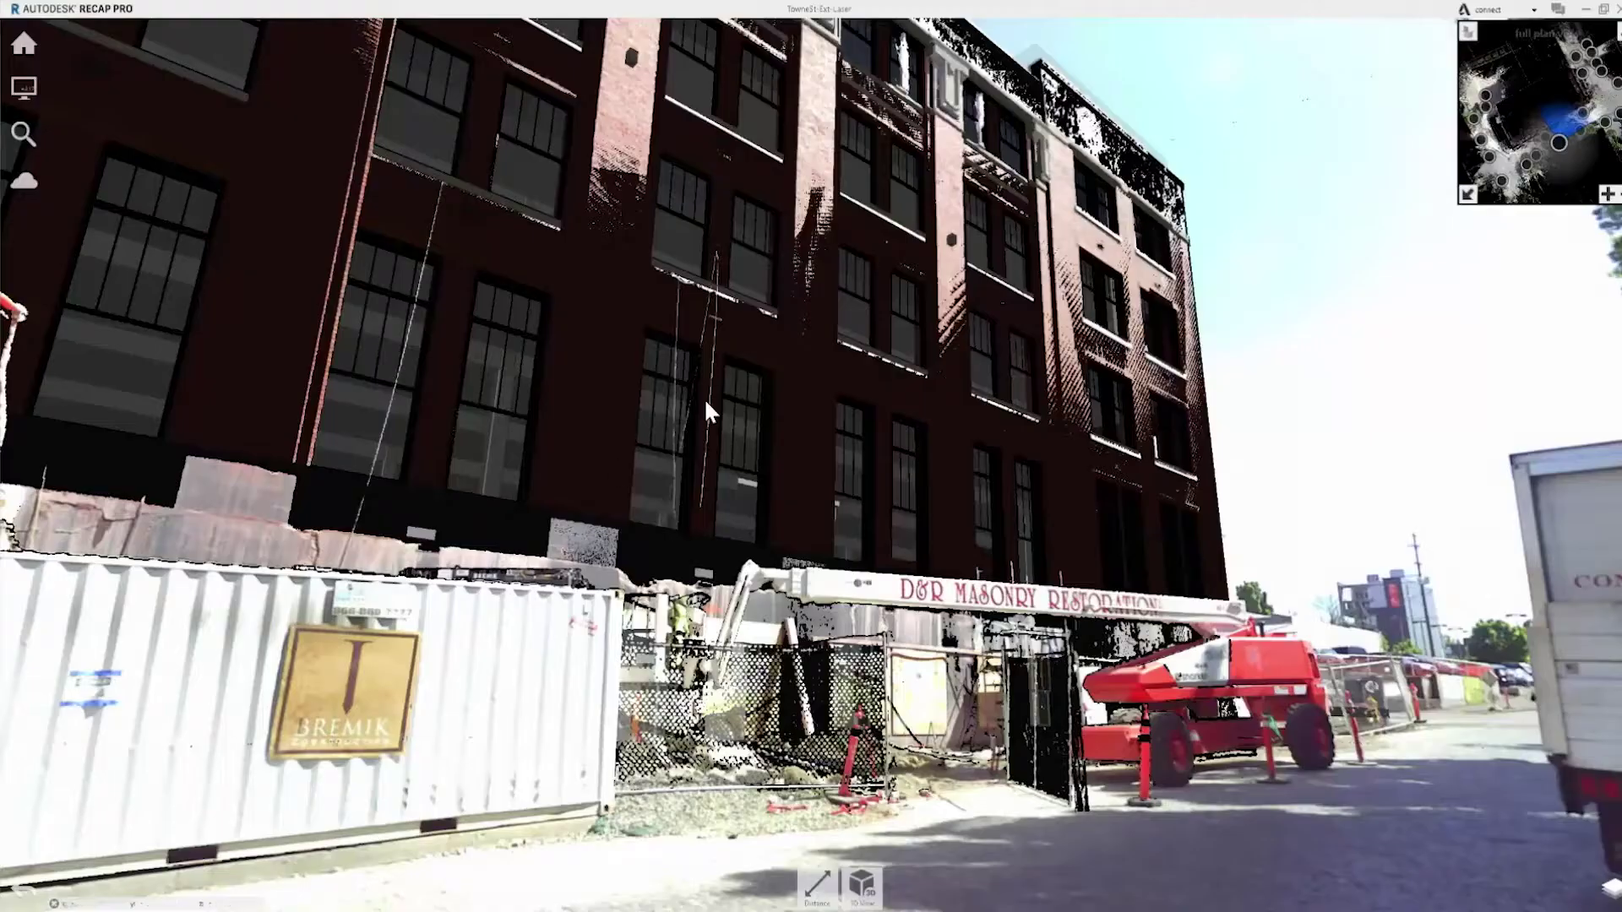